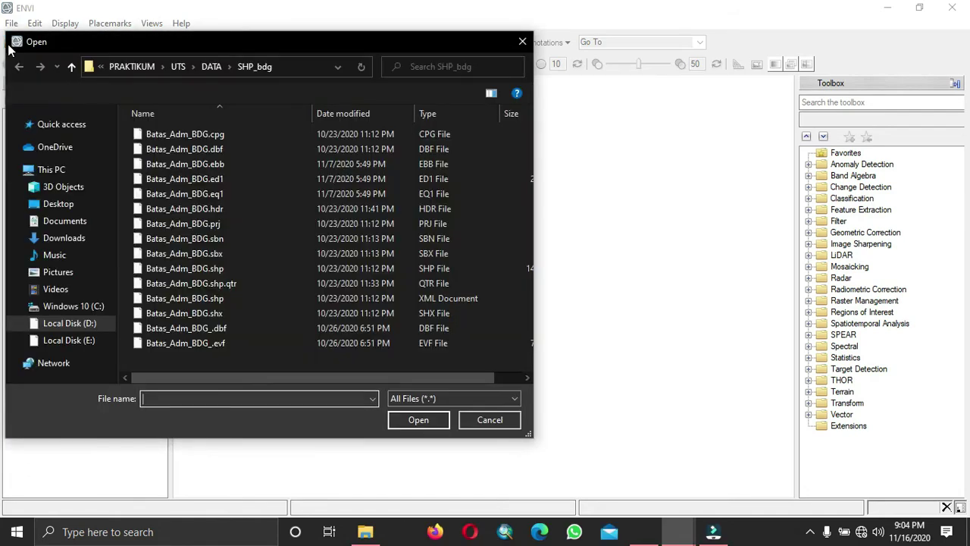
- Open the corrected image koreksi atmospheric.txt.enp from the terkoreksi fix folder
left_click(71, 66)
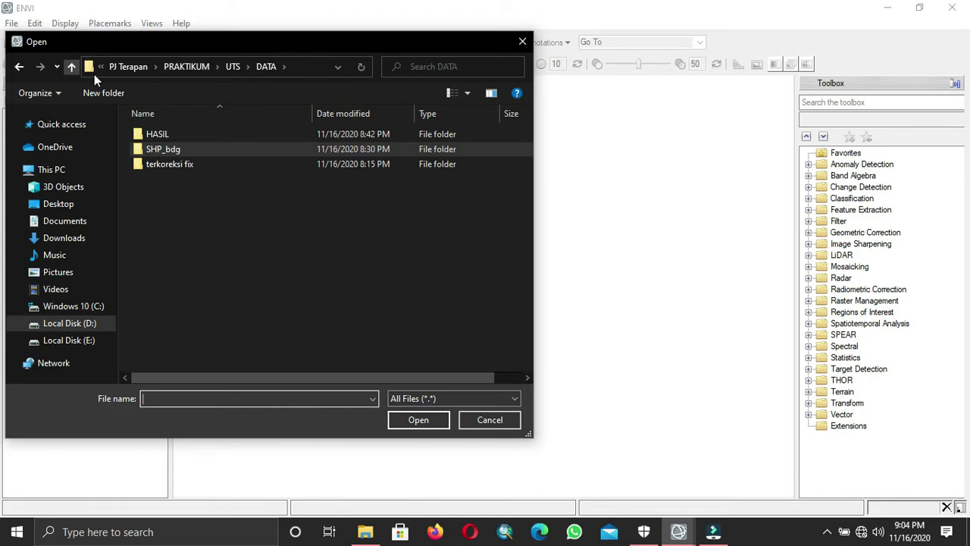
double_click(207, 165)
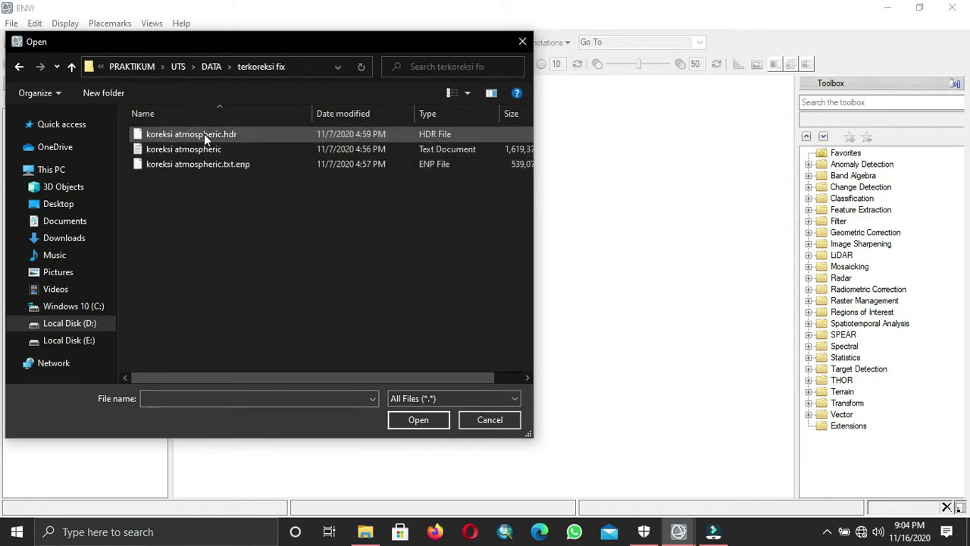
left_click(213, 167)
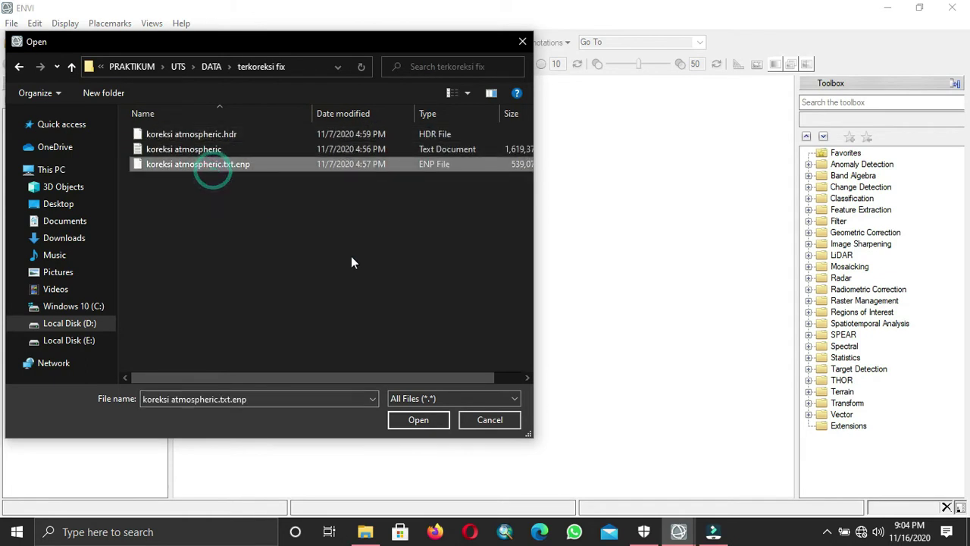
left_click(417, 420)
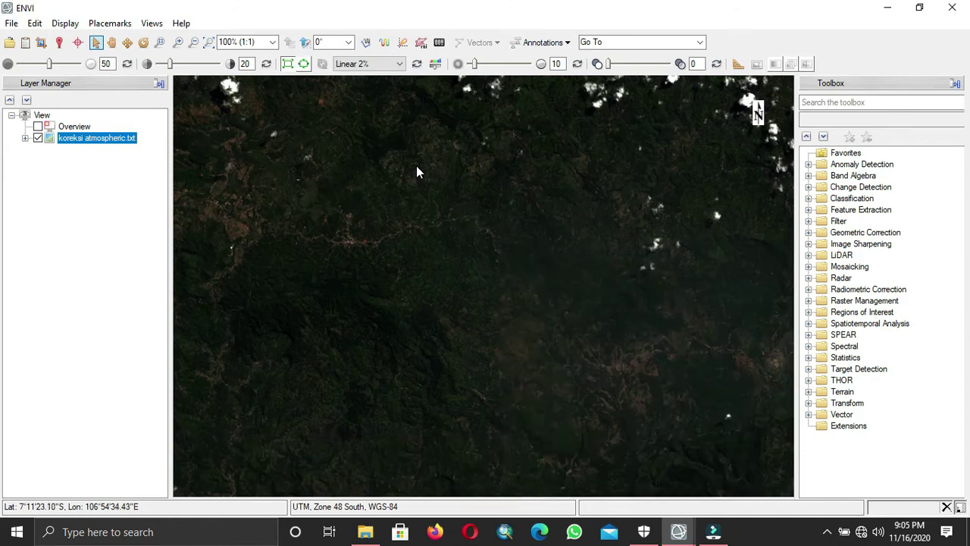
- Set the satellite image's brightness to 66 and its contrast to 31
scroll(416, 167, "down", 4)
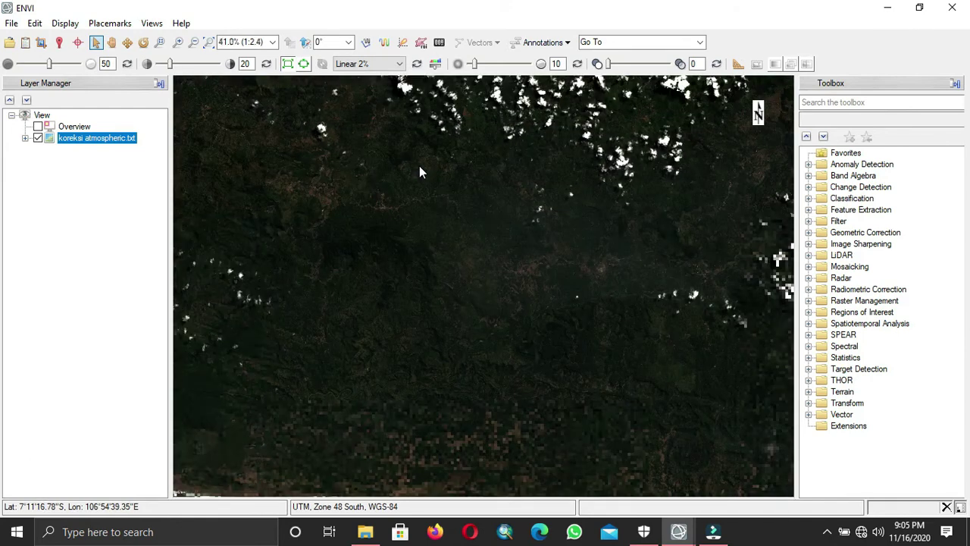
scroll(419, 166, "down", 4)
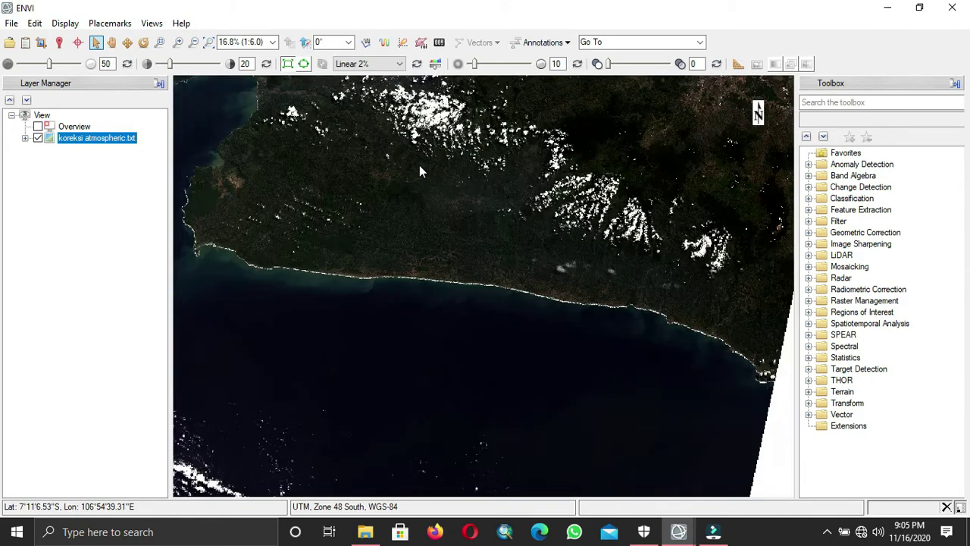
scroll(419, 165, "down", 3)
left_click_drag(420, 165, 489, 238)
scroll(439, 189, "down", 1)
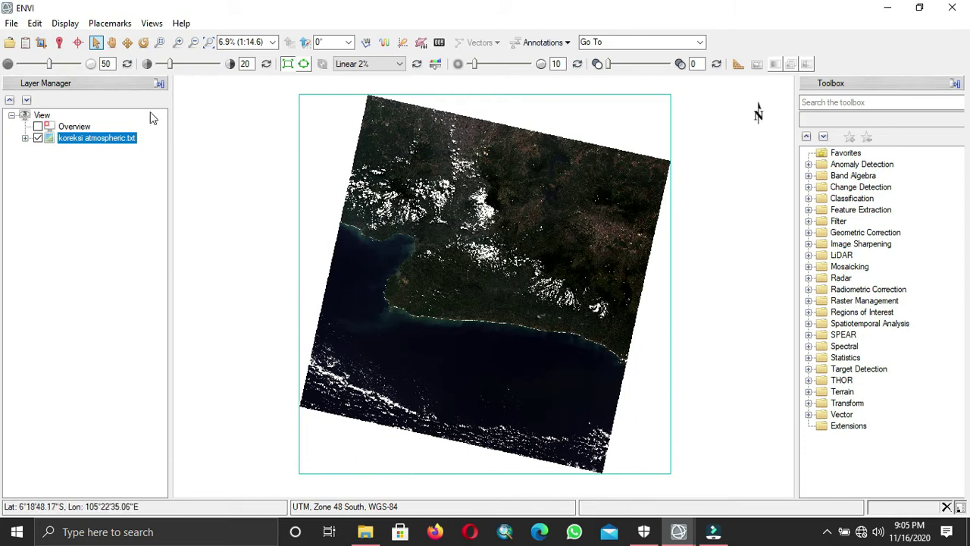
left_click_drag(49, 64, 53, 65)
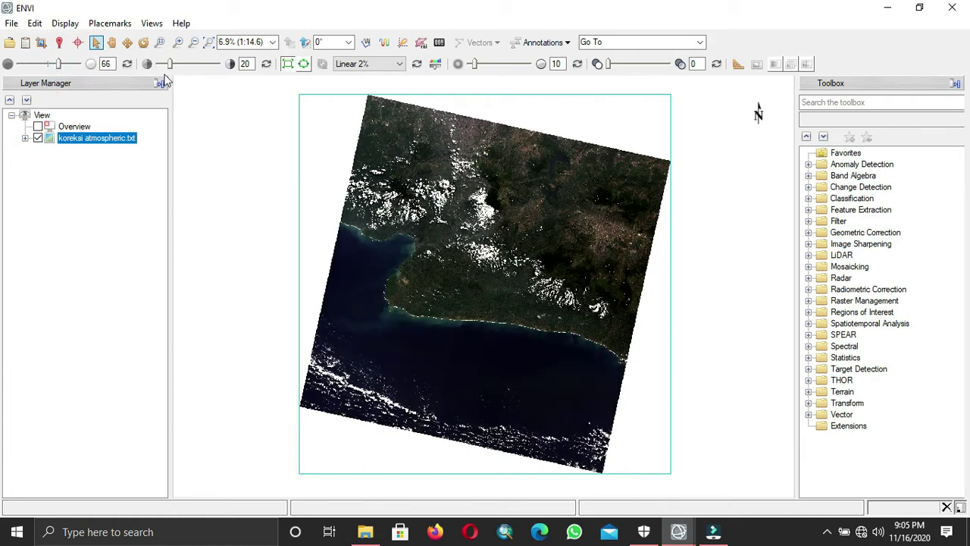
left_click_drag(170, 65, 175, 65)
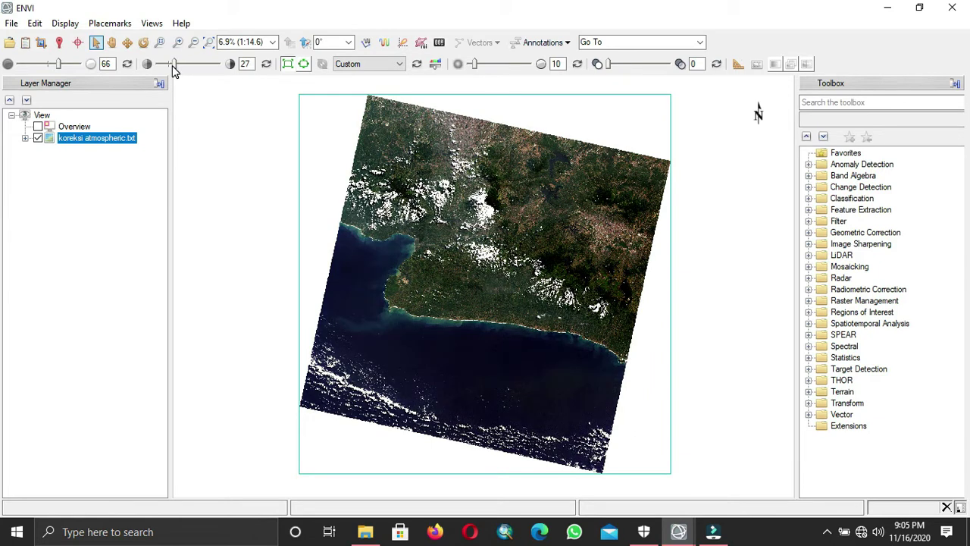
key("Right")
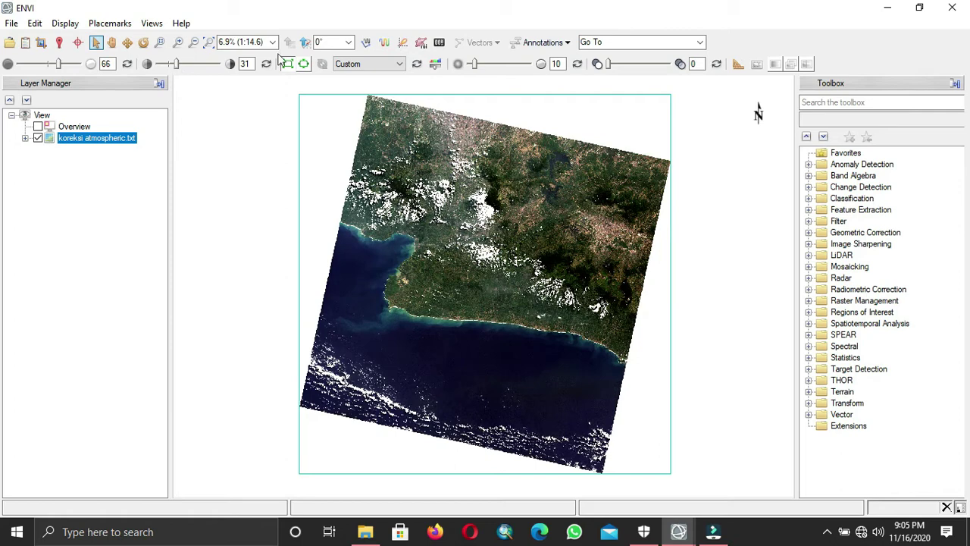
- Set the image sharpening to 20, checking the effect on the dense urban area in the scene's east
scroll(557, 168, "up", 1)
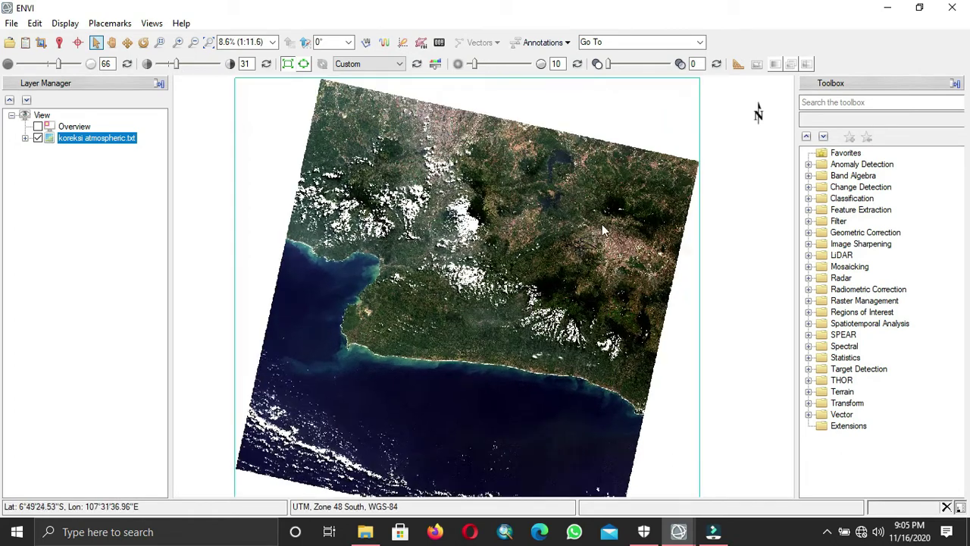
left_click_drag(587, 229, 506, 210)
scroll(507, 209, "up", 1)
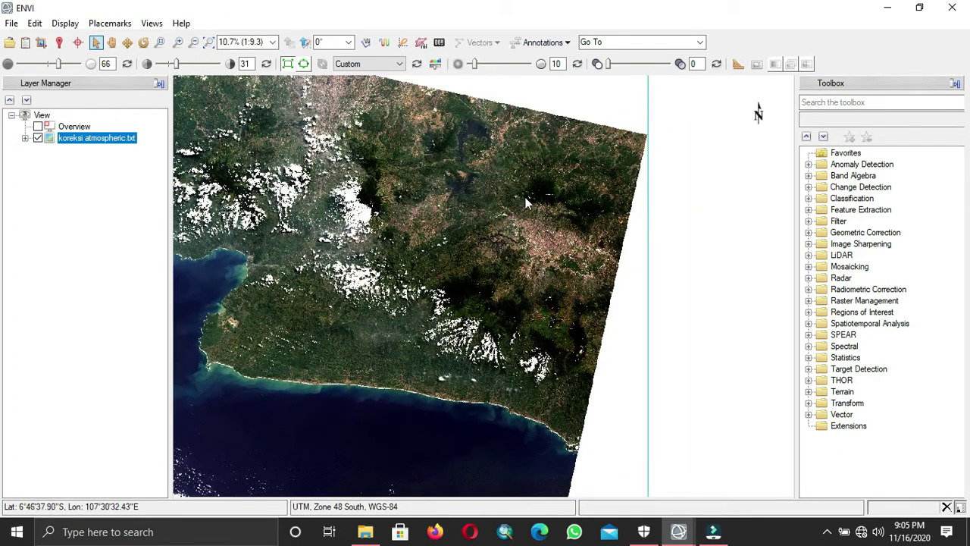
scroll(525, 198, "up", 5)
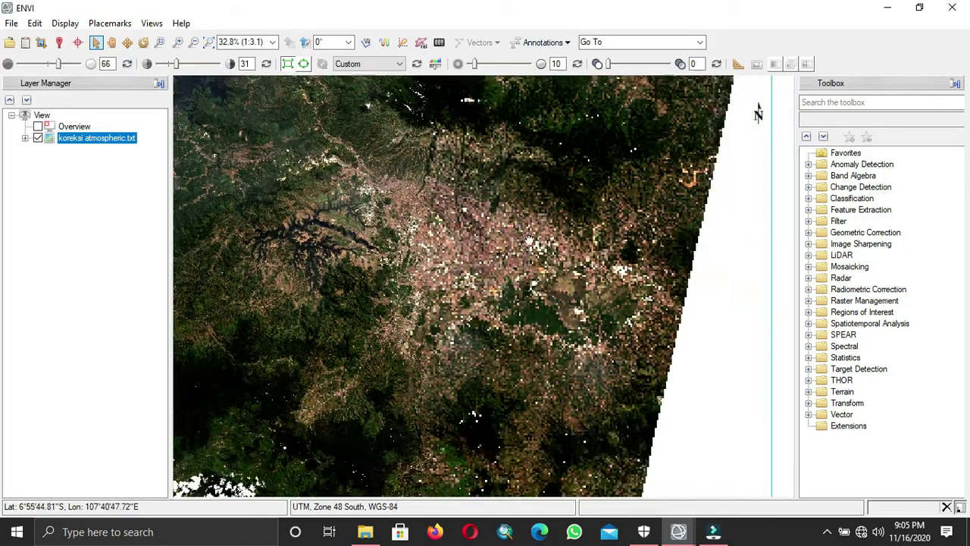
scroll(530, 241, "up", 4)
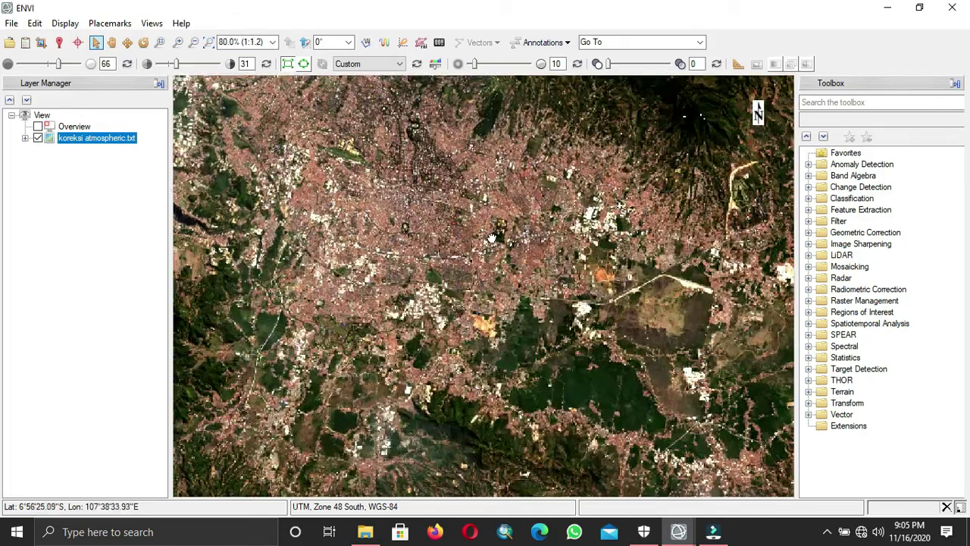
left_click_drag(492, 238, 522, 287)
scroll(522, 287, "up", 2)
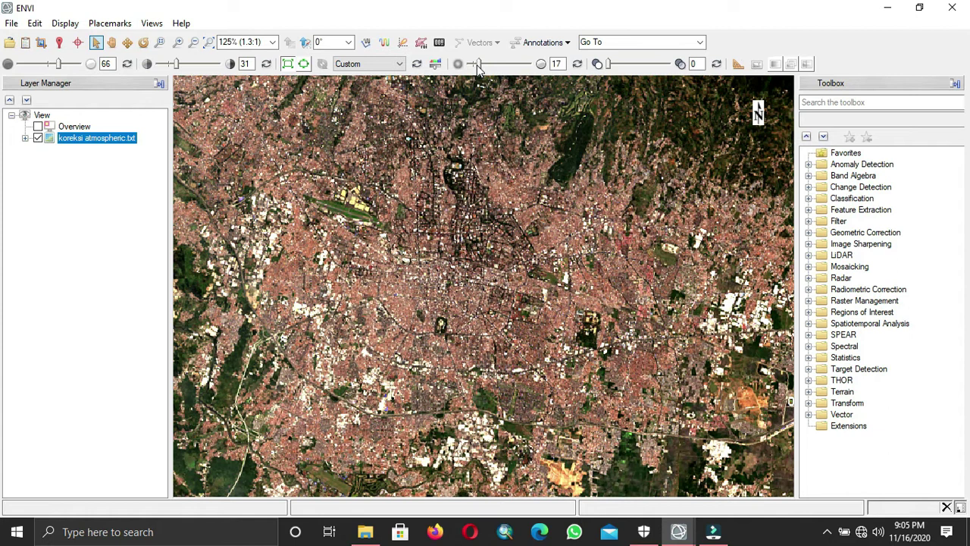
scroll(470, 221, "up", 2)
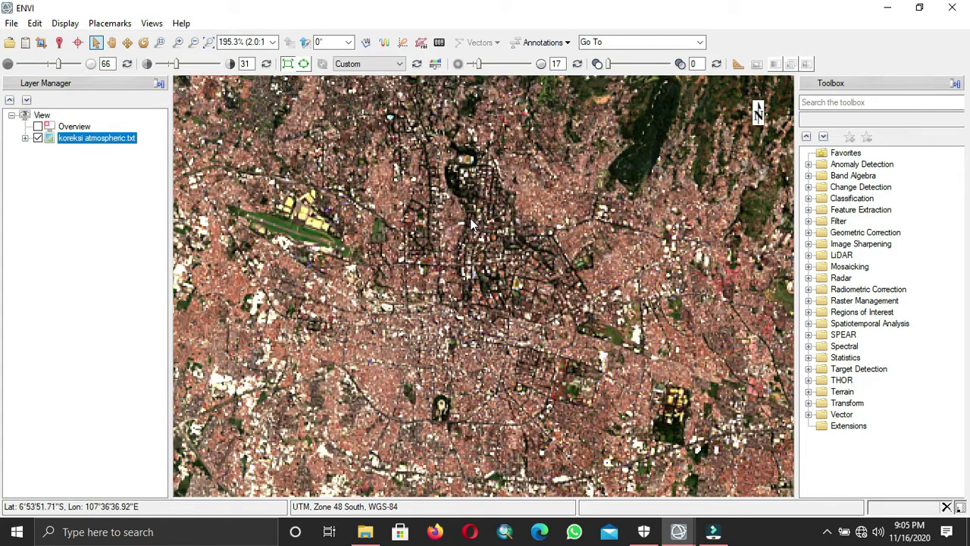
mouse_move(479, 66)
left_mouse_down()
mouse_move(532, 72)
mouse_move(480, 74)
left_mouse_up()
scroll(478, 274, "down", 1)
scroll(477, 275, "down", 1)
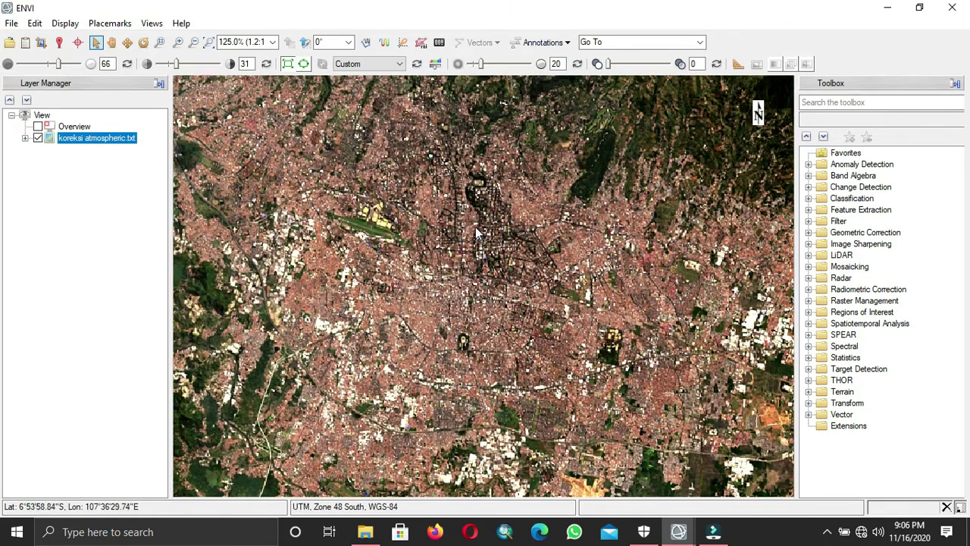
scroll(478, 235, "up", 1)
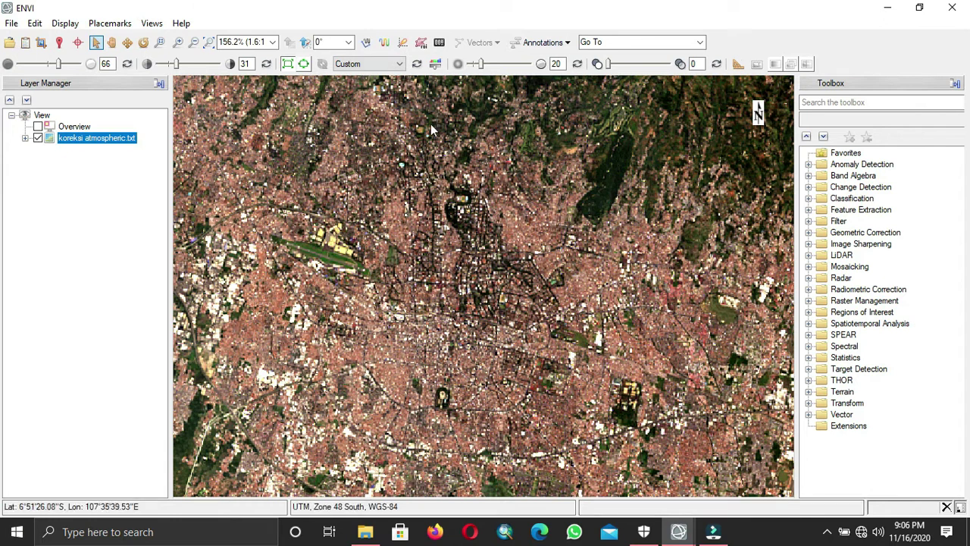
- Create a new region of interest on the koreksi atmospheric.txt image and name it Roi_bdg
left_click(421, 46)
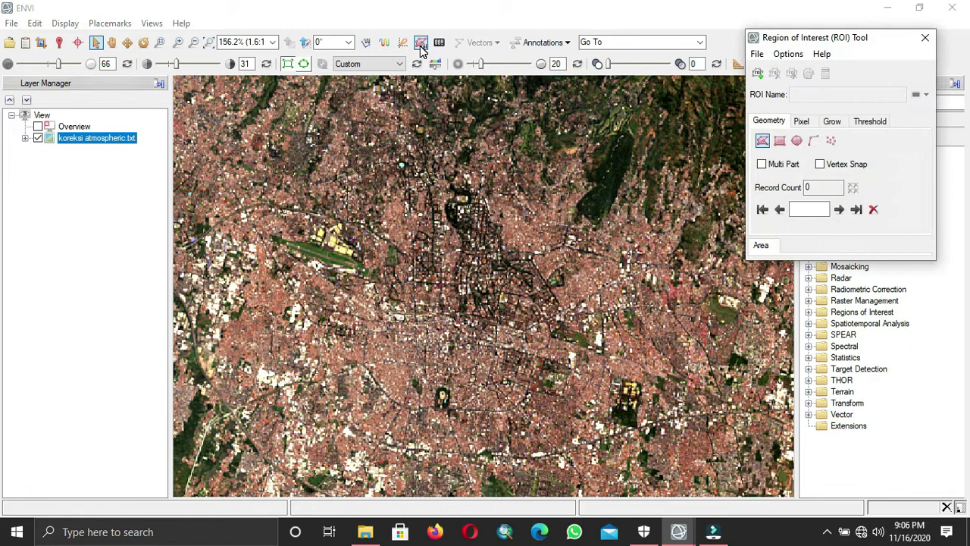
left_click_drag(786, 43, 692, 65)
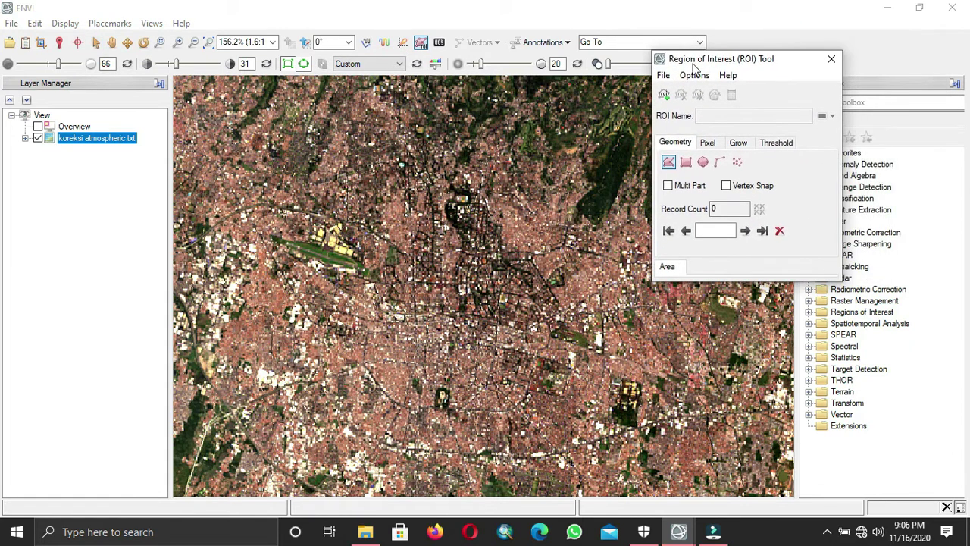
left_click(665, 95)
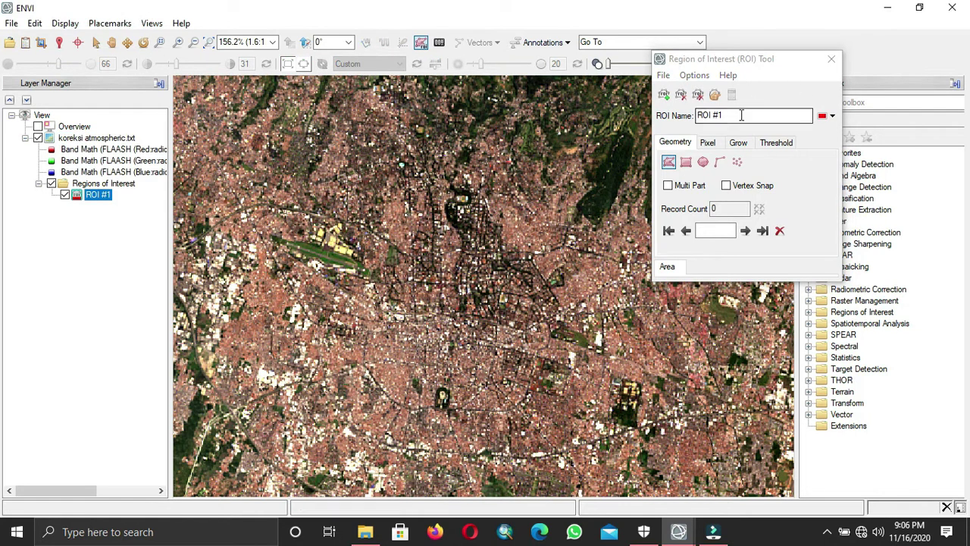
left_click(729, 114)
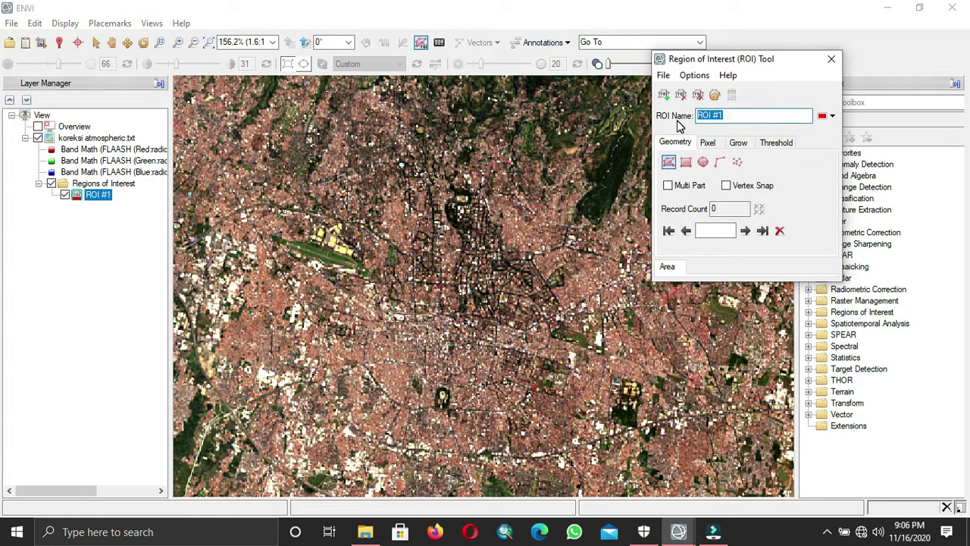
type("Roi")
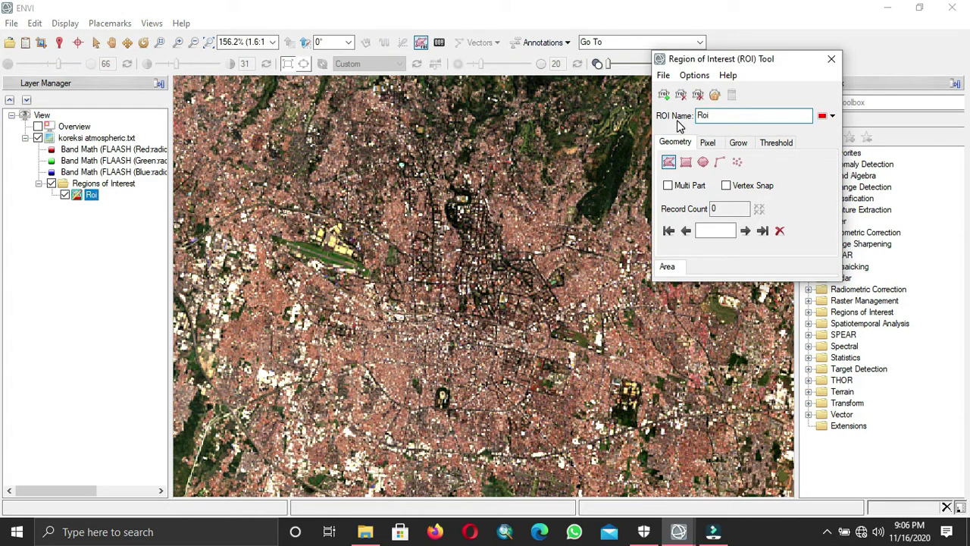
type("_bdg")
- Import Batas_Adm_BDG.shp from the SHP_bdg folder into the active ROI, converting the record subset to a single ROI
left_click(664, 75)
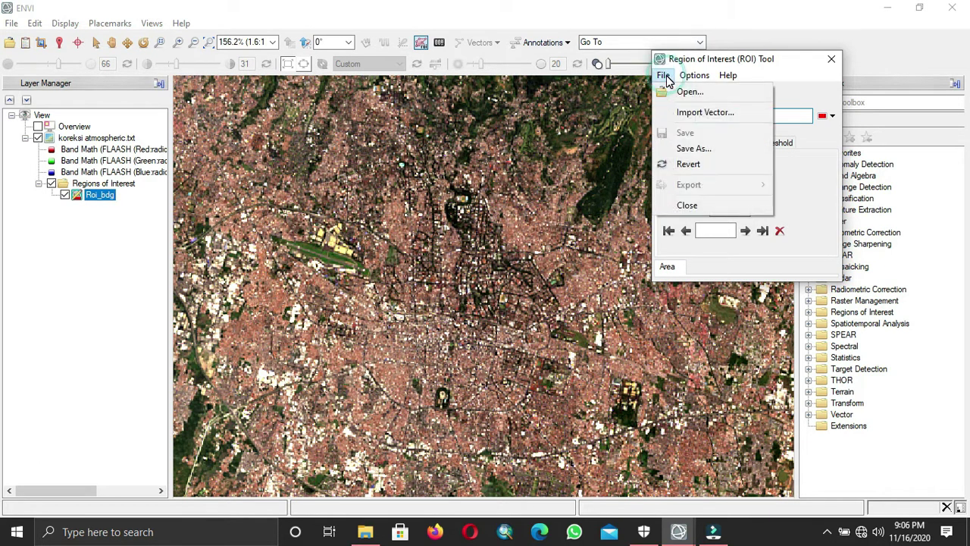
left_click(693, 112)
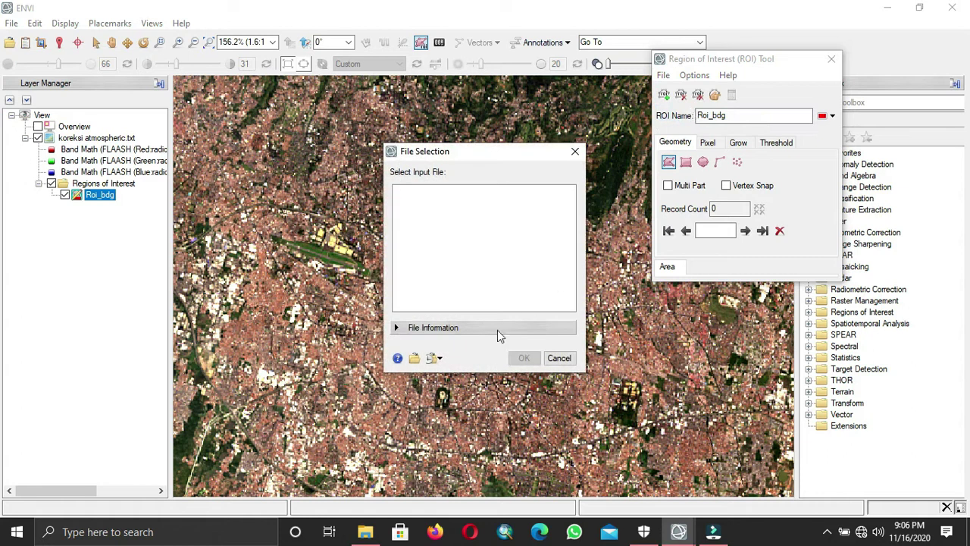
left_click(417, 359)
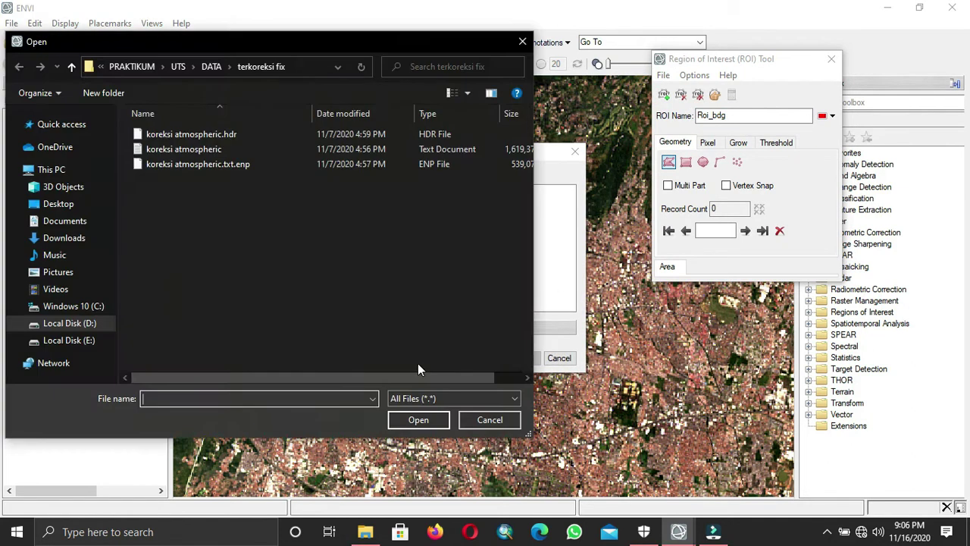
left_click(71, 67)
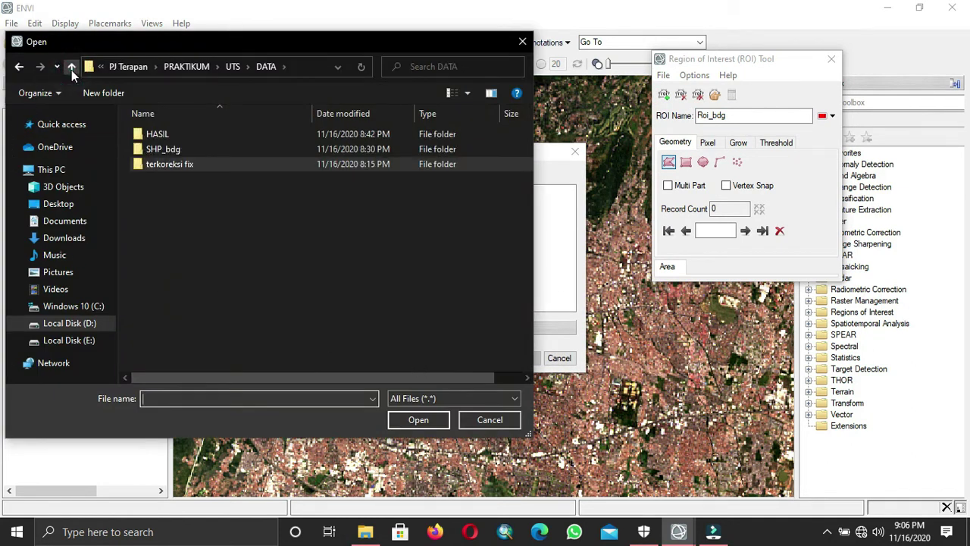
double_click(162, 149)
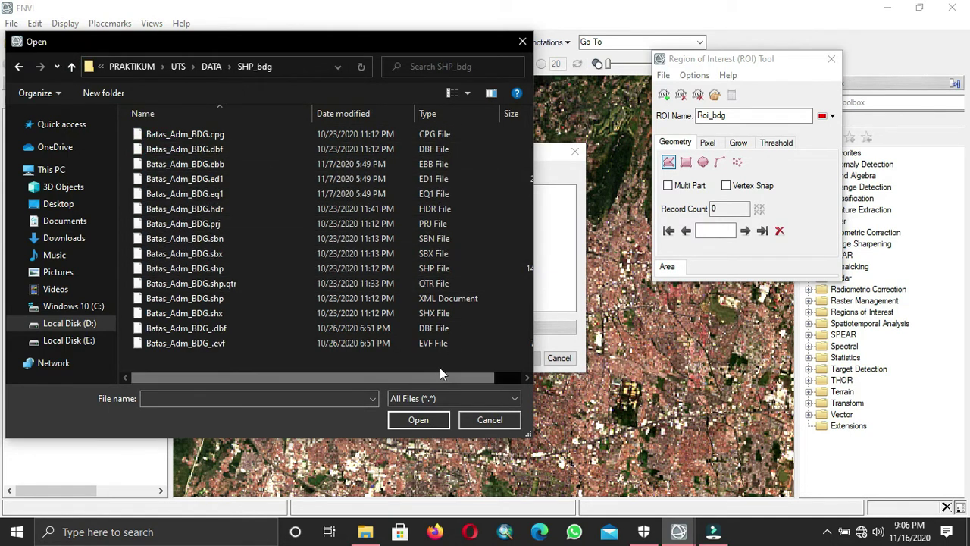
left_click(444, 271)
left_click(415, 423)
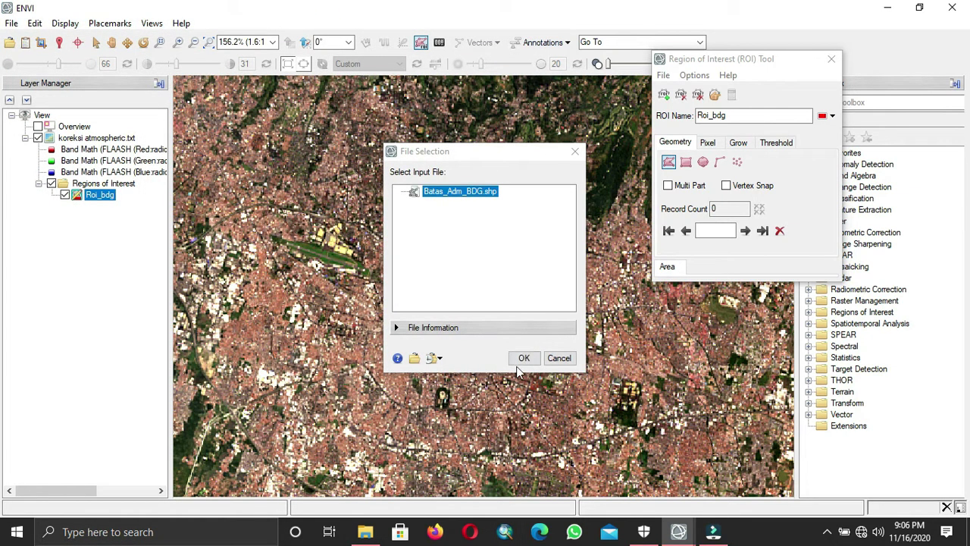
left_click(524, 359)
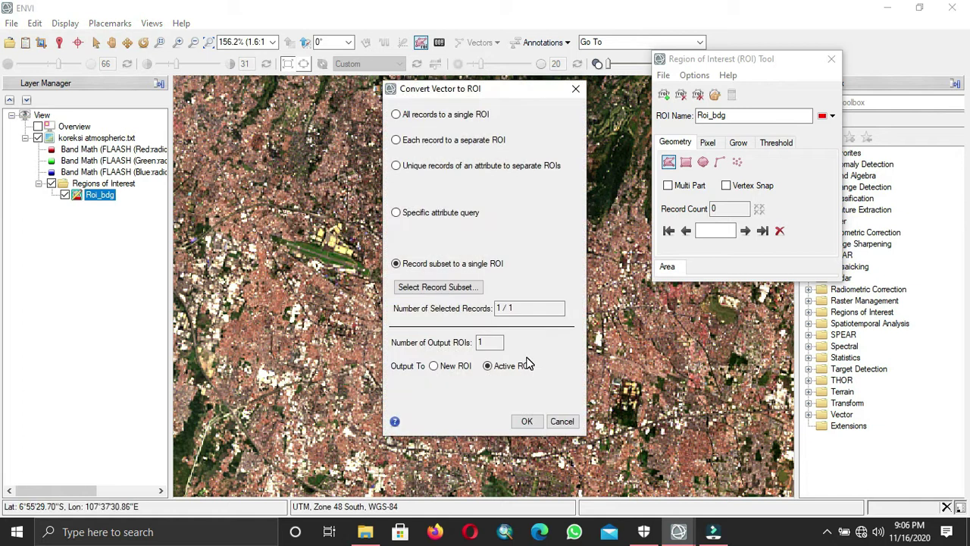
left_click(528, 422)
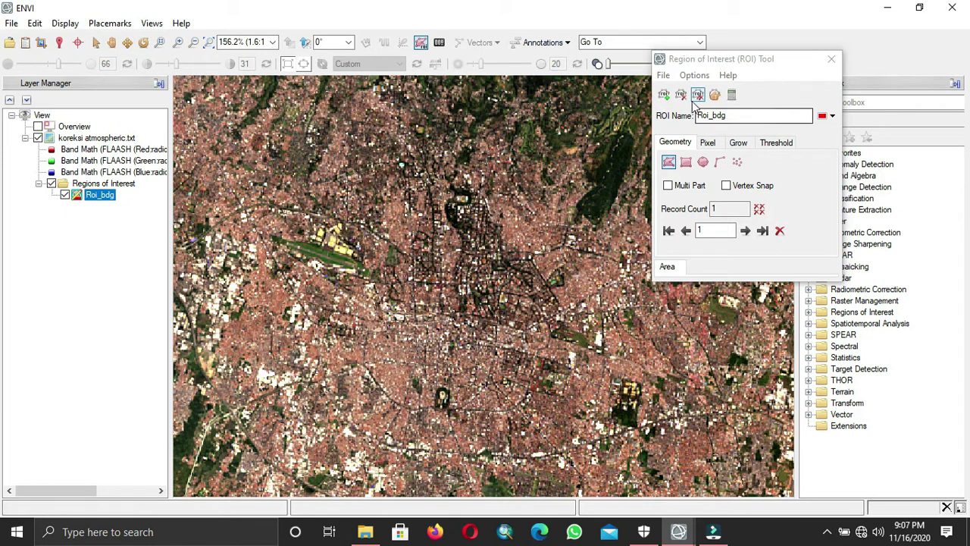
- Save the Roi_bdg region of interest as an XML file named Roi_bdg in the HASIL folder, and close the ROI Tool
left_click(663, 76)
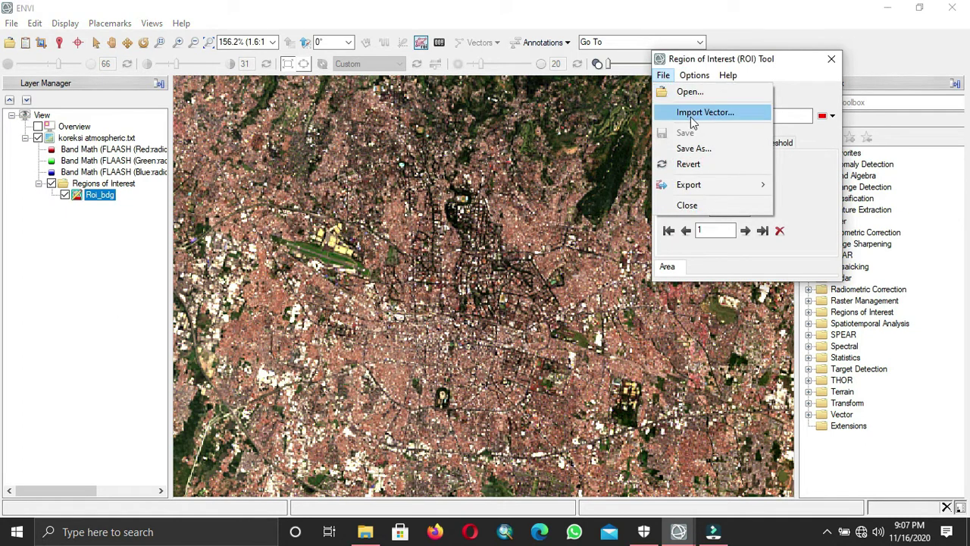
left_click(693, 148)
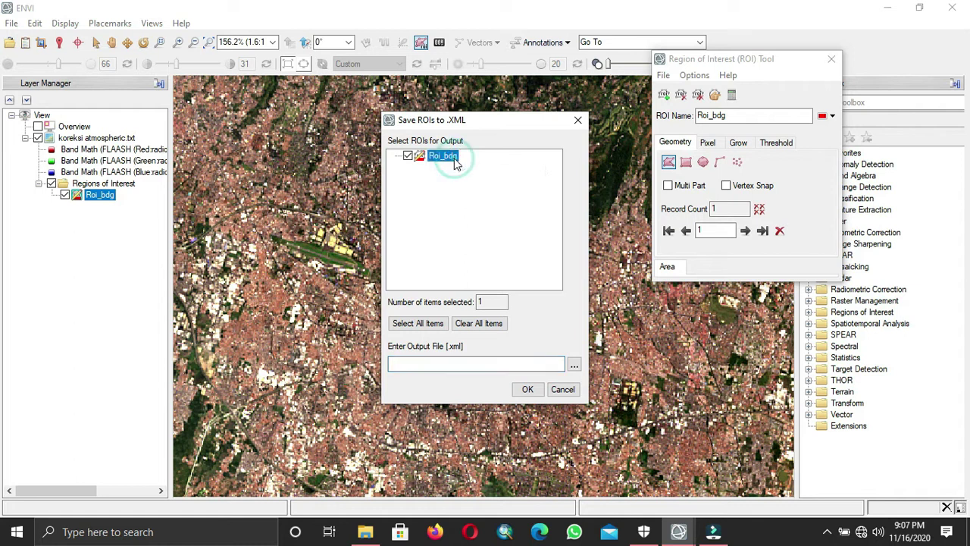
left_click(577, 365)
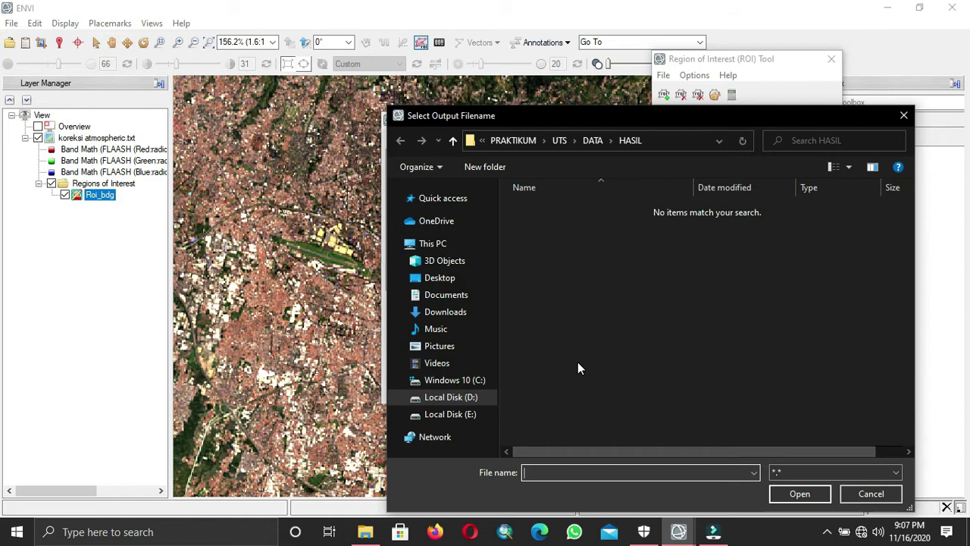
left_click(548, 466)
type("Roi_bdg")
key("Return")
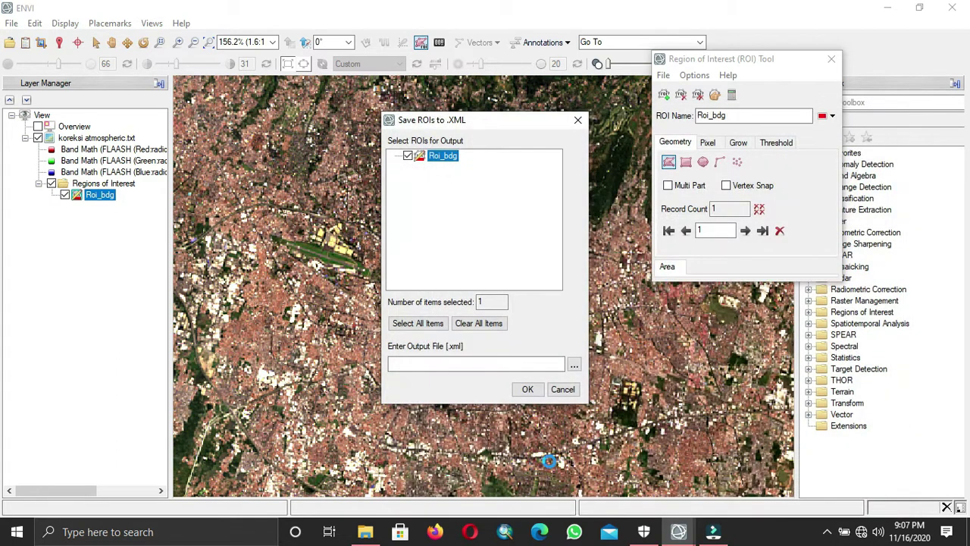
left_click(527, 390)
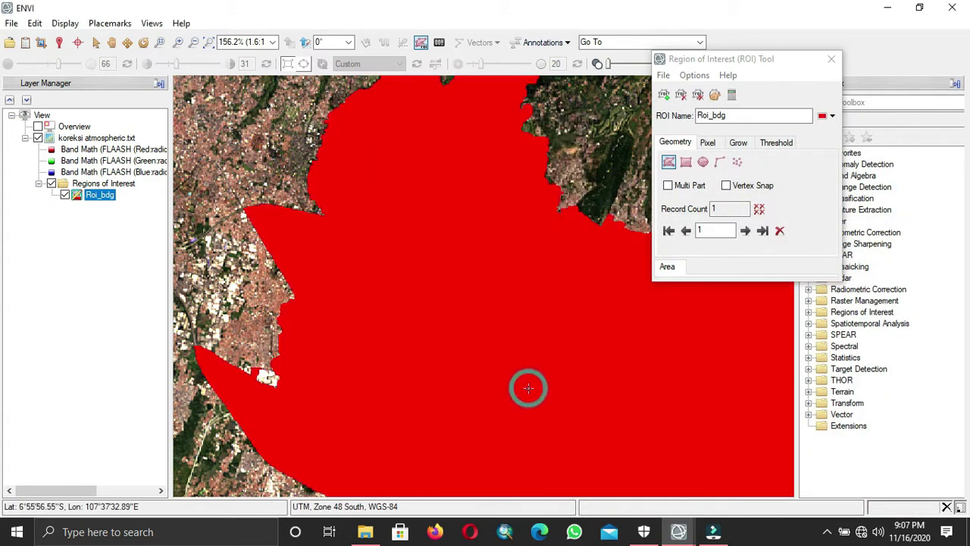
scroll(523, 294, "down", 1)
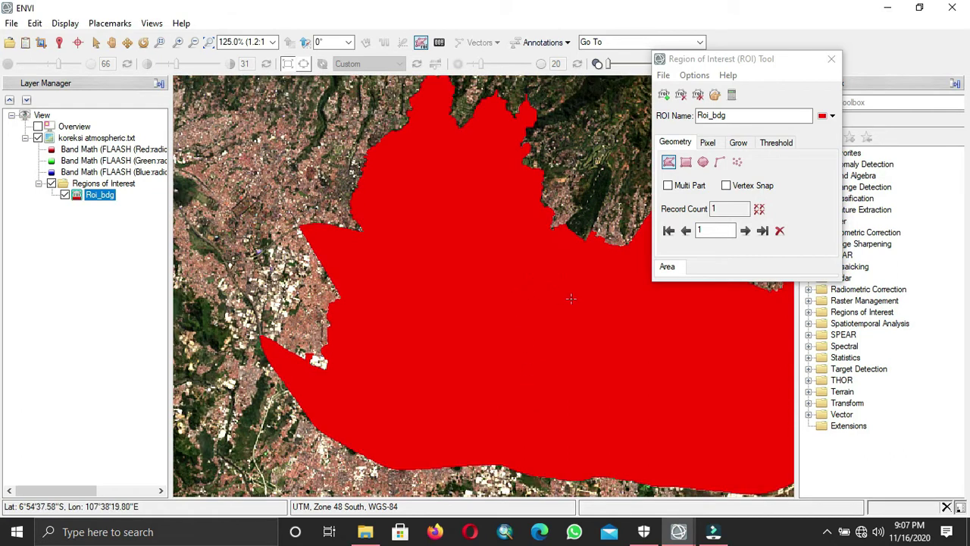
scroll(569, 288, "down", 1)
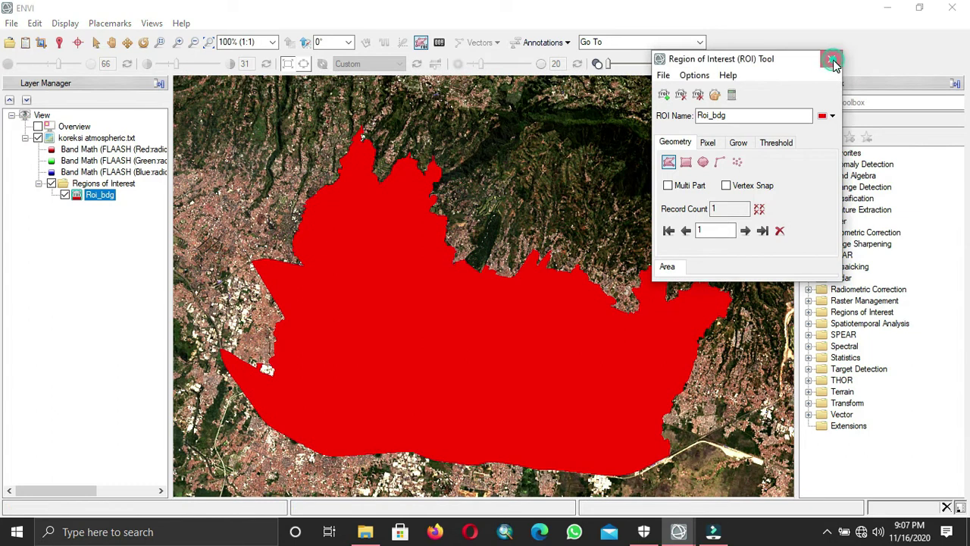
left_click(833, 60)
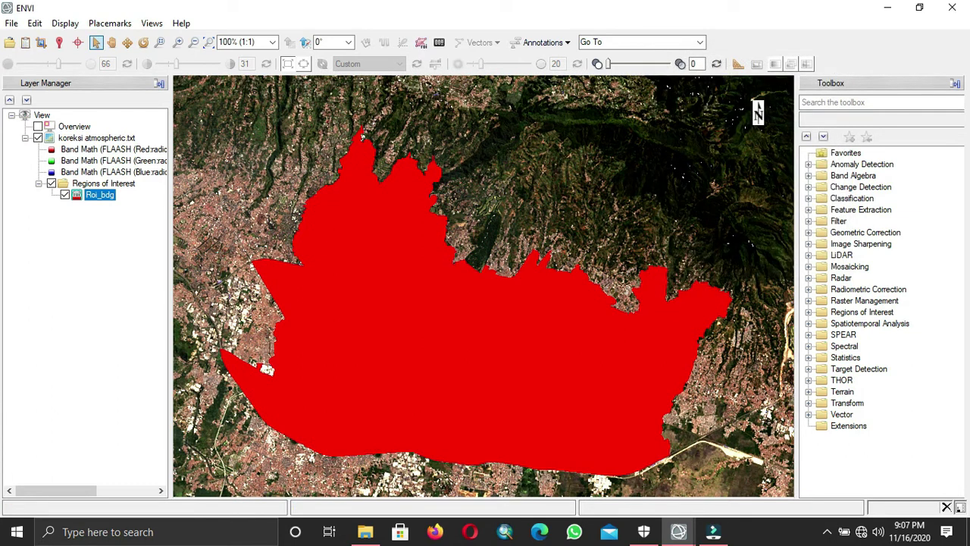
- Switch the Roi_bdg layer off and on to compare its coverage with the underlying satellite image
left_click(490, 315)
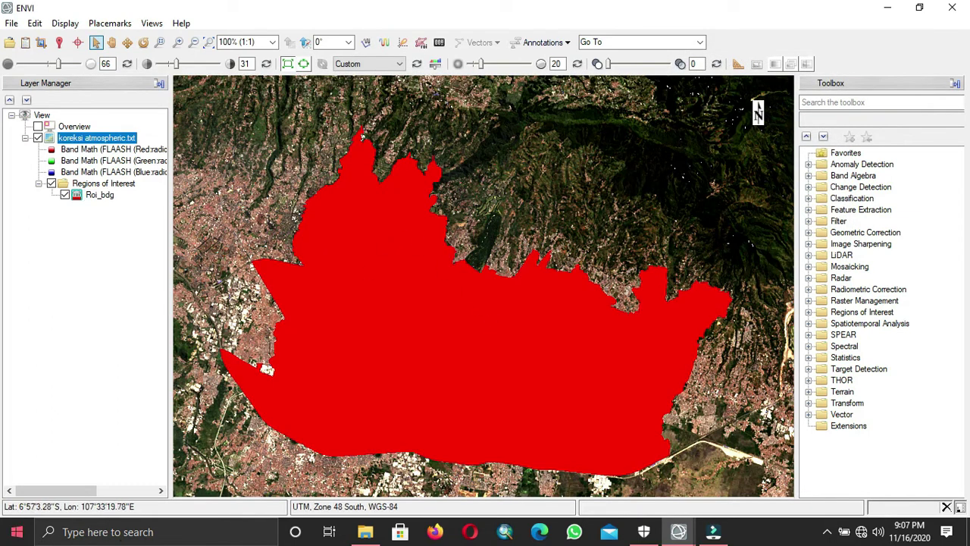
left_click(64, 195)
left_click(65, 195)
left_click(65, 194)
left_click(65, 195)
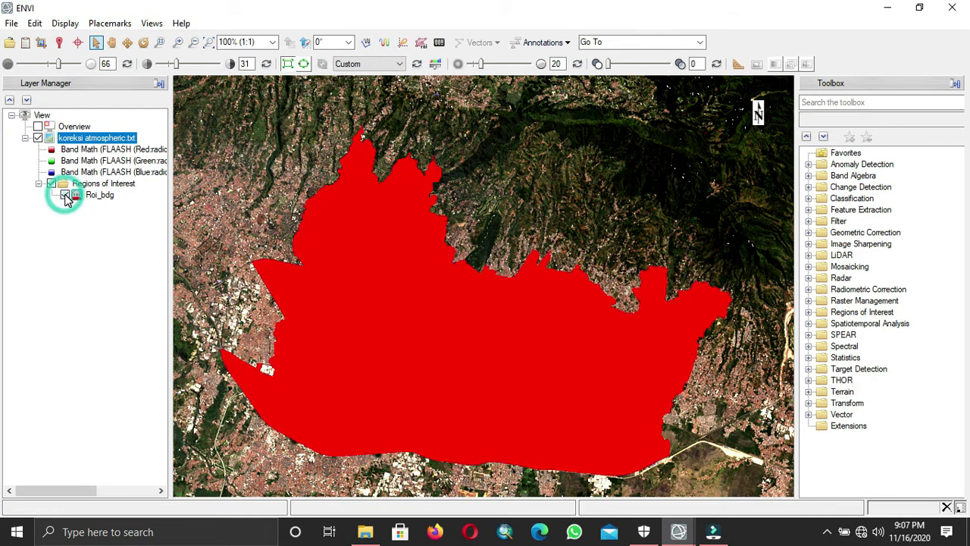
left_click(64, 195)
left_click(65, 195)
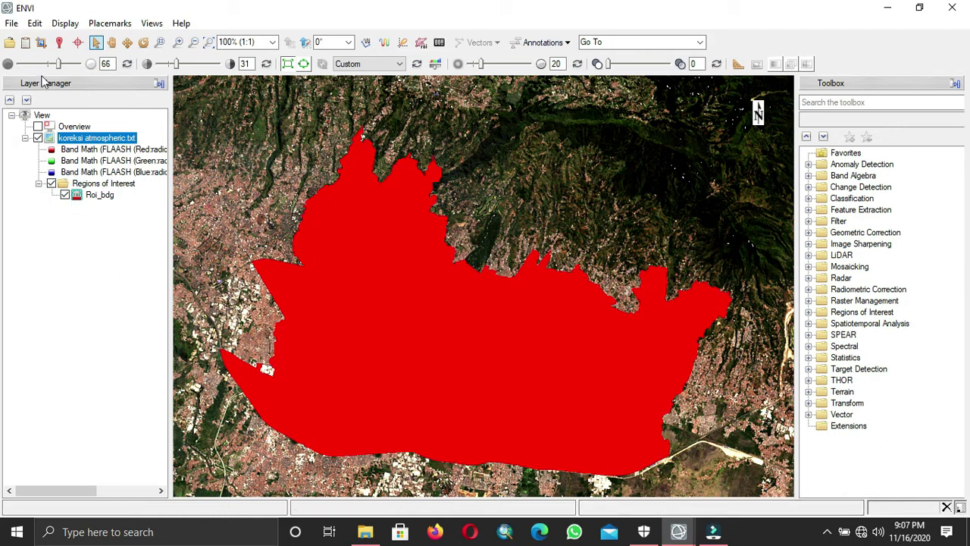
- Set up a Save As export of koreksi atmospheric.txt with all seven bands, full extent and Roi_bdg as the mask
left_click(12, 23)
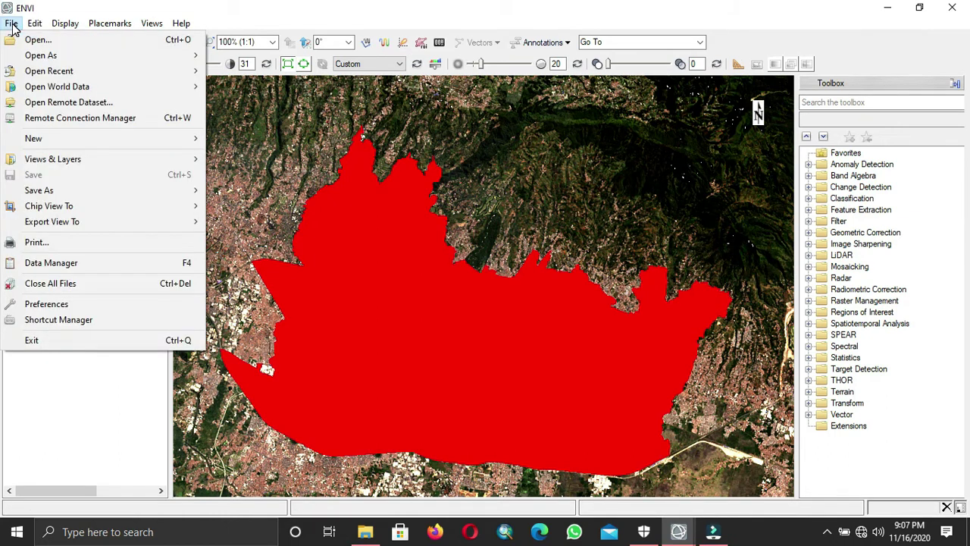
mouse_move(112, 197)
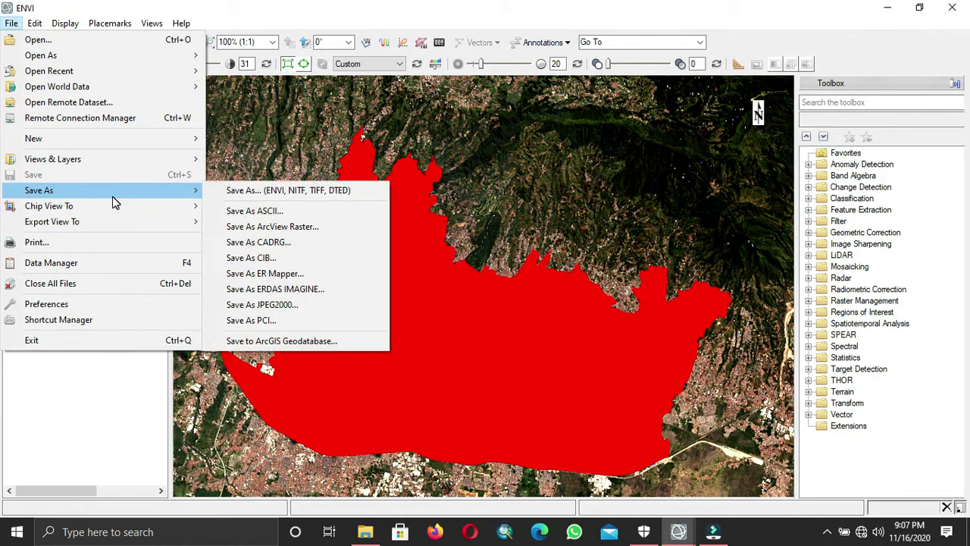
left_click(257, 191)
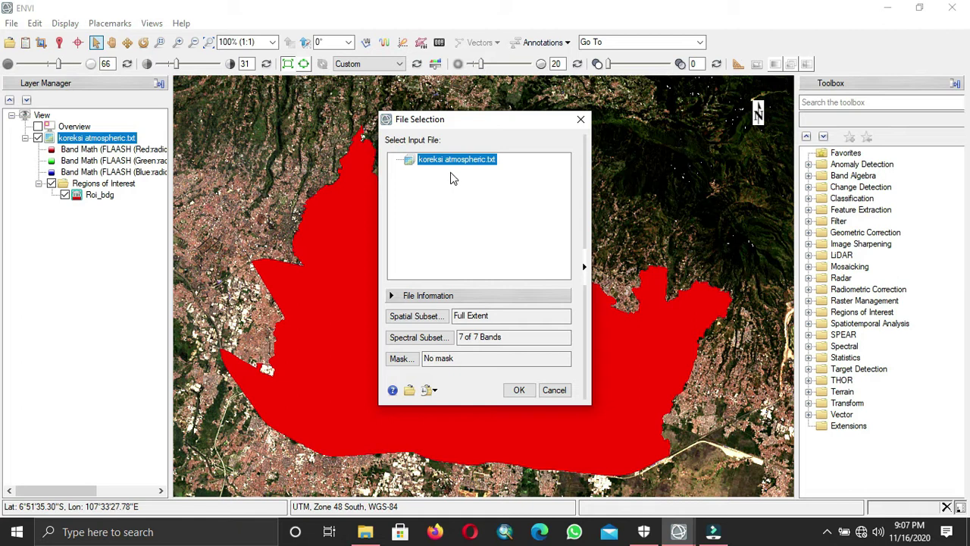
left_click(401, 359)
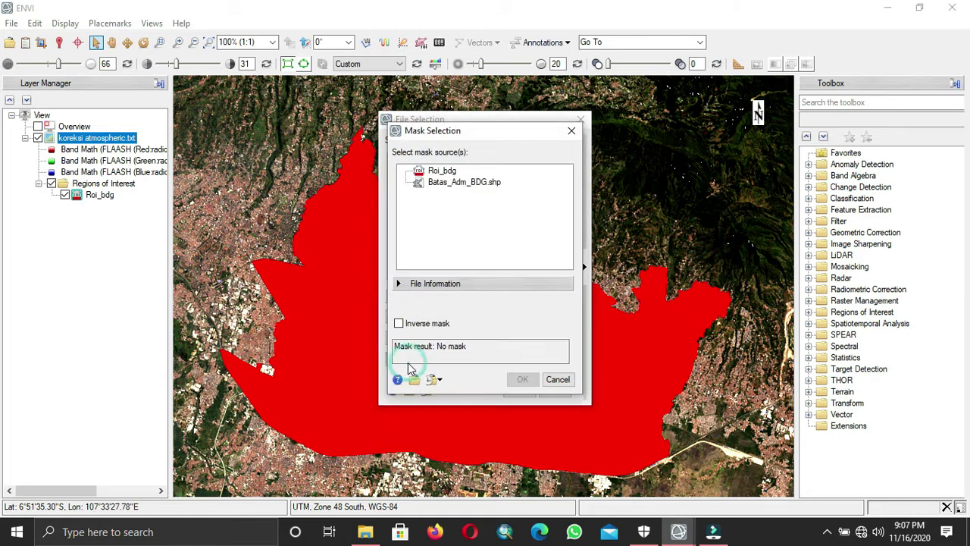
left_click(446, 172)
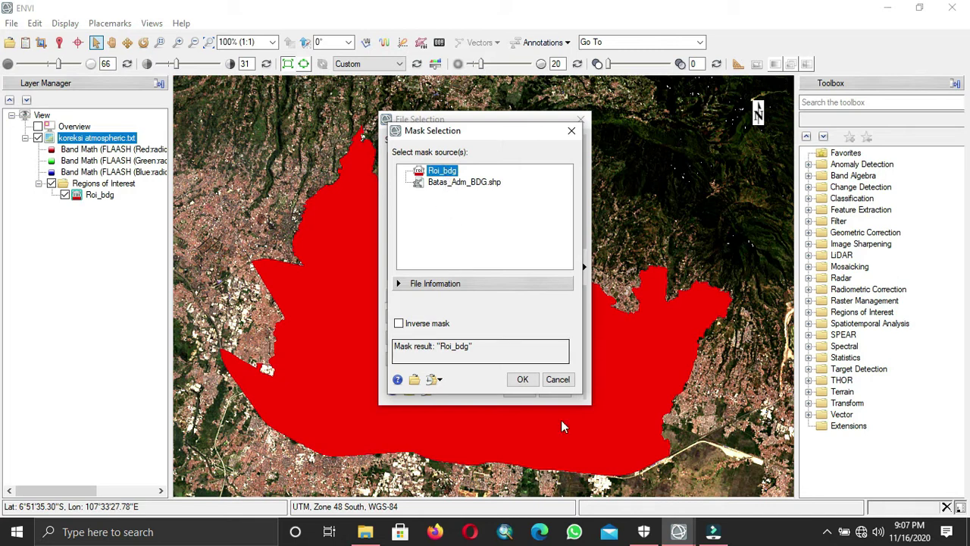
left_click(520, 379)
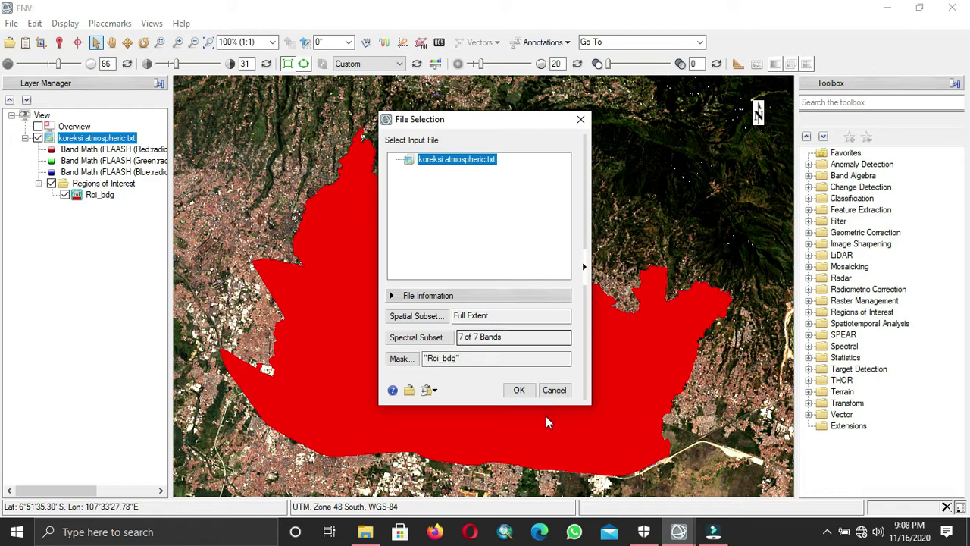
left_click(519, 390)
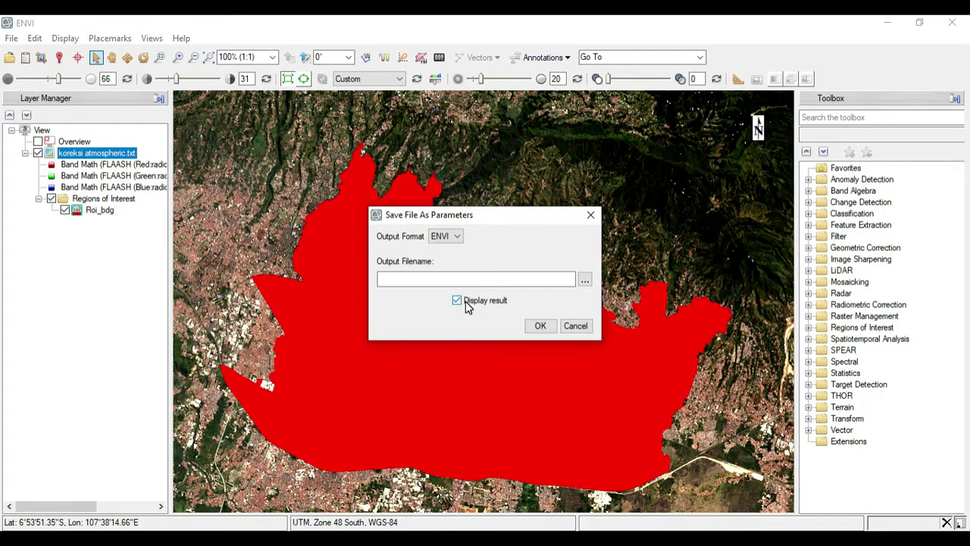
- Export the masked image in ENVI format as Mask_bdg in the HASIL folder, with the result displayed
left_click(586, 279)
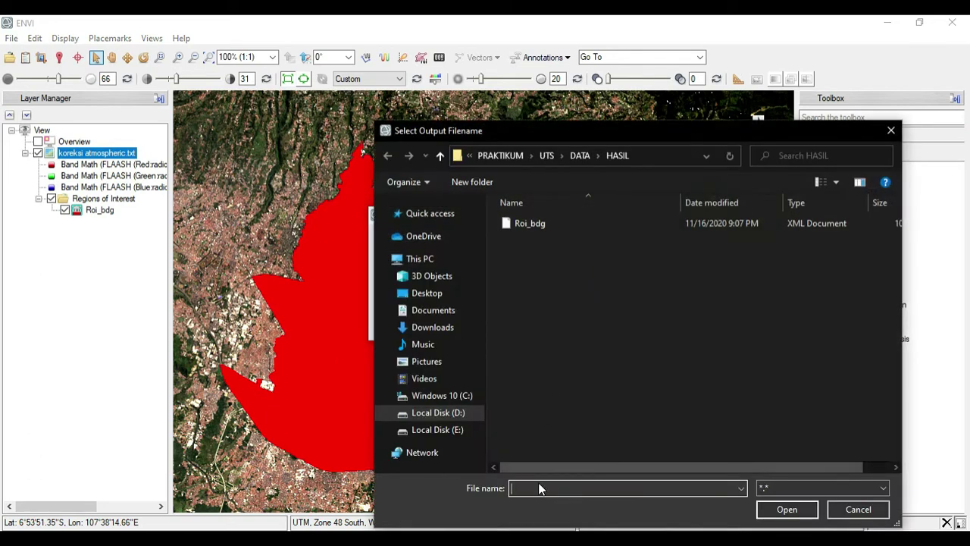
type("Mask_bdg")
key("Return")
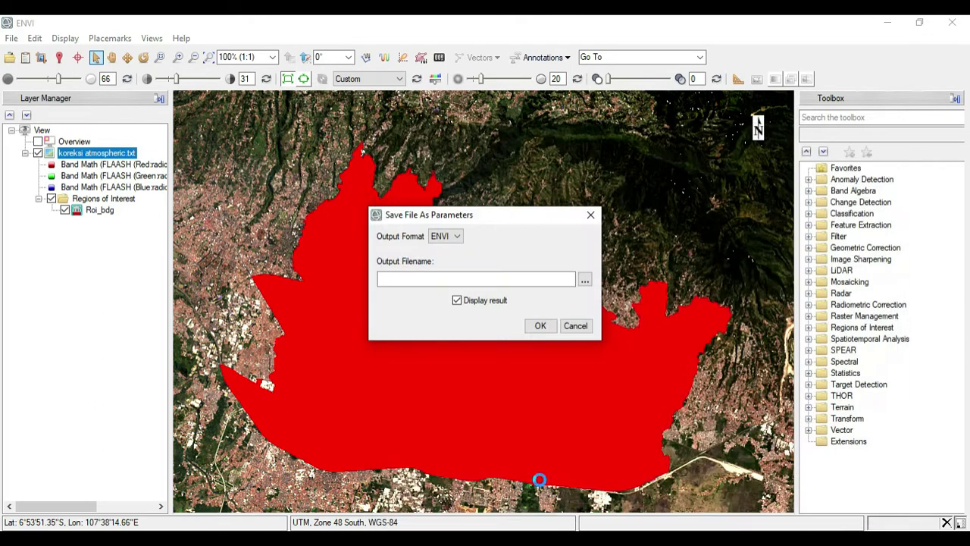
left_click(541, 326)
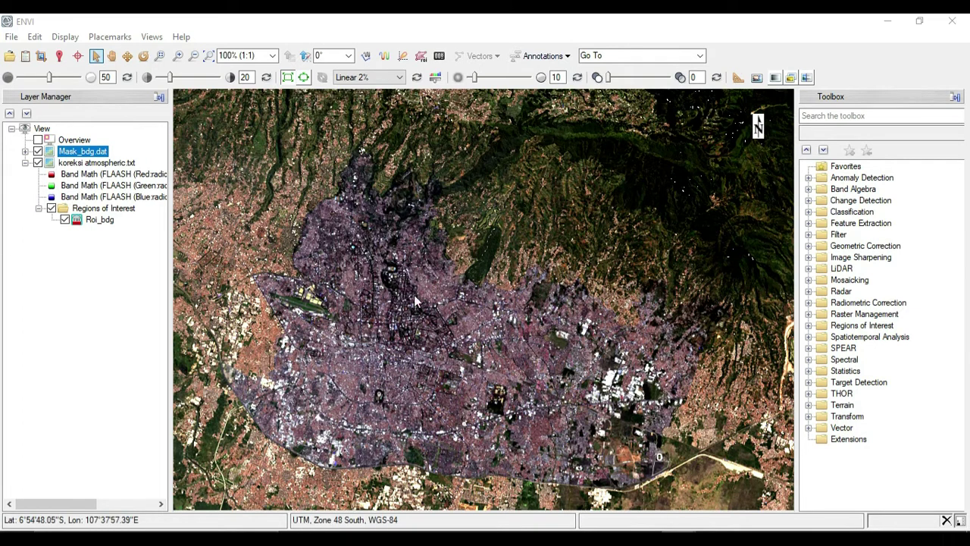
- Hide the koreksi atmospheric.txt image and its Regions of Interest to examine the masked raster alone
left_click(39, 163)
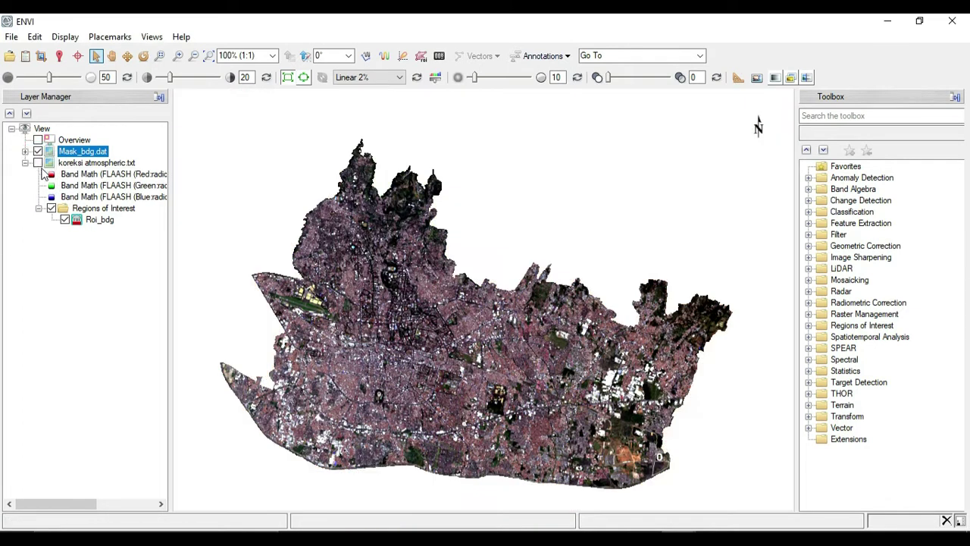
left_click(52, 209)
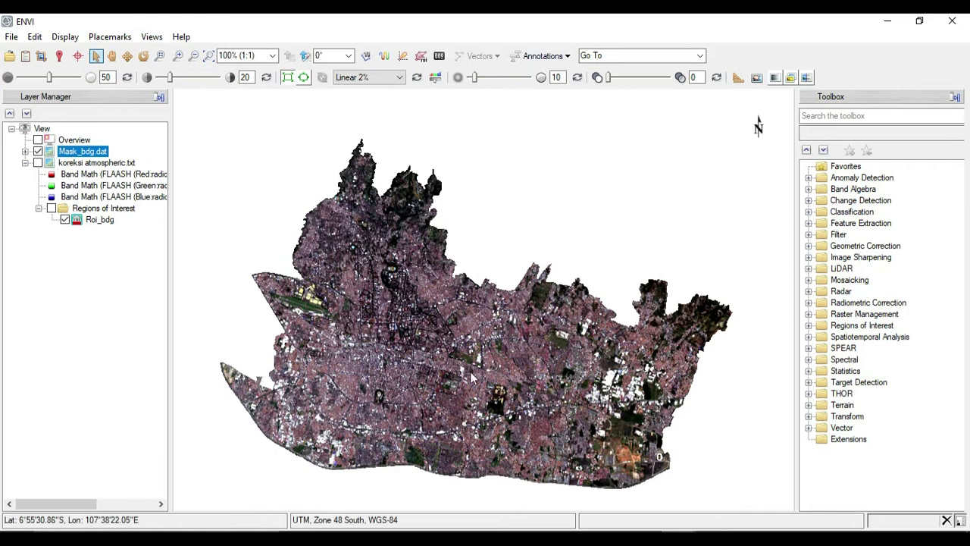
left_click_drag(476, 369, 490, 353)
scroll(457, 347, "up", 2)
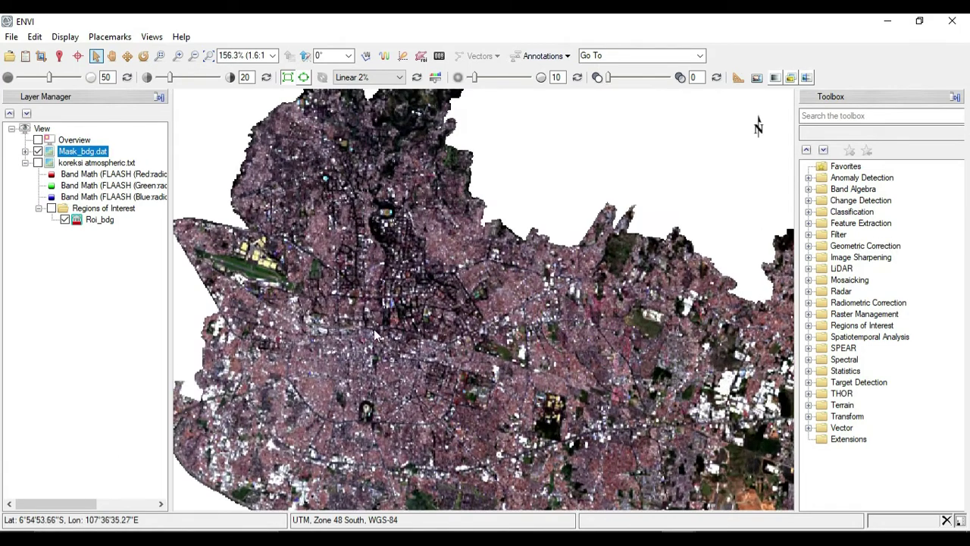
scroll(361, 329, "up", 1)
scroll(361, 325, "down", 1)
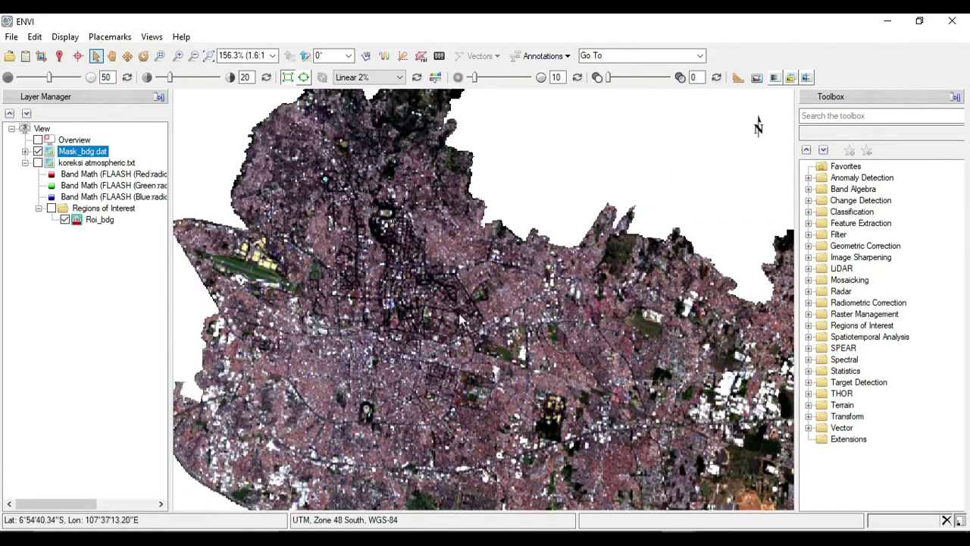
scroll(462, 320, "down", 2)
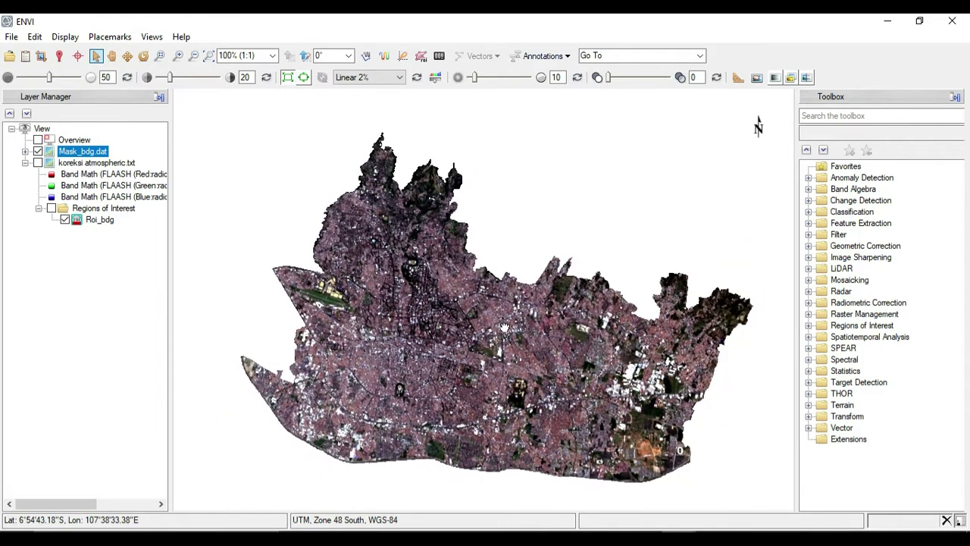
- Remove the koreksi atmospheric.txt layer together with its region of interest from the view
left_click(101, 165)
right_click(101, 168)
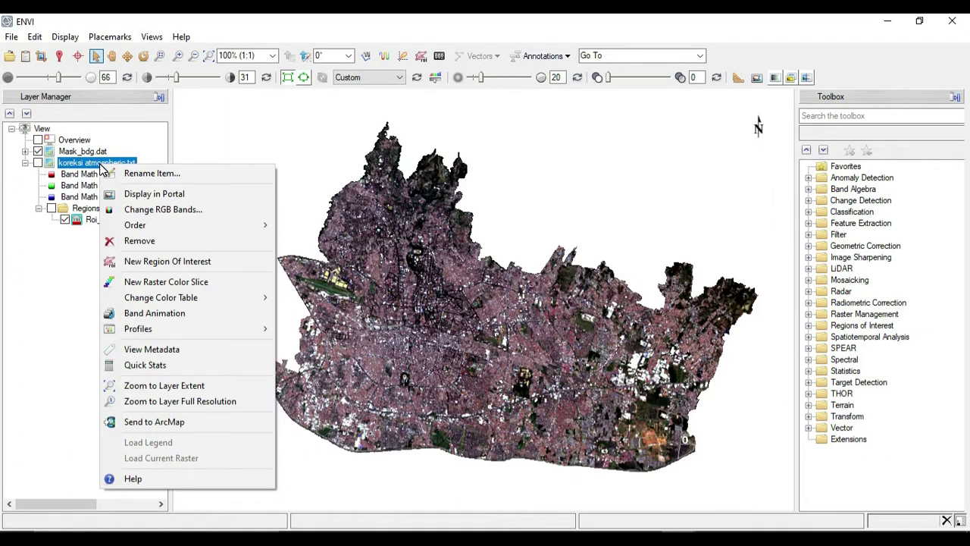
left_click(163, 241)
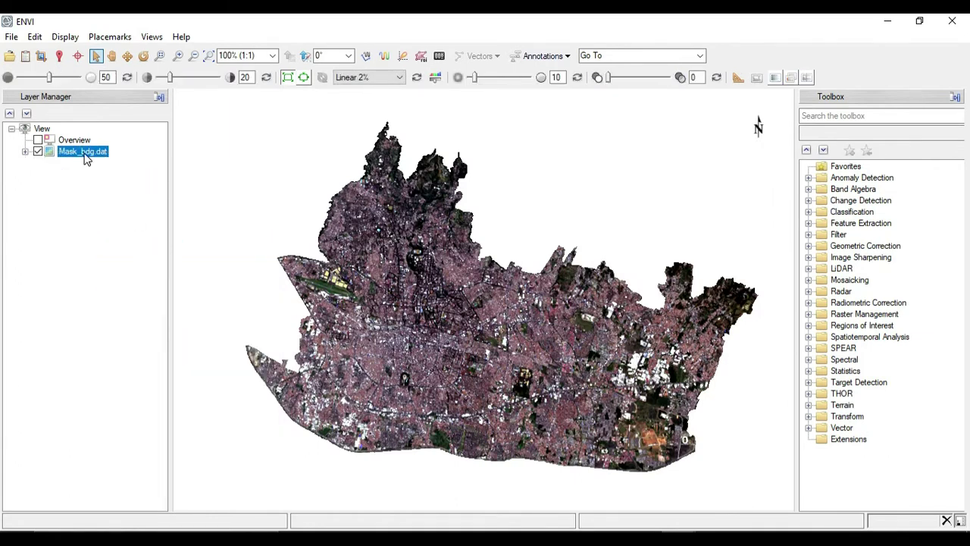
- Examine the masked Mask_bdg.dat image up close, from the city centre to the southeastern edge, and as a whole
left_click_drag(503, 305, 494, 277)
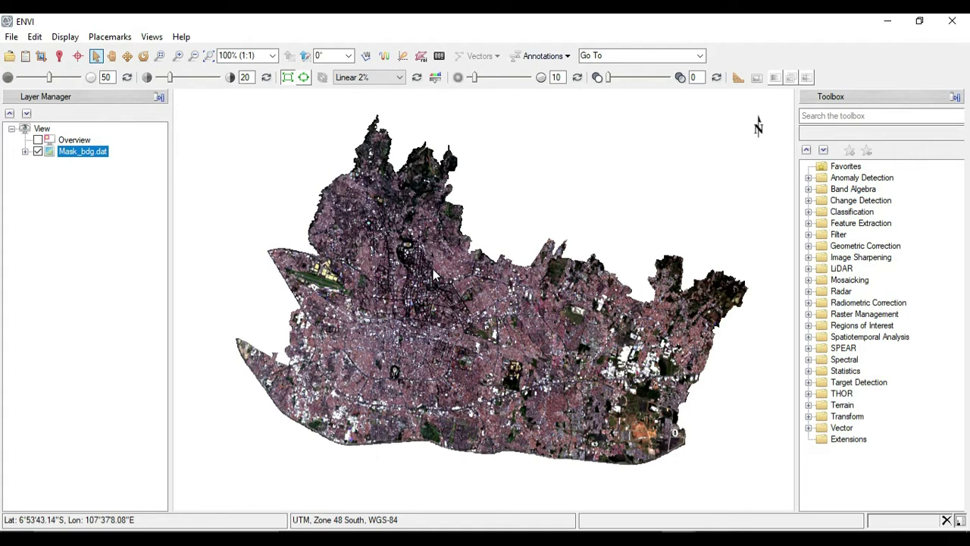
scroll(382, 282, "up", 3)
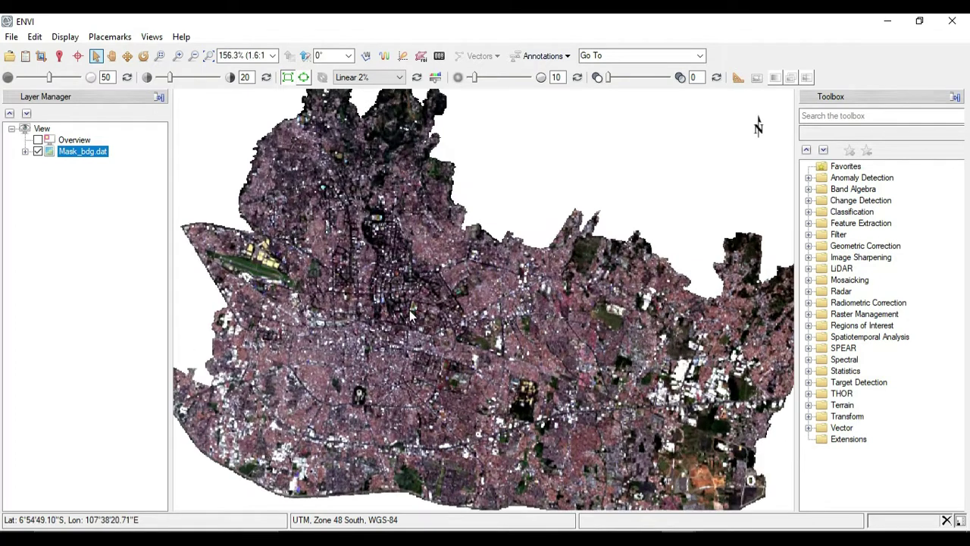
left_click_drag(383, 282, 403, 328)
left_click_drag(351, 286, 403, 393)
left_click_drag(432, 433, 439, 273)
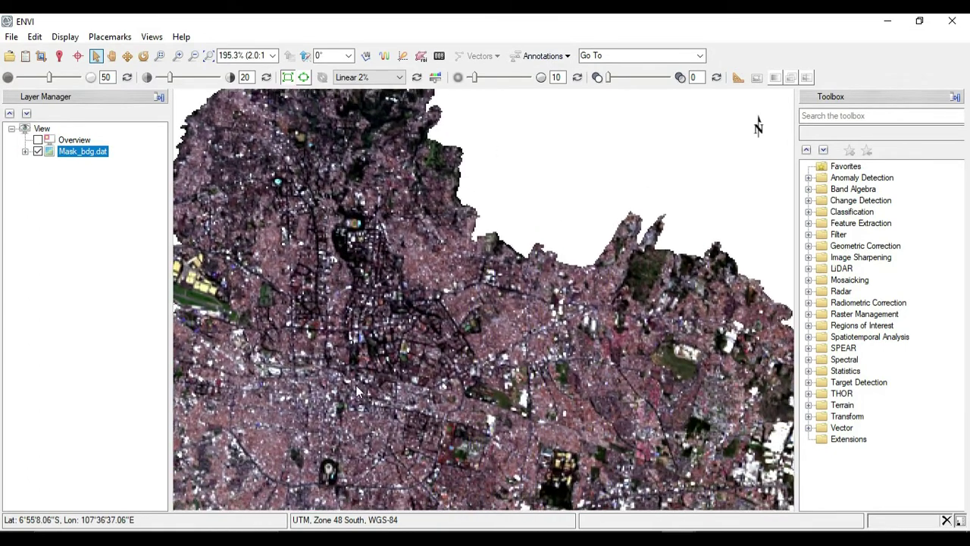
left_click_drag(470, 395, 515, 236)
left_click_drag(758, 318, 485, 311)
left_click_drag(584, 364, 558, 336)
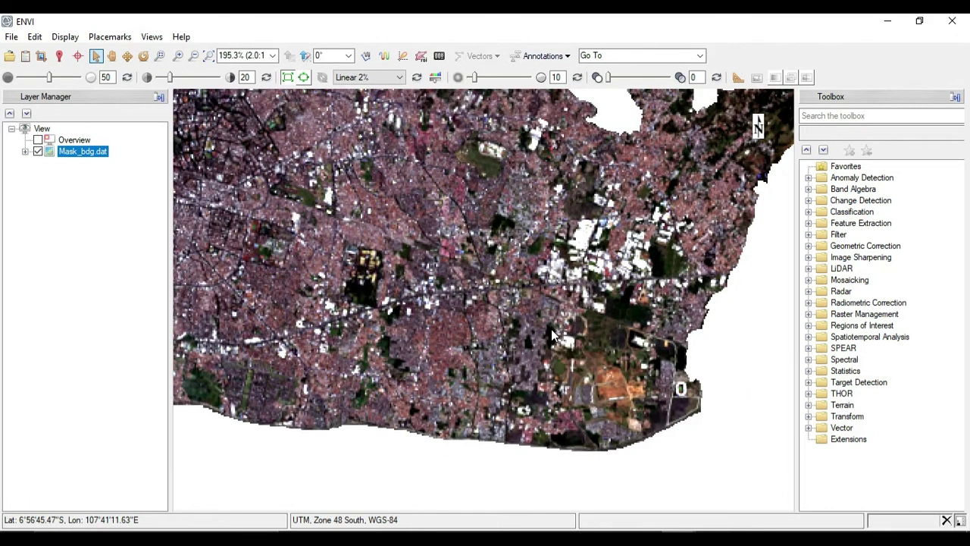
left_click_drag(644, 367, 711, 398)
scroll(523, 323, "down", 2)
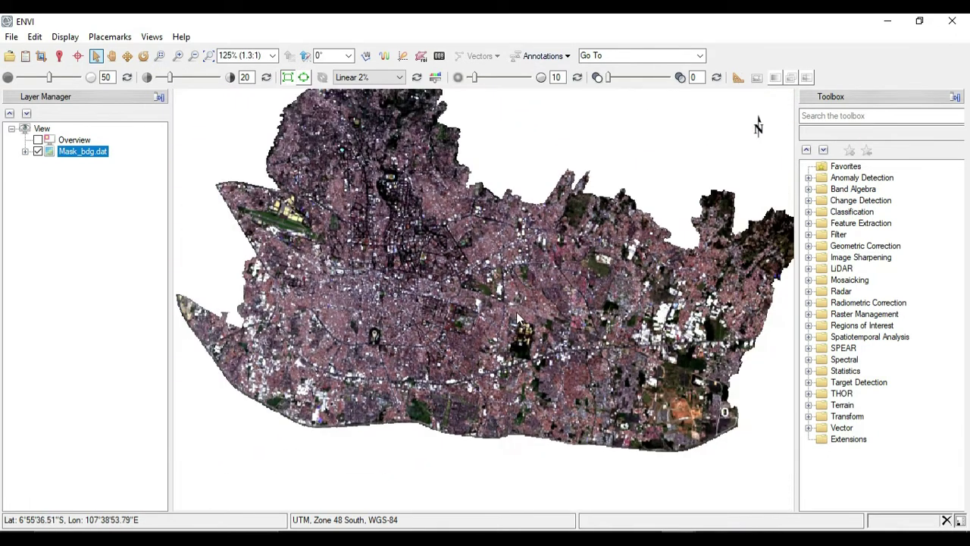
left_click_drag(507, 299, 504, 351)
scroll(504, 351, "down", 1)
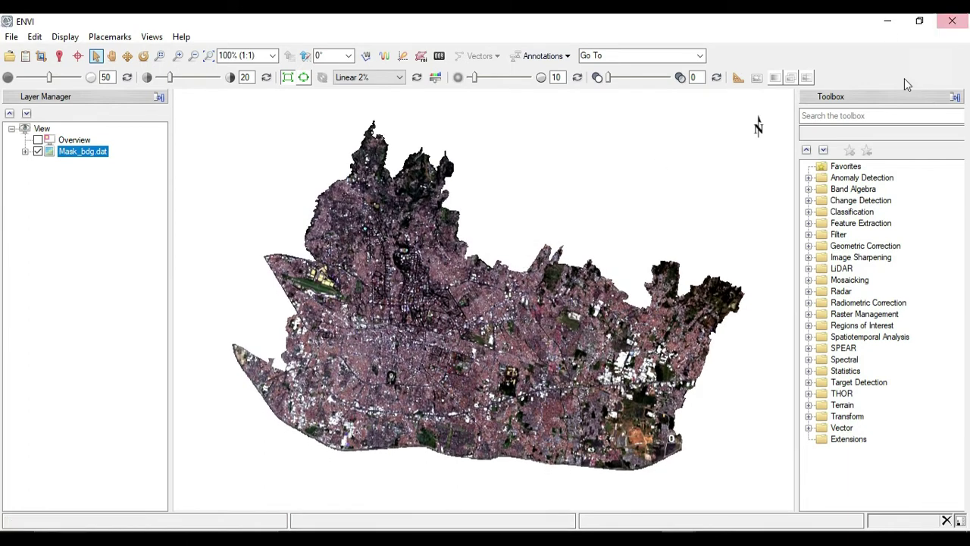
- Find the Classification Workflow in the toolbox and start it with Mask_bdg.dat as the input raster
left_click(872, 120)
type("c")
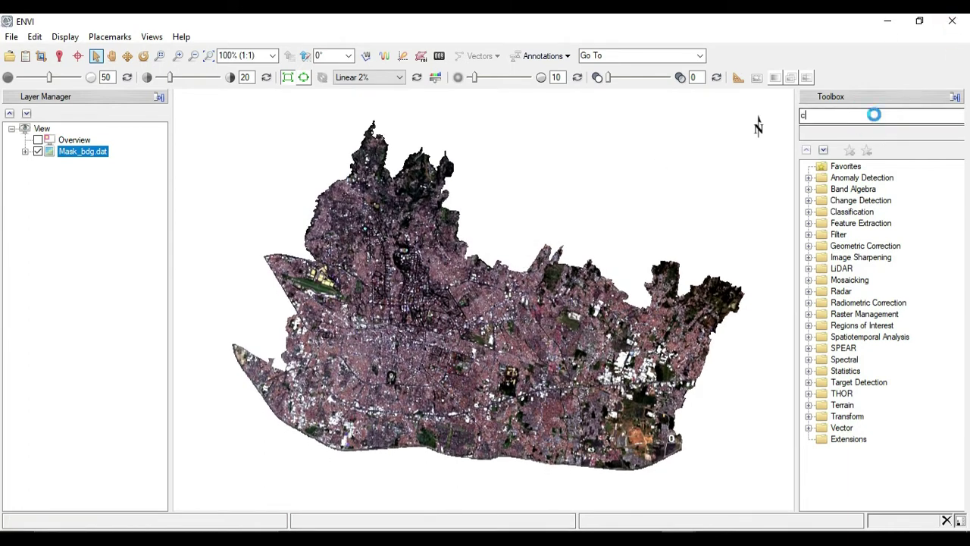
type("las")
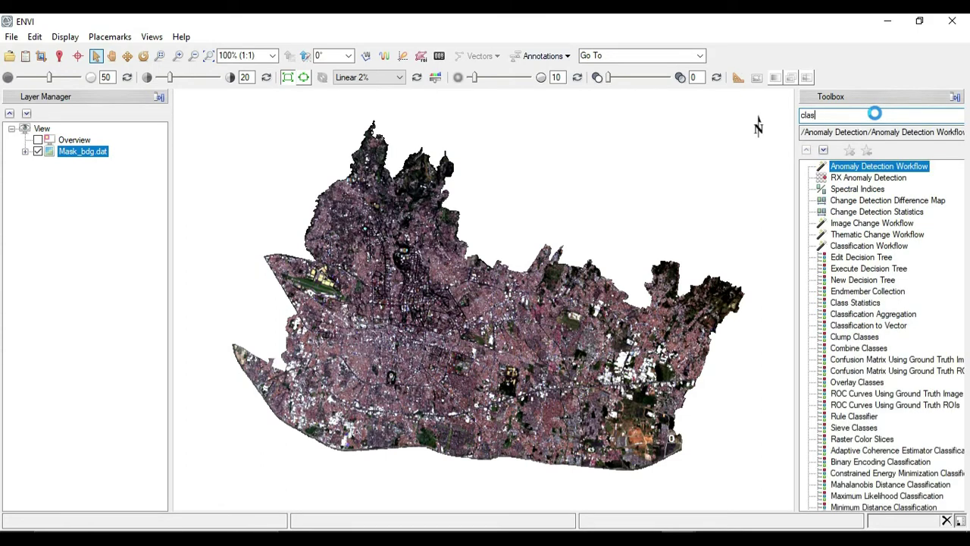
type("sifi")
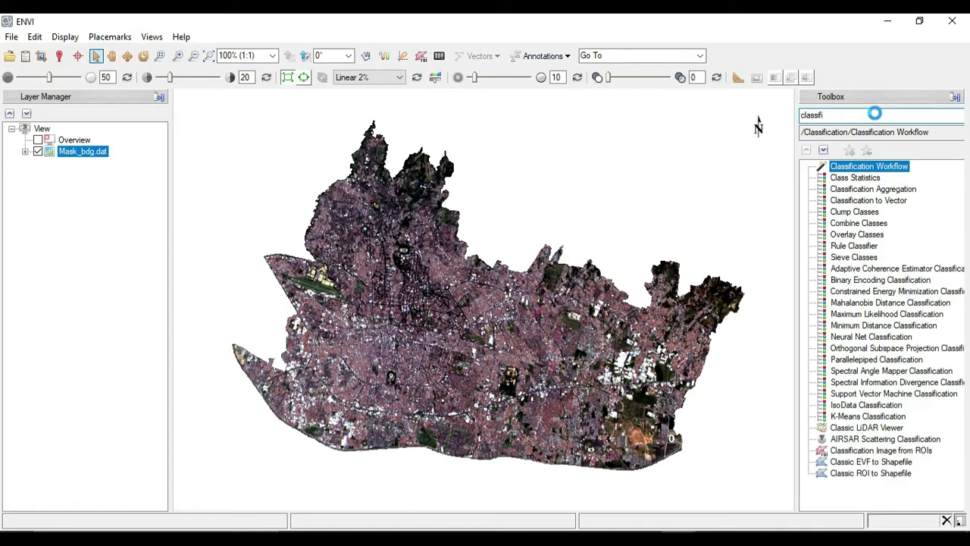
type("c")
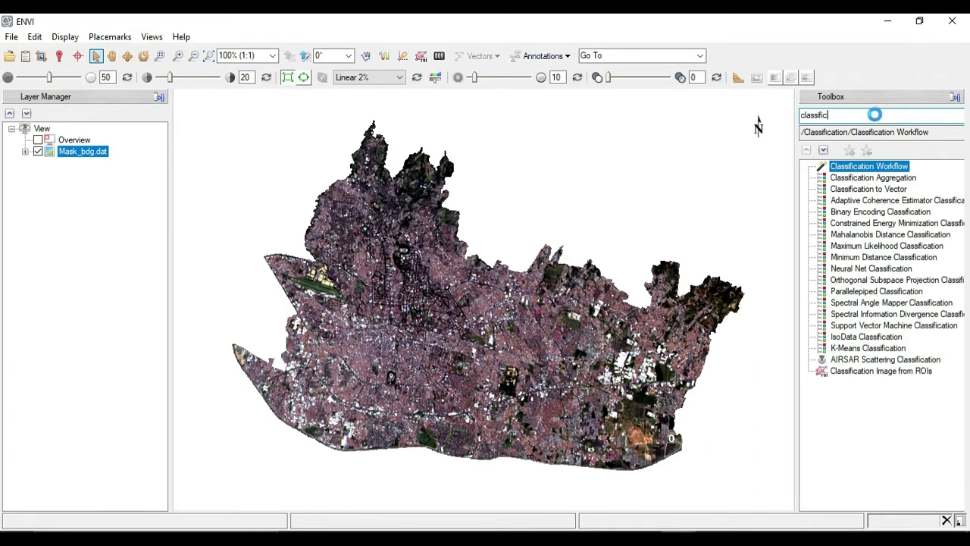
double_click(904, 168)
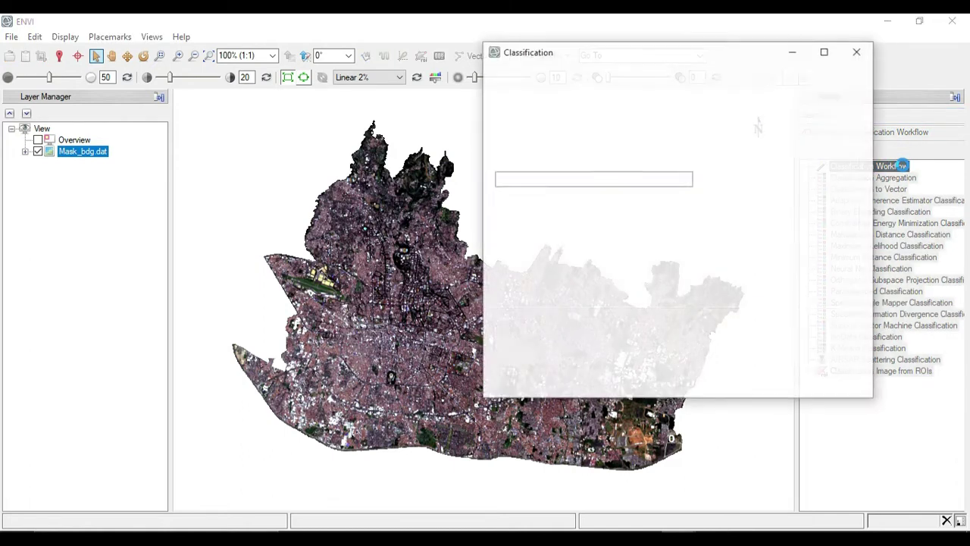
left_click_drag(618, 58, 487, 104)
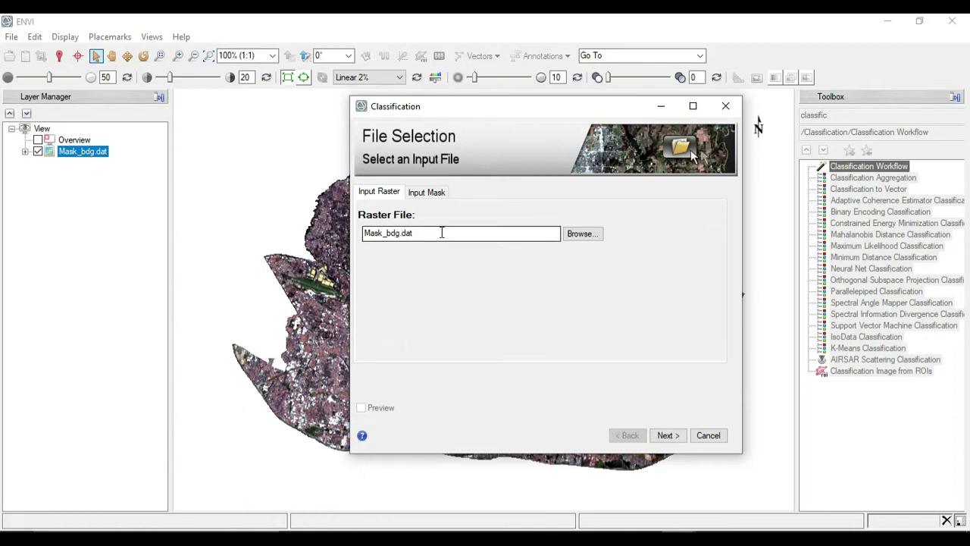
left_click(674, 438)
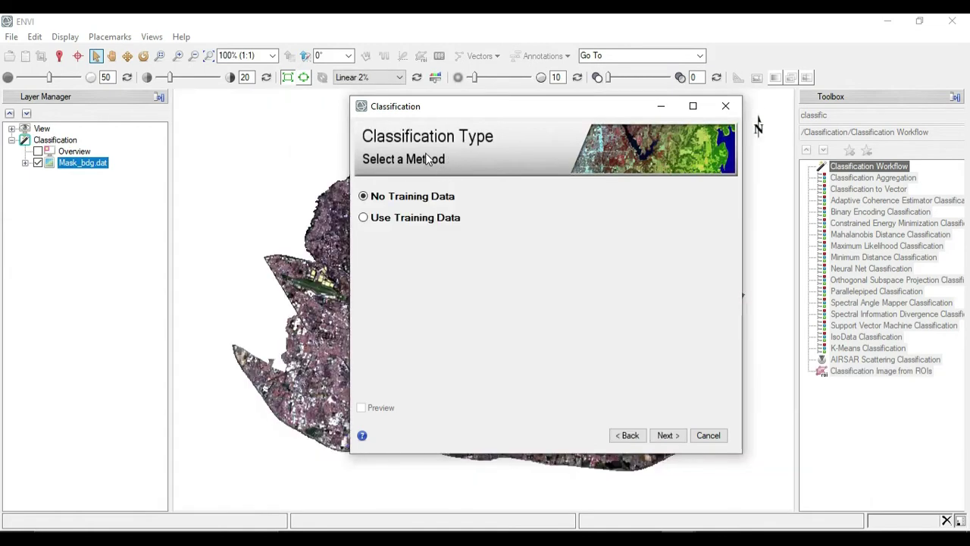
- Set the classification to use training data, with Maximum Likelihood as the algorithm
left_click(364, 218)
left_click(667, 438)
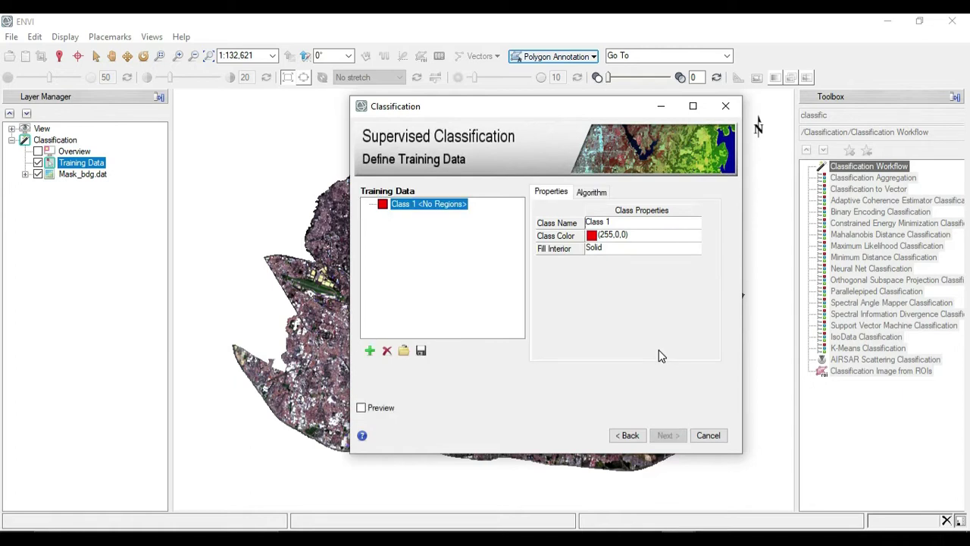
left_click(606, 198)
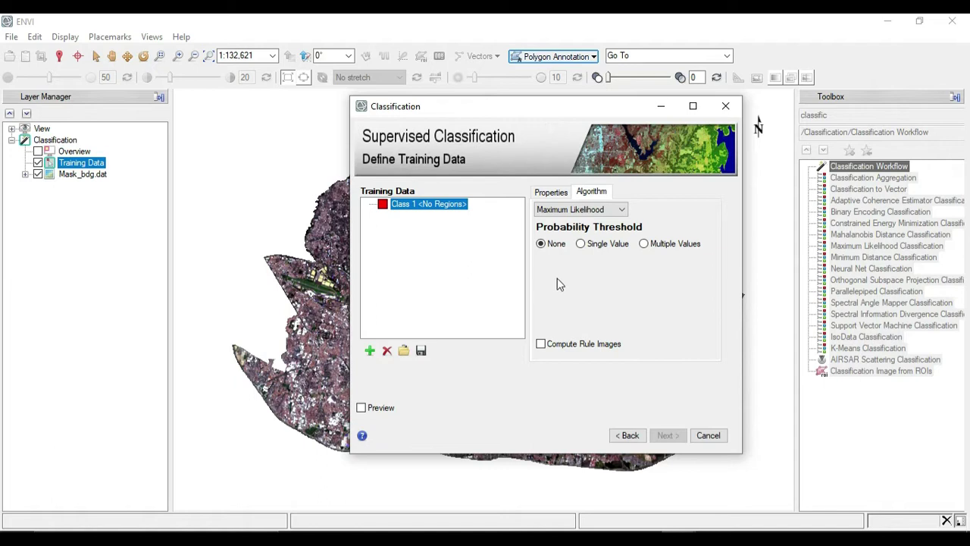
left_click(621, 210)
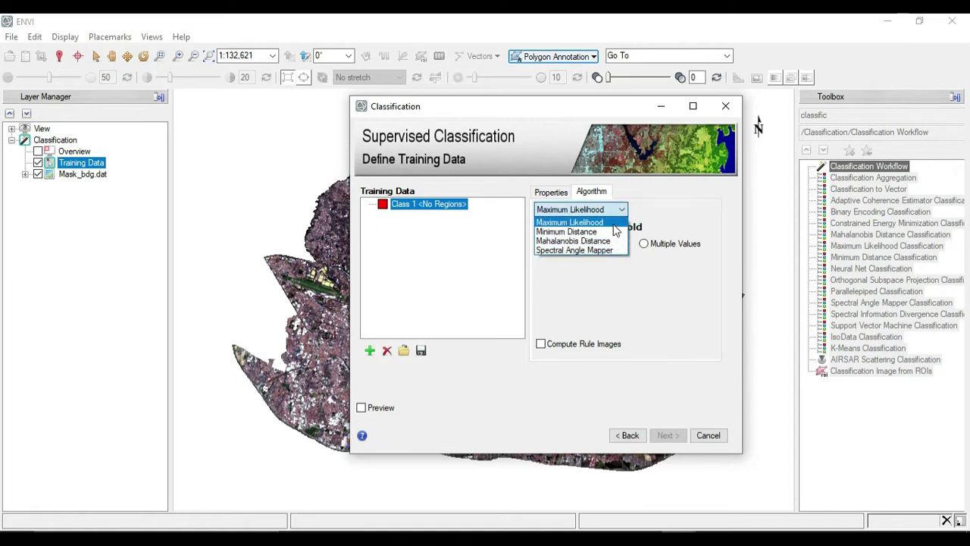
left_click(576, 222)
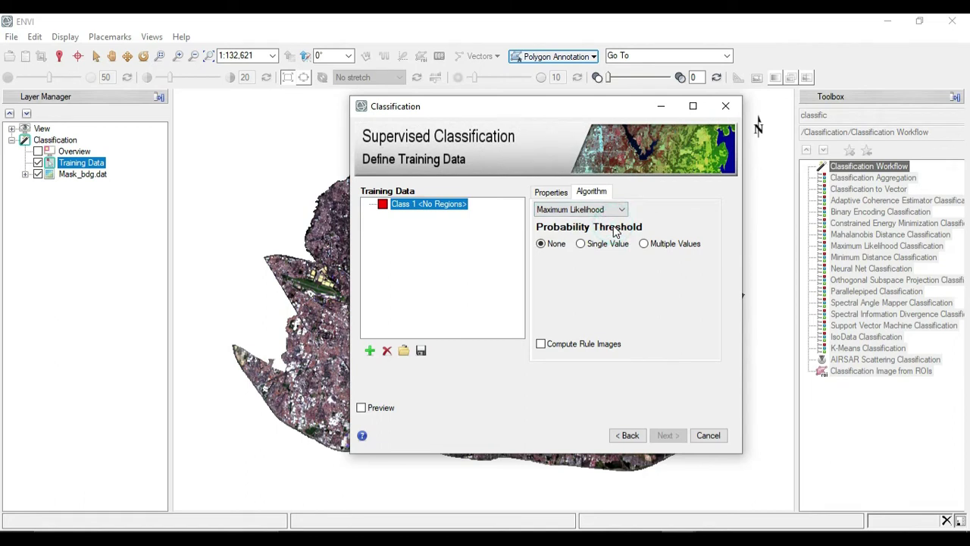
- Name the first training class Bangunan
left_click(555, 193)
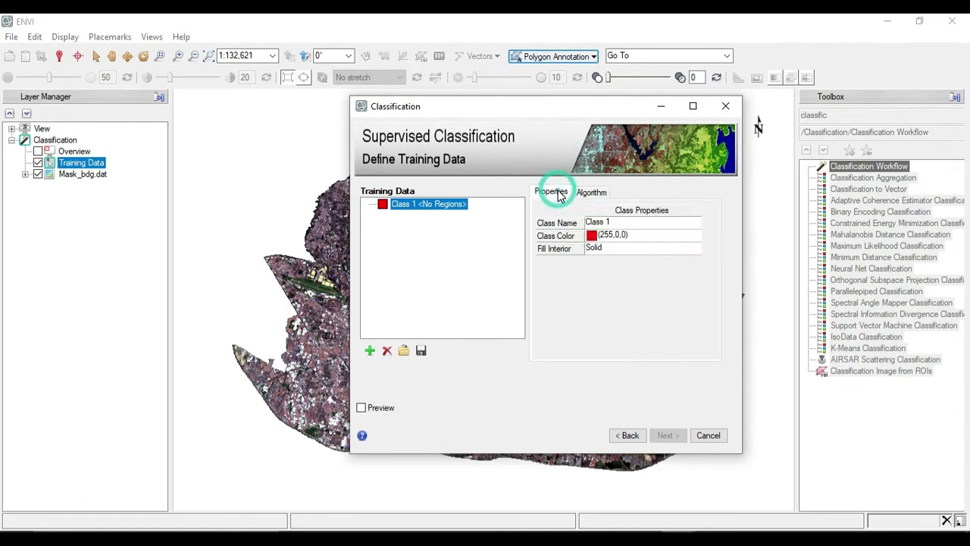
left_click(618, 224)
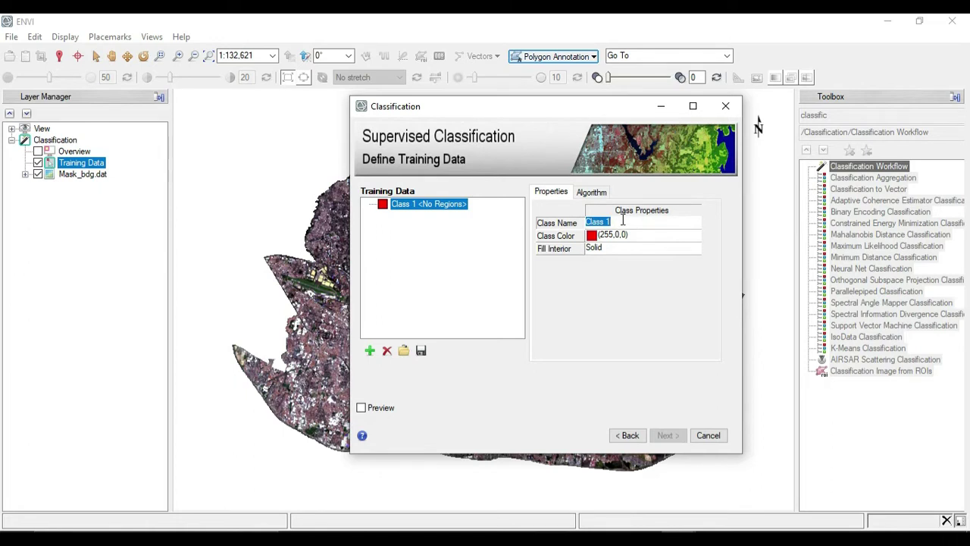
type("aangunan")
left_click_drag(455, 114, 647, 103)
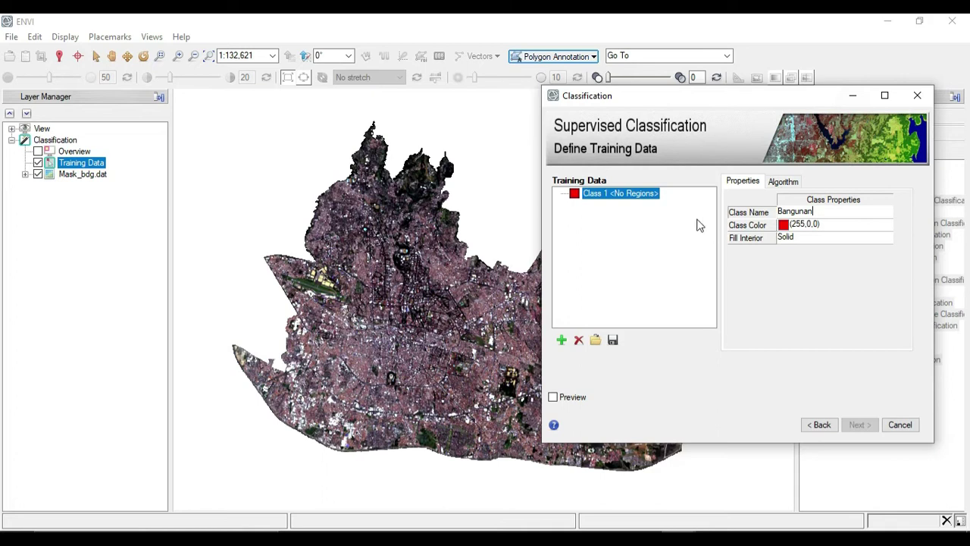
key("Return")
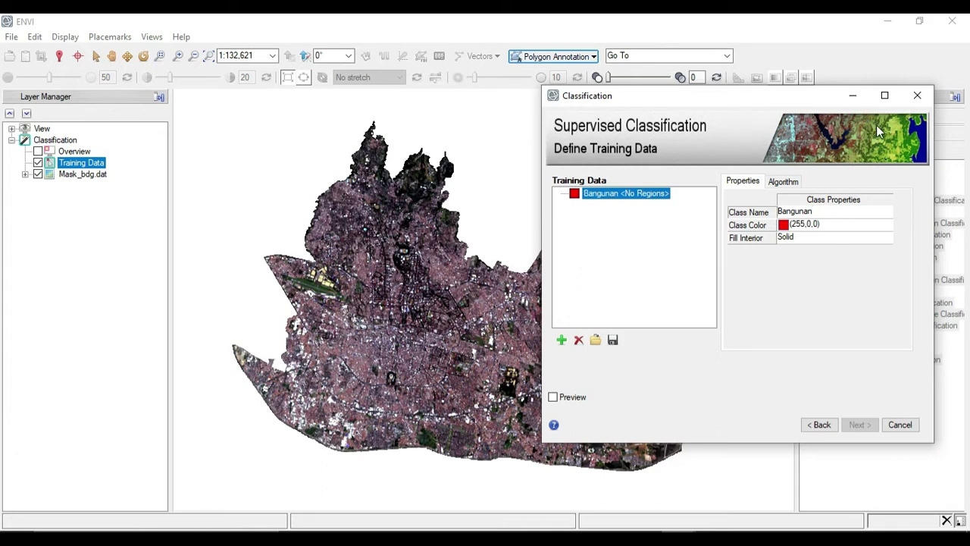
- Examine the eastern and northeastern parts of the masked image for built-up areas suitable as training samples
left_click(854, 95)
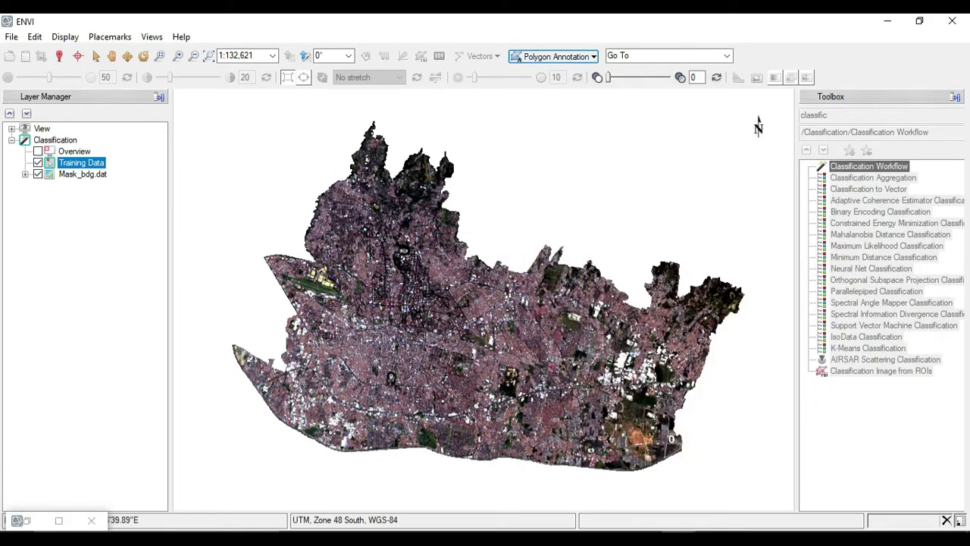
scroll(680, 416, "up", 2)
scroll(508, 341, "up", 1)
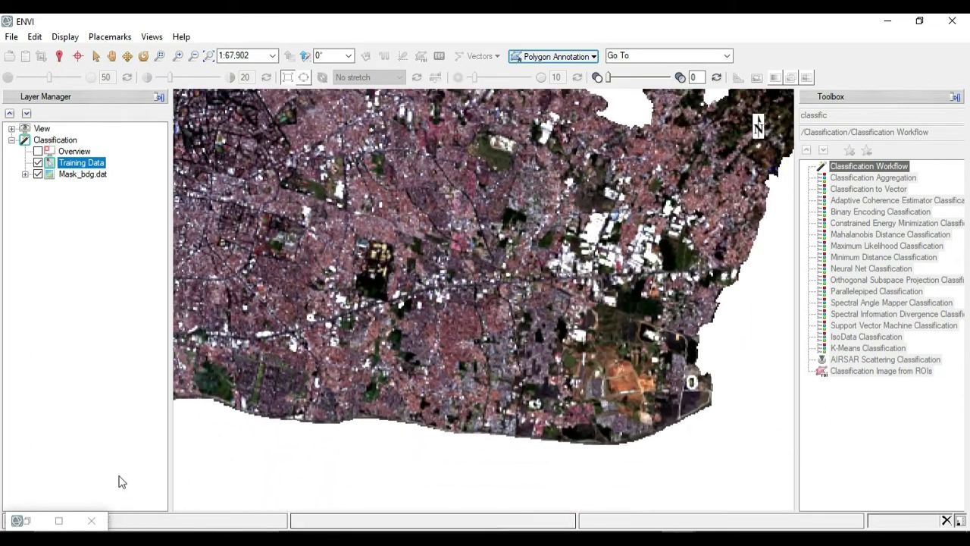
left_click(58, 520)
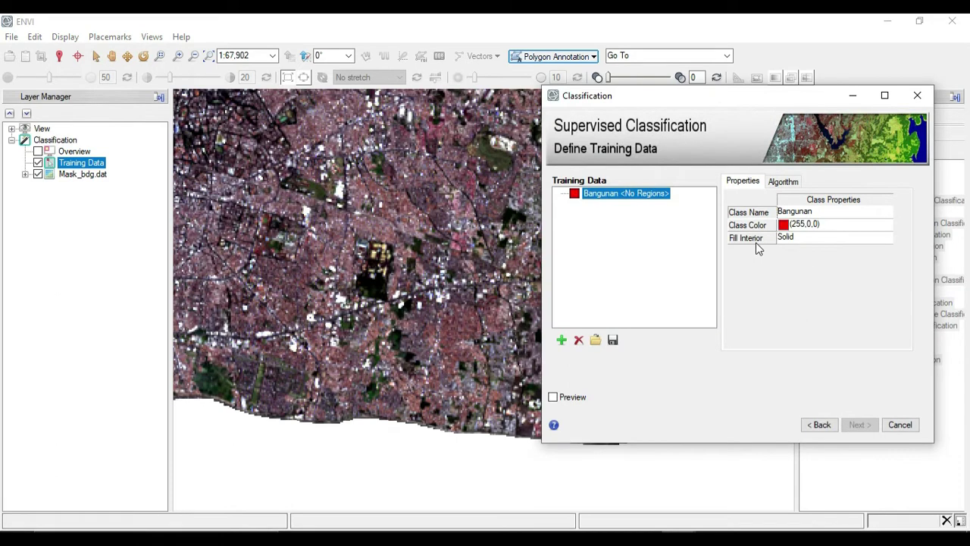
left_click(854, 96)
scroll(464, 231, "up", 1)
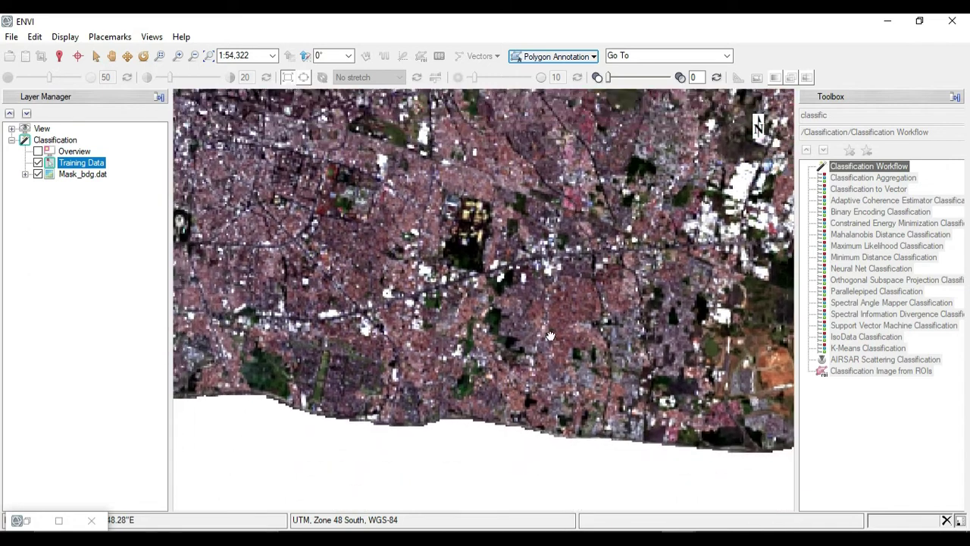
left_click_drag(644, 91, 432, 278)
scroll(621, 268, "up", 4)
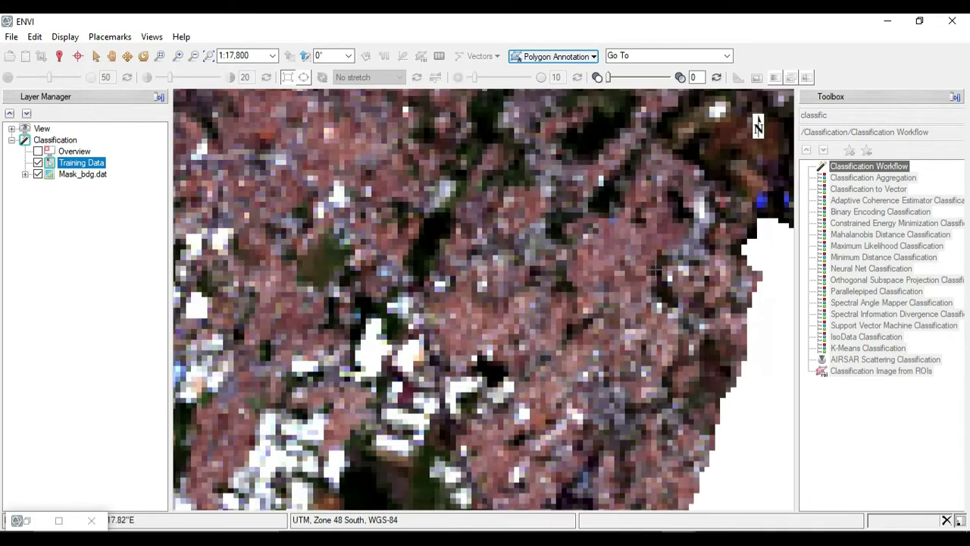
left_click_drag(621, 266, 601, 258)
scroll(597, 258, "down", 1)
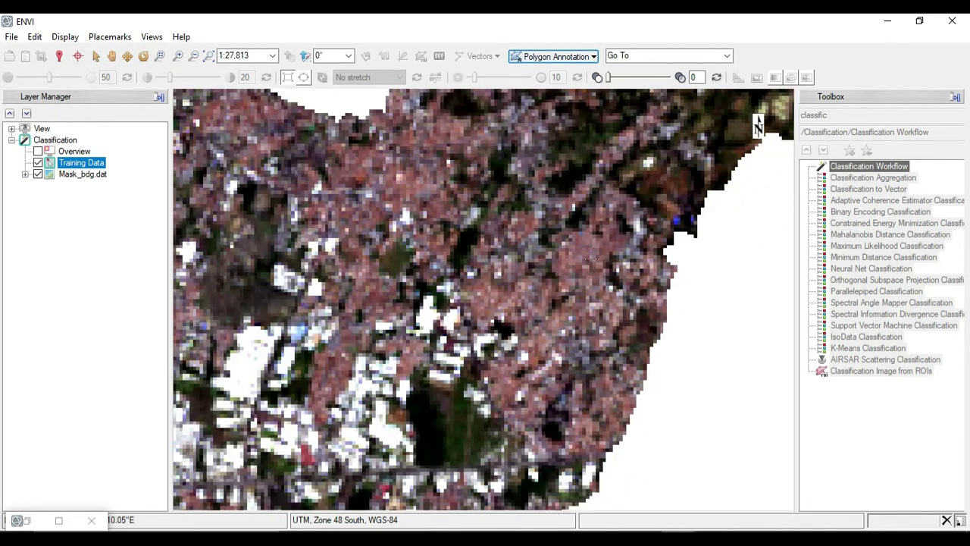
scroll(570, 261, "down", 1)
left_click_drag(548, 275, 515, 326)
scroll(440, 306, "down", 2)
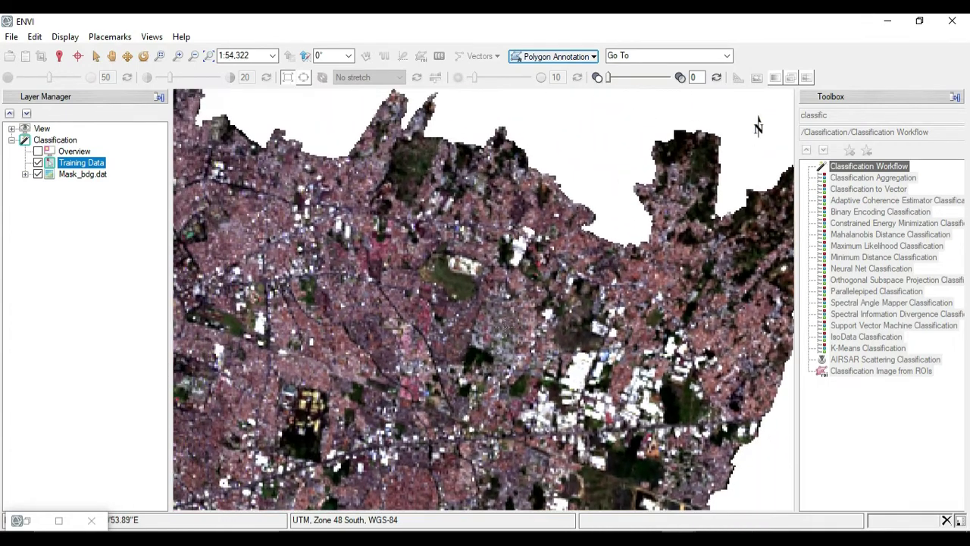
left_click_drag(449, 303, 469, 373)
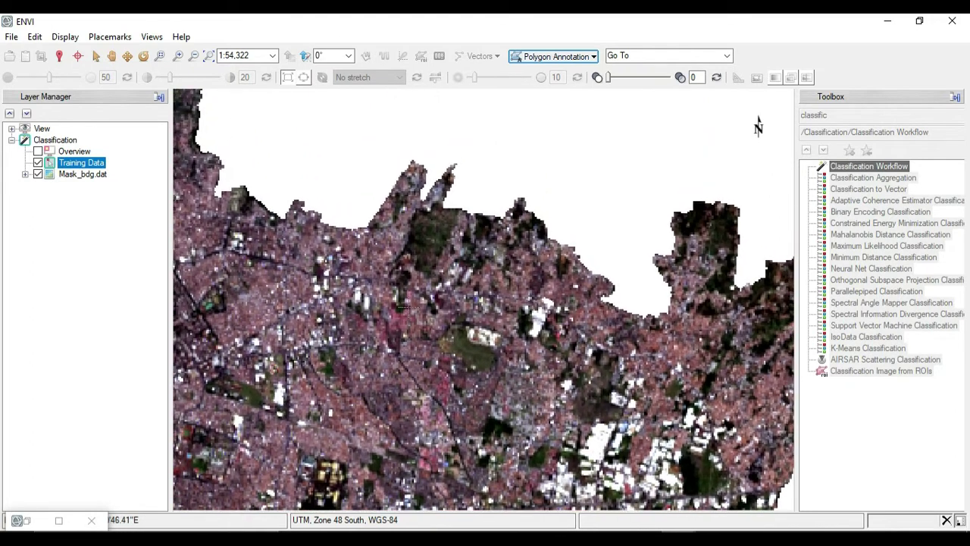
left_click_drag(525, 406, 509, 220)
- Draw a seven-vertex Bangunan training polygon over the reddish built-up block in the southeastern part of the city
scroll(423, 384, "up", 4)
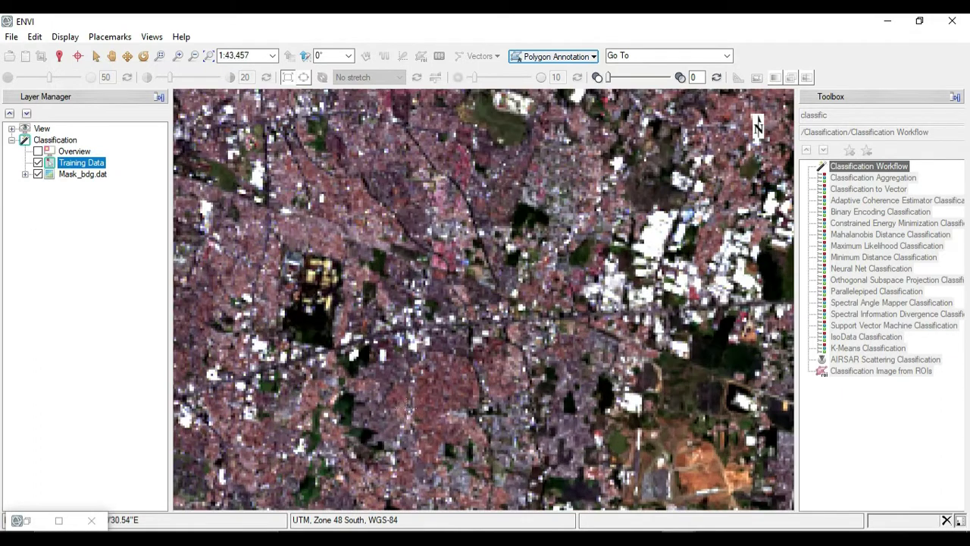
scroll(481, 356, "up", 2)
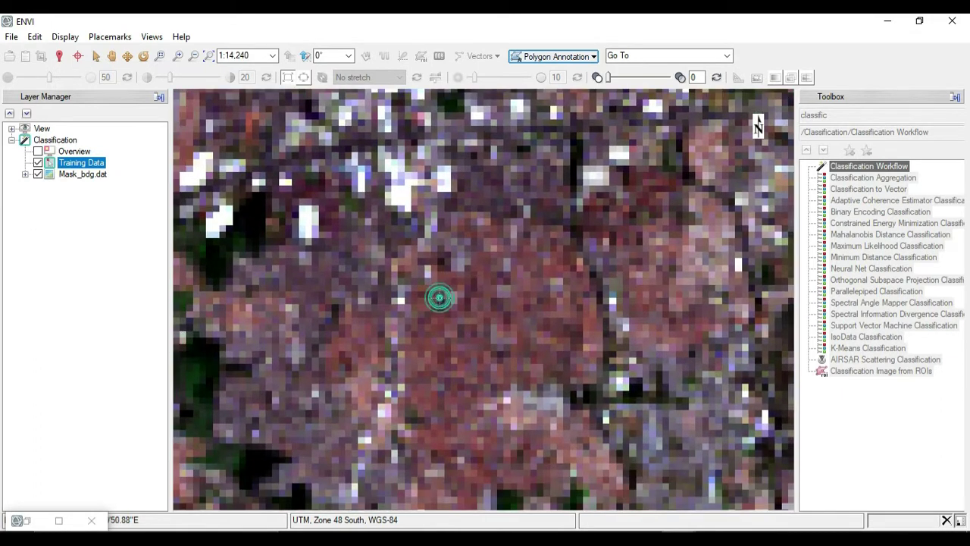
left_click(520, 278)
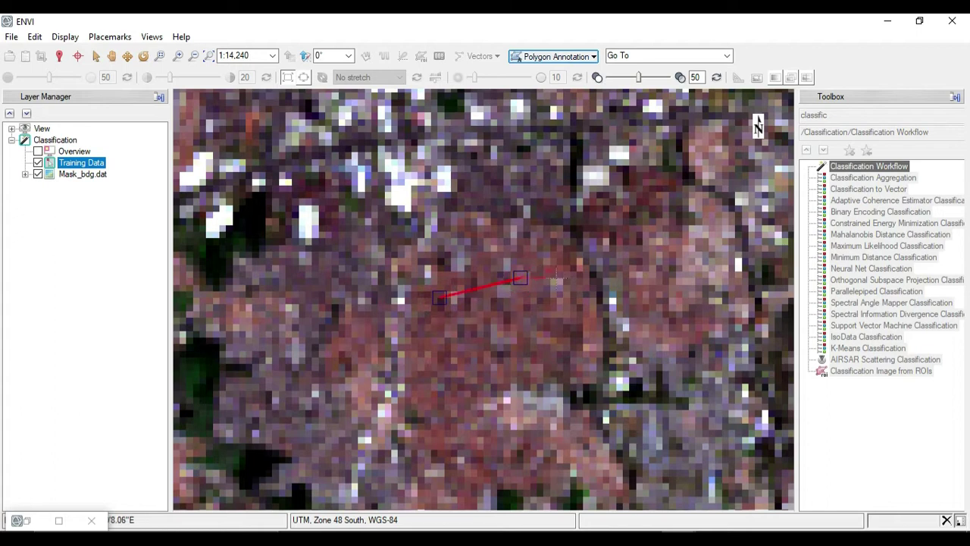
left_click(560, 284)
left_click(583, 324)
left_click(557, 367)
left_click(465, 392)
left_click(440, 375)
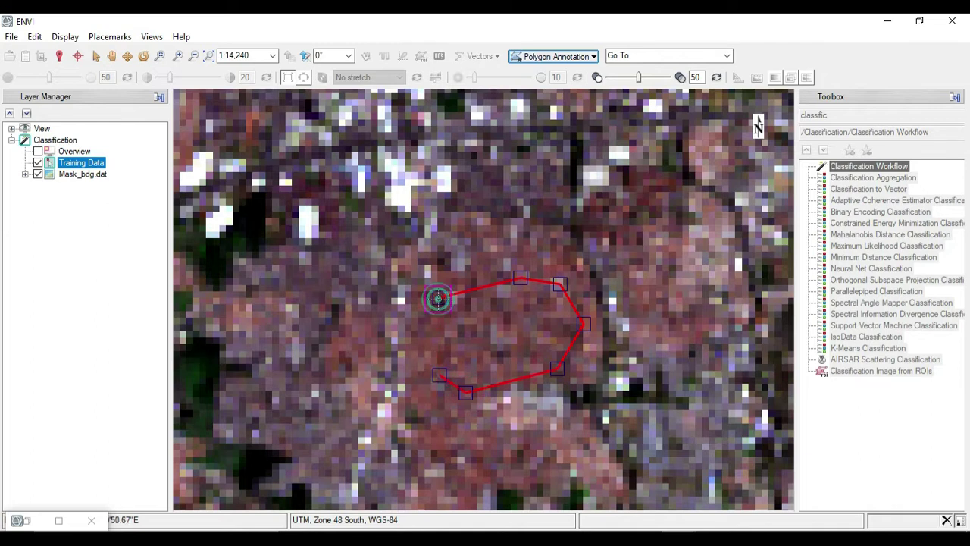
double_click(439, 298)
- Draw a second Bangunan training polygon over the built-up block east of the dark city-centre streets, near the northern boundary
scroll(458, 333, "down", 2)
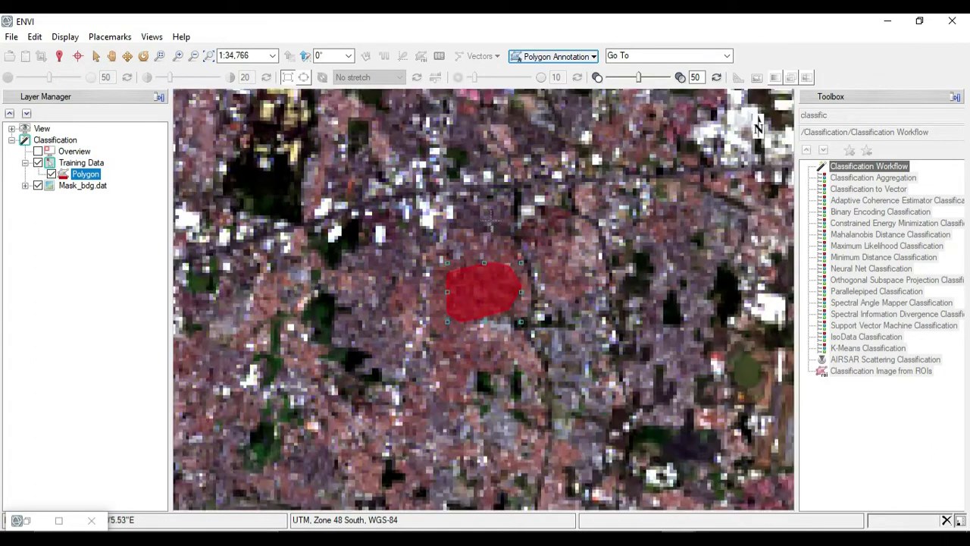
left_click_drag(523, 266, 541, 492)
scroll(549, 434, "down", 1)
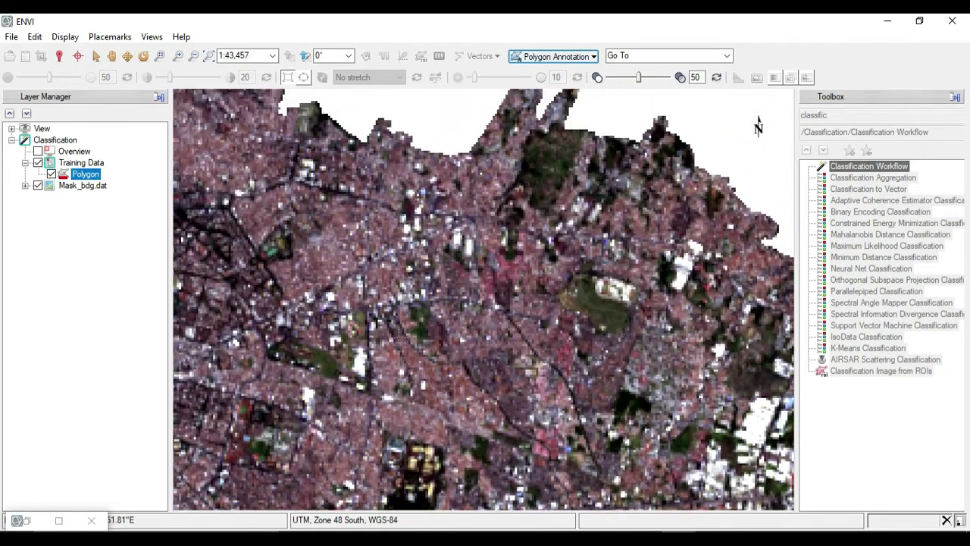
left_click_drag(515, 367, 704, 453)
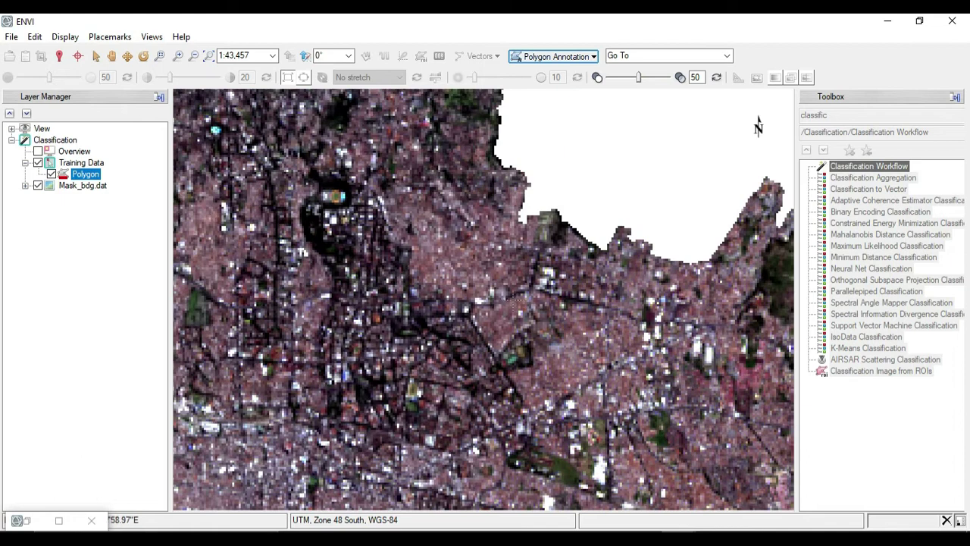
scroll(515, 300, "up", 5)
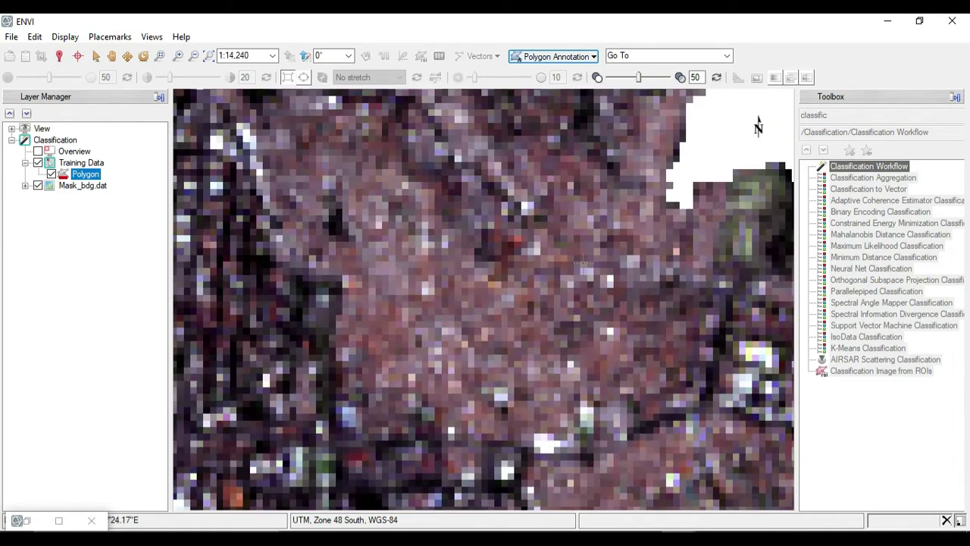
left_click(442, 310)
left_click(592, 257)
left_click(662, 286)
left_click(683, 345)
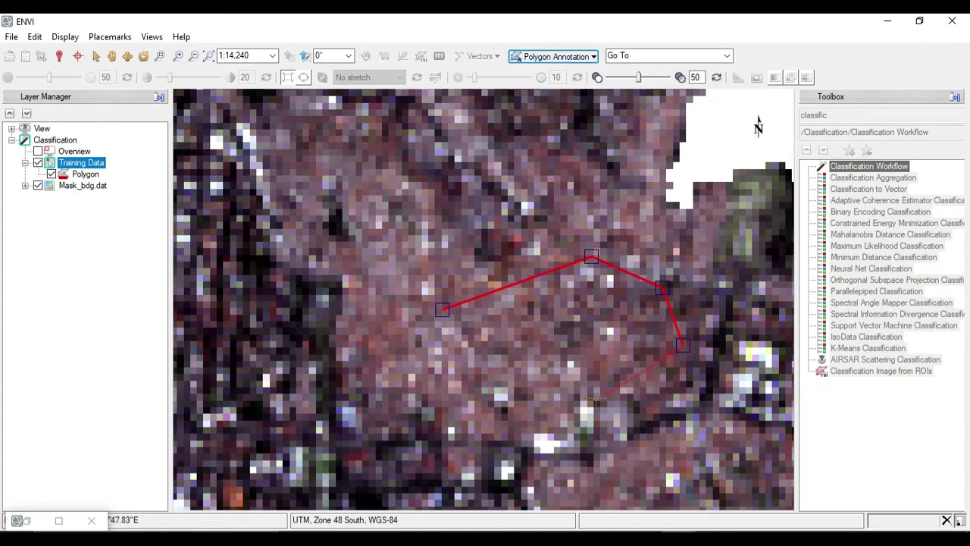
scroll(588, 386, "down", 2)
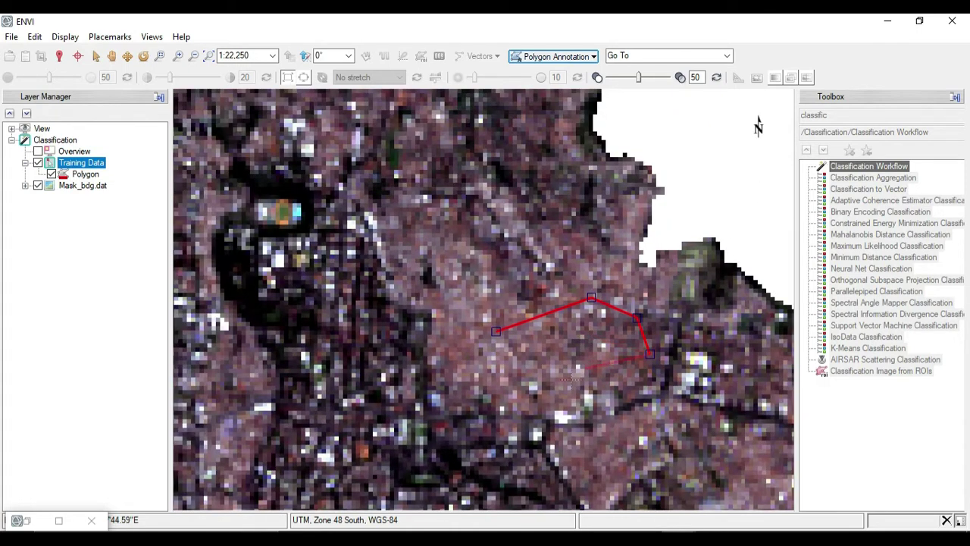
left_click(543, 400)
left_click(493, 377)
double_click(497, 331)
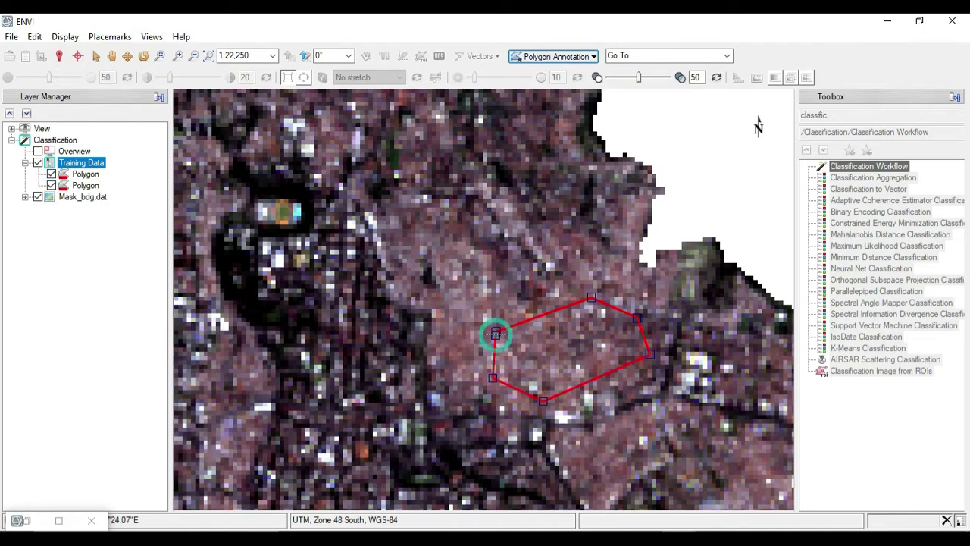
- Draw a five-vertex Bangunan training polygon over the reddish block between the dark curved road and the green patch in the southwestern city
scroll(496, 334, "down", 3)
scroll(497, 334, "down", 2)
left_click_drag(514, 407, 535, 279)
scroll(451, 369, "up", 6)
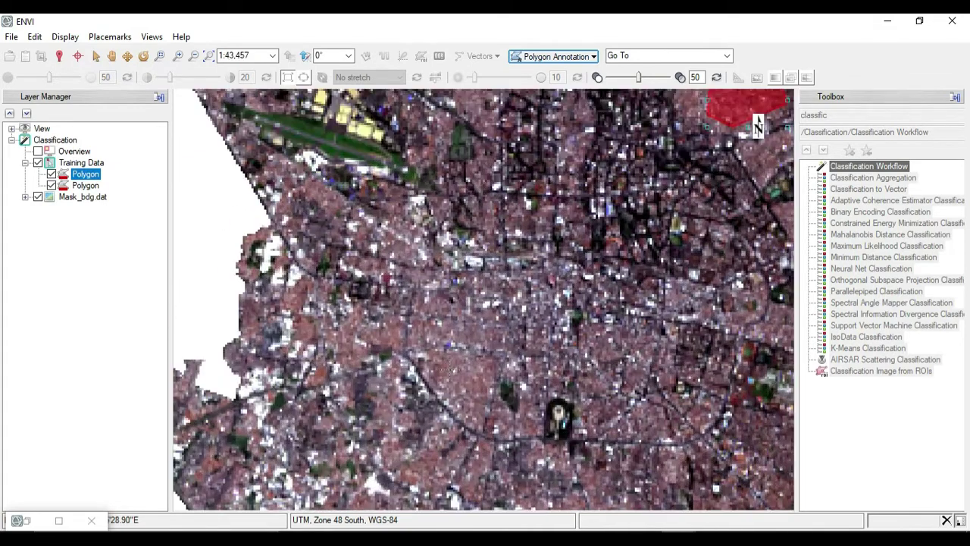
scroll(476, 334, "up", 2)
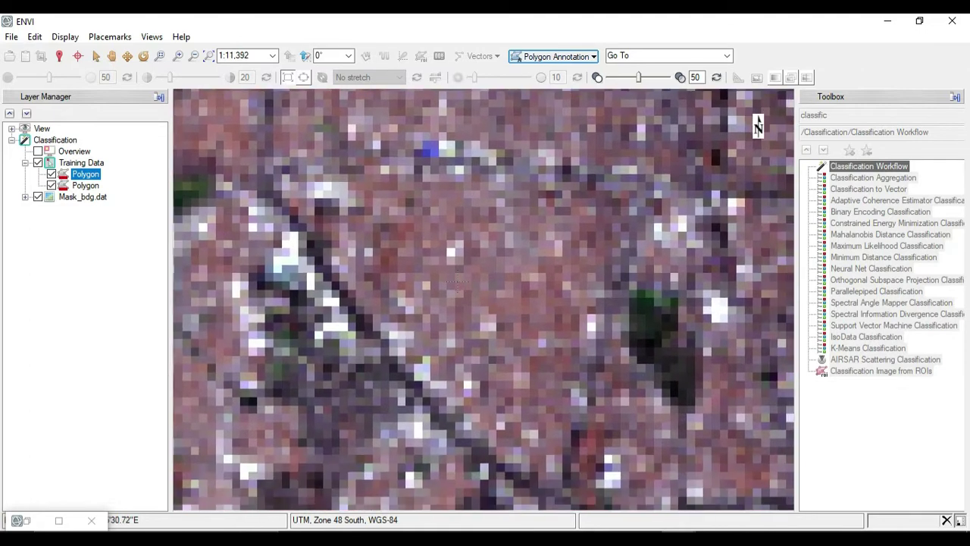
left_click(456, 282)
left_click(526, 242)
left_click(558, 285)
left_click(534, 345)
left_click(497, 372)
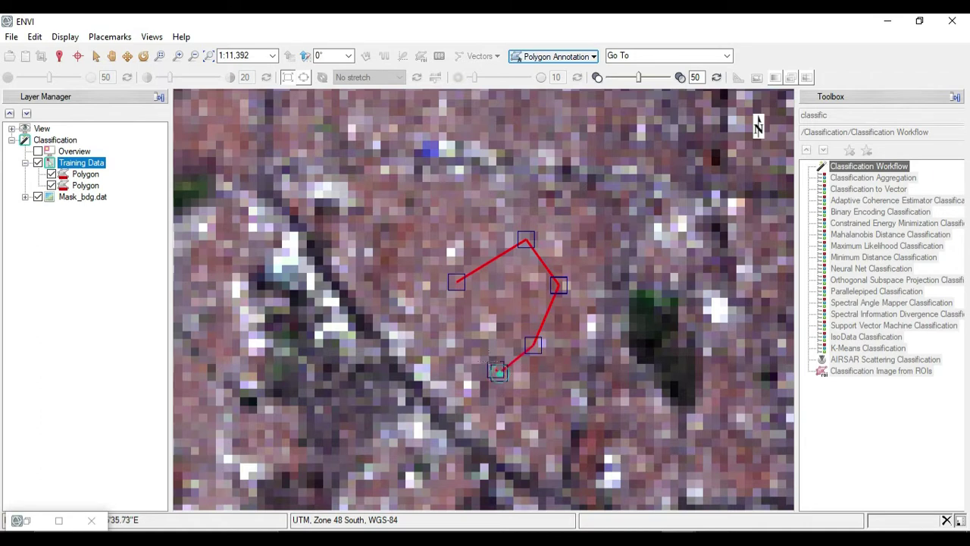
left_click(457, 282)
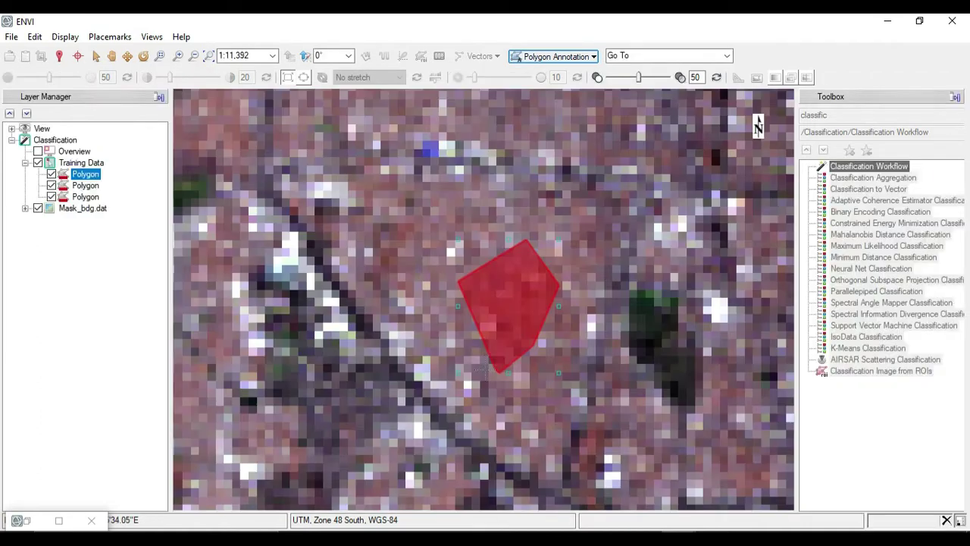
- Draw a four-vertex Bangunan training polygon over the built-up area along the northwestern edge of the masked image
scroll(600, 265, "down", 2)
scroll(436, 305, "down", 3)
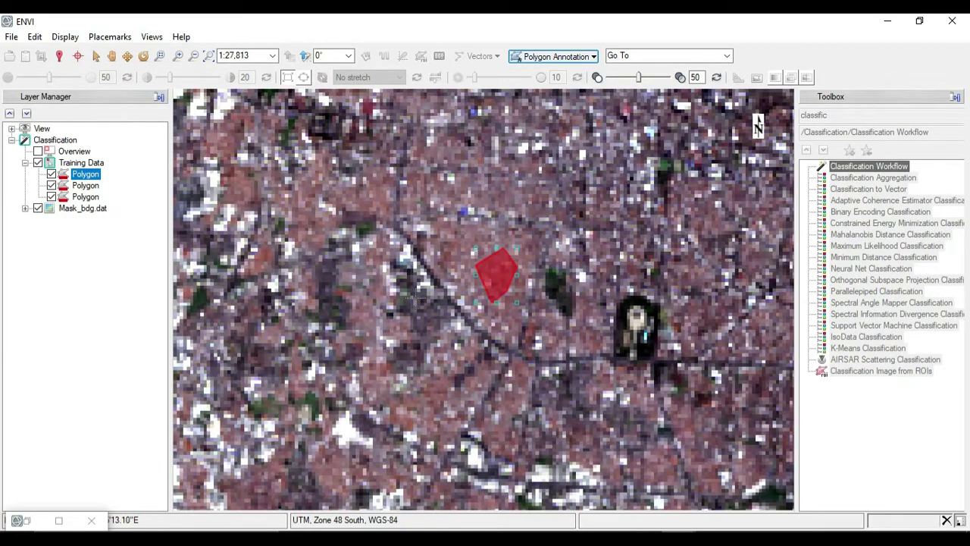
scroll(426, 282, "down", 1)
scroll(449, 241, "down", 2)
scroll(445, 295, "up", 2)
scroll(446, 299, "up", 2)
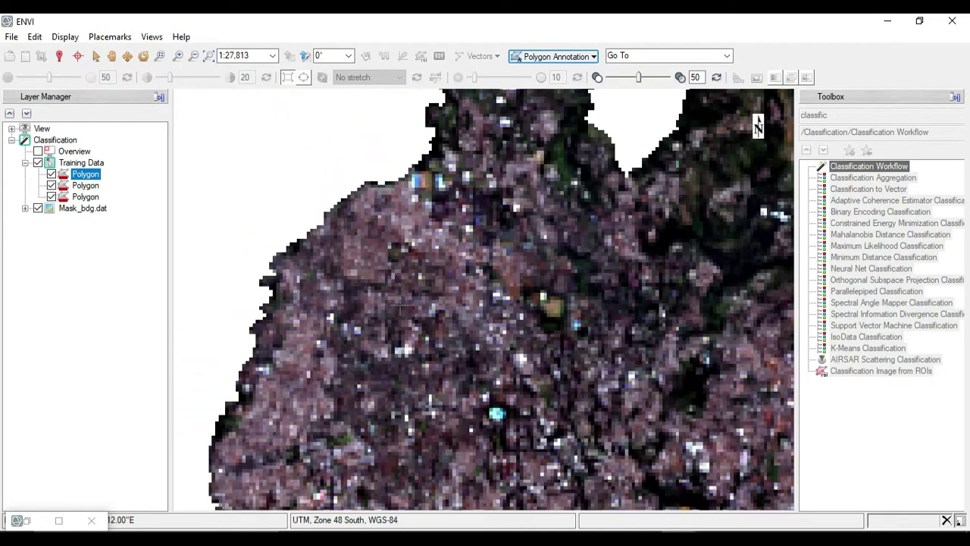
left_click_drag(399, 304, 562, 252)
left_click_drag(465, 337, 523, 272)
scroll(516, 267, "up", 1)
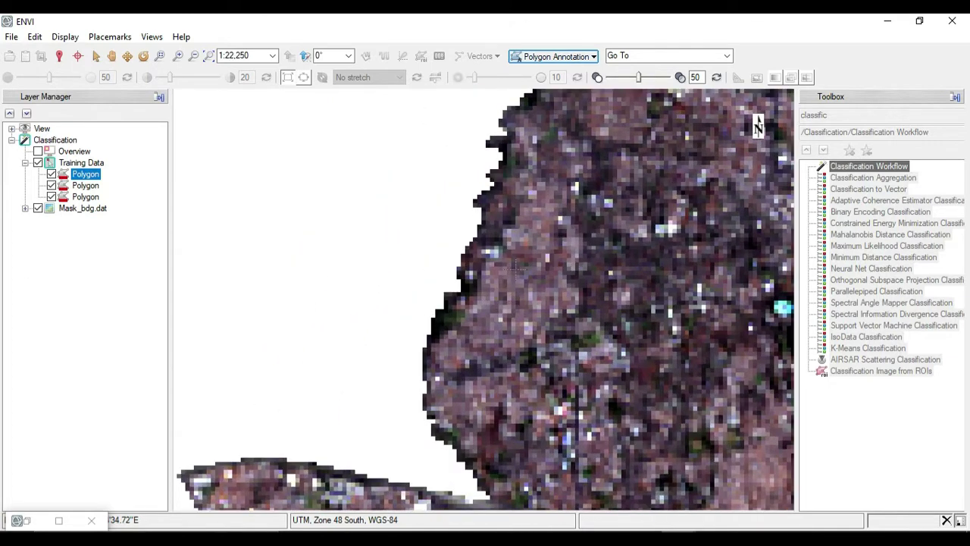
left_click(482, 298)
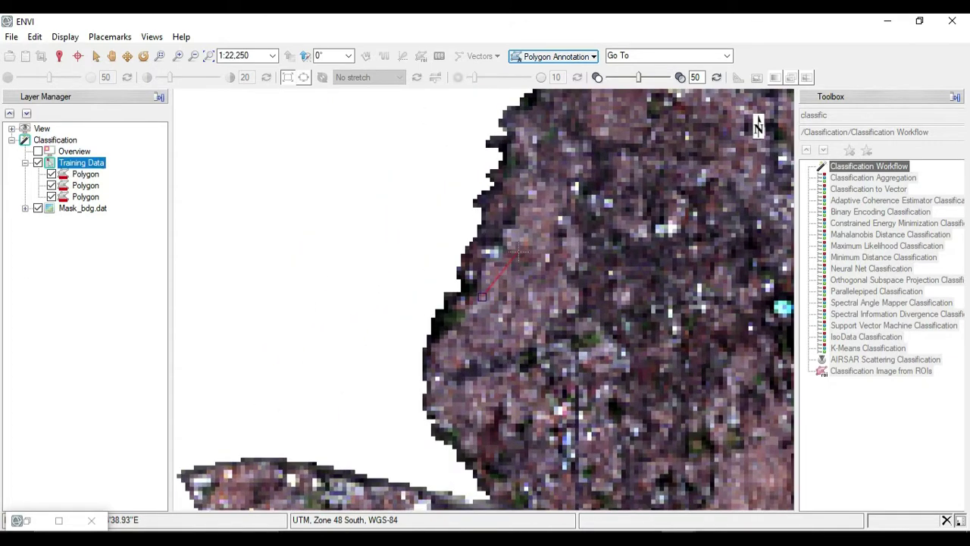
left_click(545, 280)
double_click(503, 338)
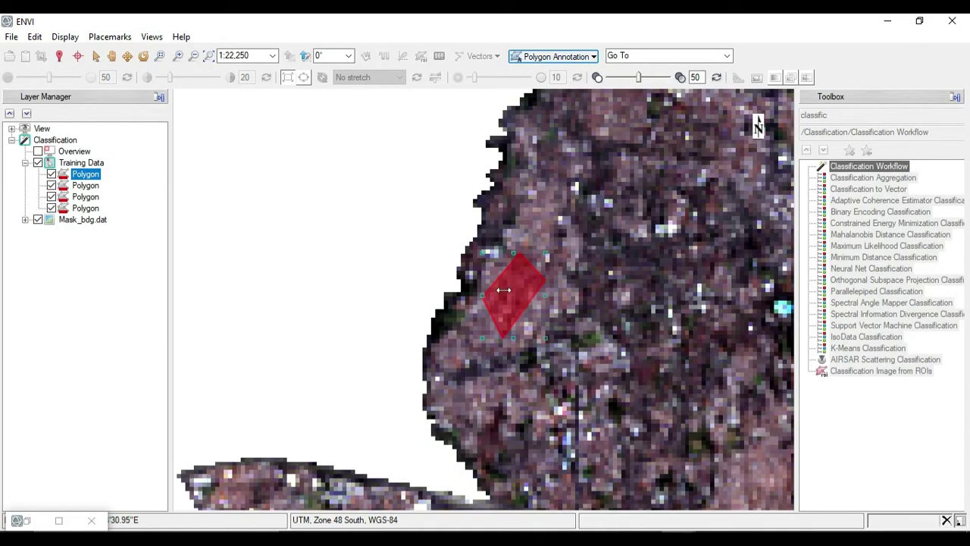
- Examine the built-up area northeast of the airport runway for a suitable Bangunan training sample
scroll(518, 288, "down", 1)
scroll(521, 288, "down", 1)
left_click_drag(521, 289, 383, 280)
left_click_drag(394, 216, 407, 178)
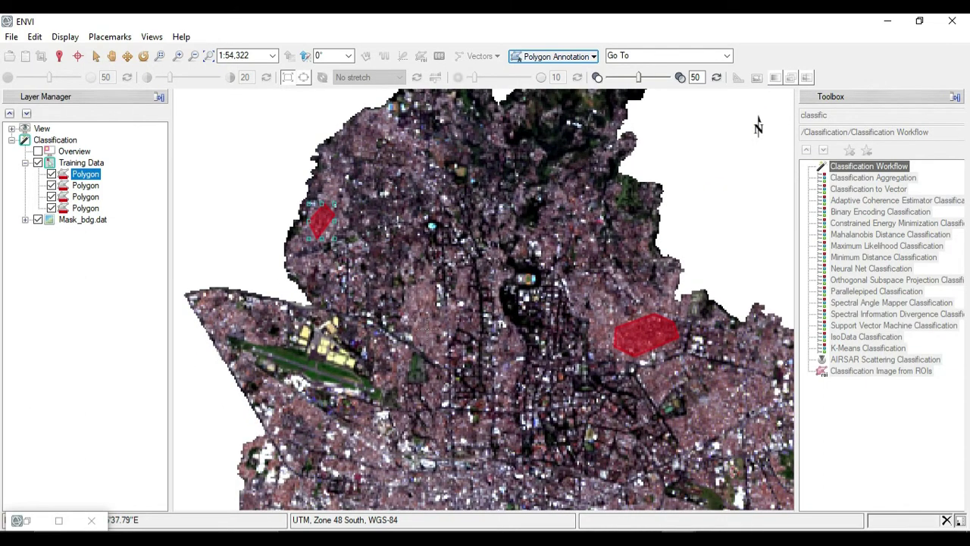
scroll(425, 334, "up", 2)
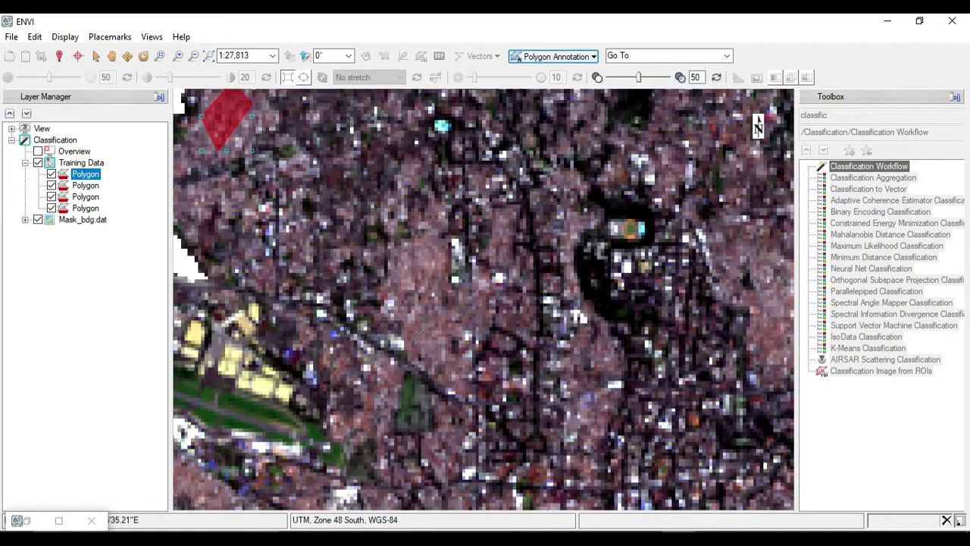
scroll(421, 325, "up", 1)
scroll(421, 326, "down", 3)
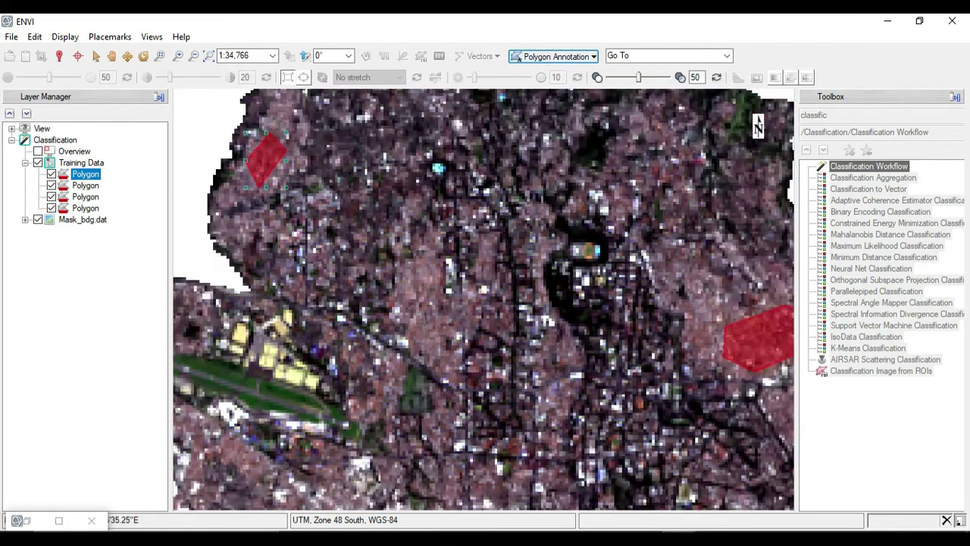
- Draw a four-vertex Bangunan training polygon over the reddish block near the southwestern boundary, just north of the dark green vegetation
left_click_drag(421, 326, 548, 154)
left_click_drag(352, 498, 434, 318)
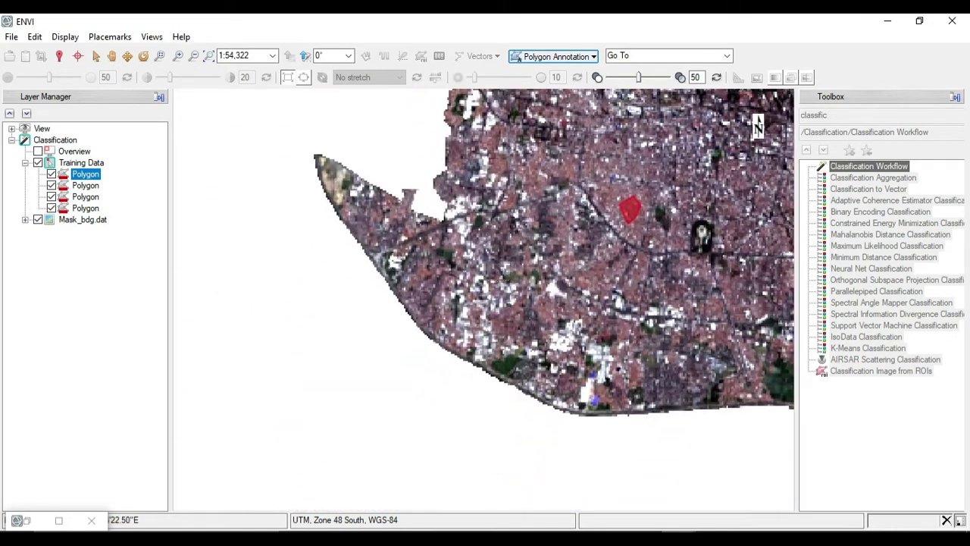
scroll(434, 318, "up", 1)
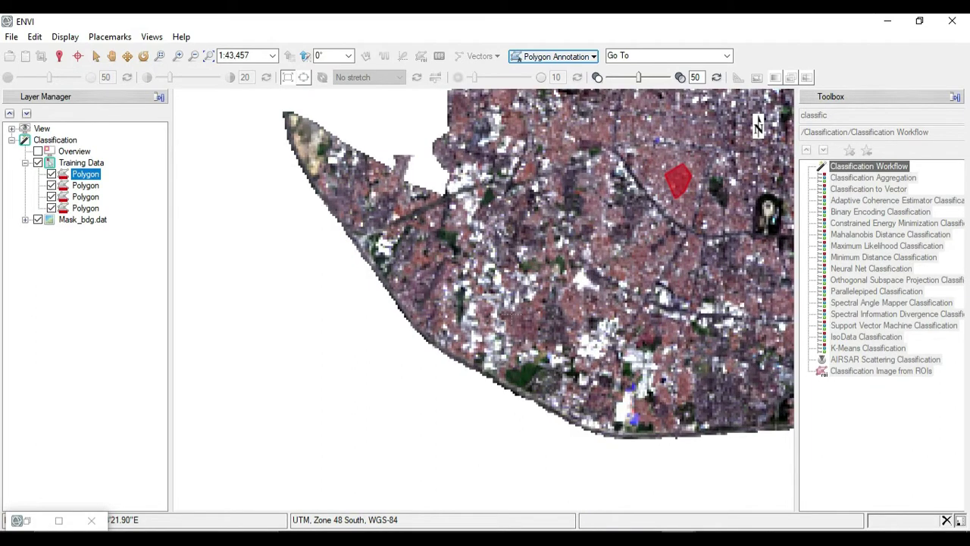
scroll(509, 314, "up", 1)
left_click_drag(526, 329, 493, 367)
scroll(448, 221, "down", 1)
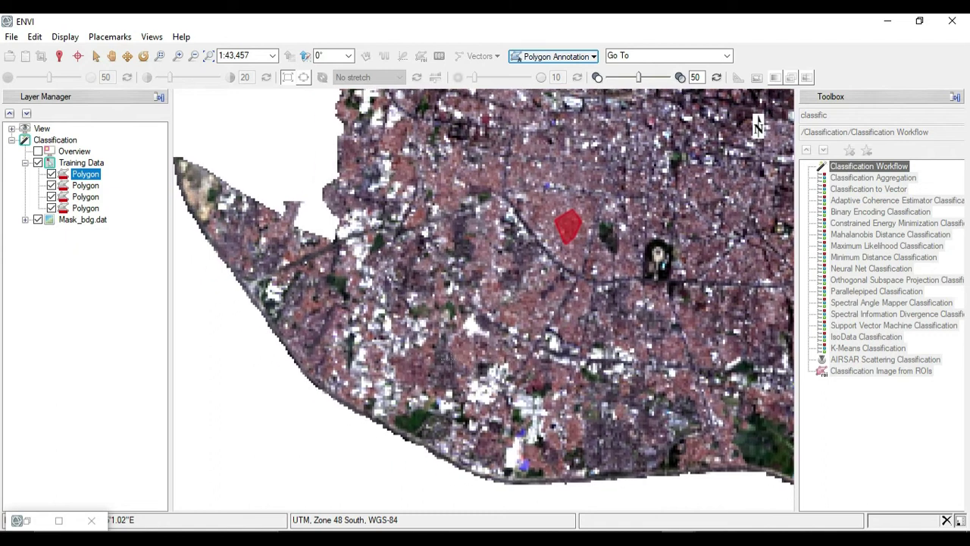
scroll(414, 369, "up", 4)
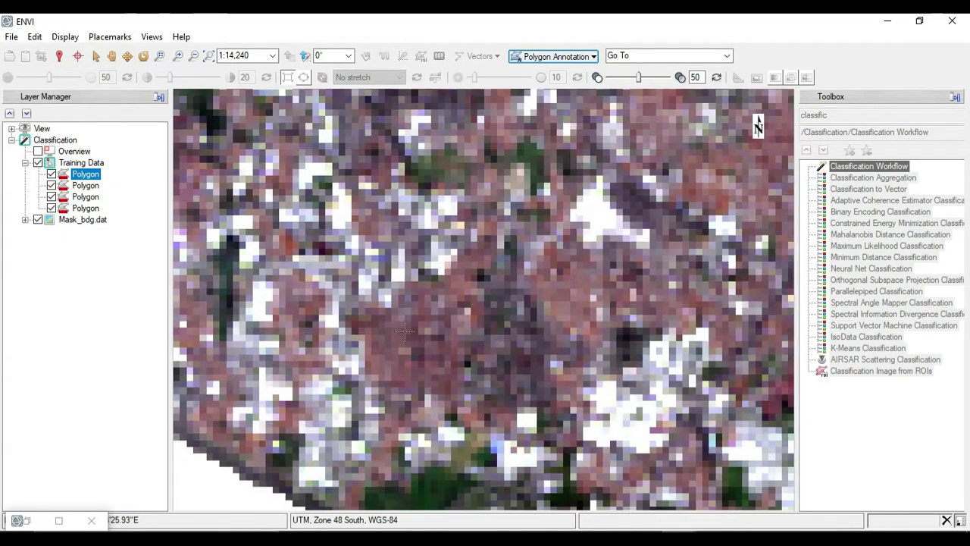
left_click(377, 318)
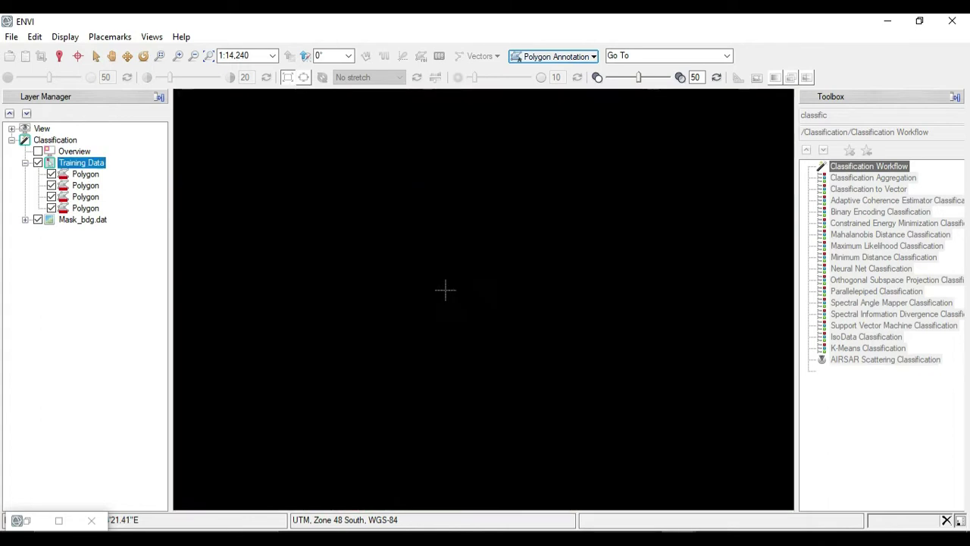
left_click(447, 291)
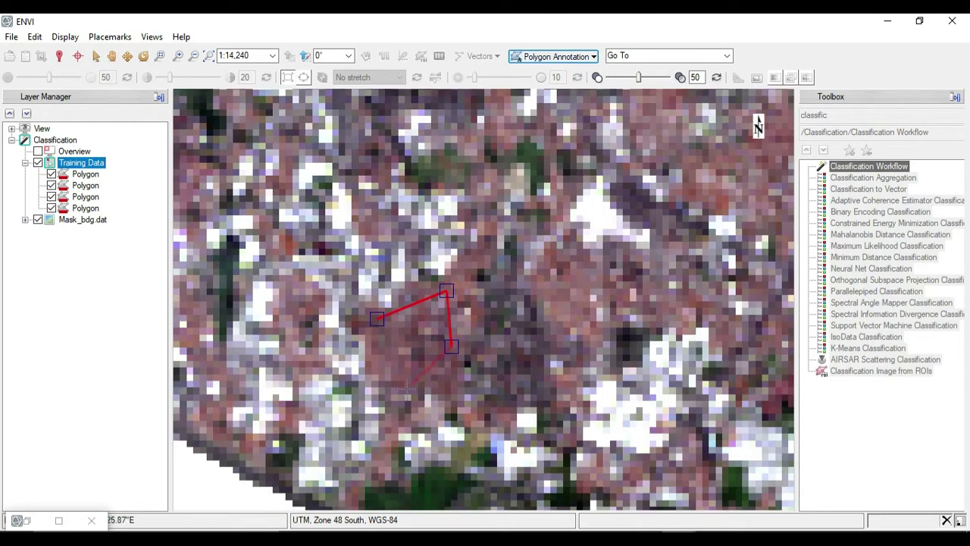
left_click(404, 377)
double_click(376, 319)
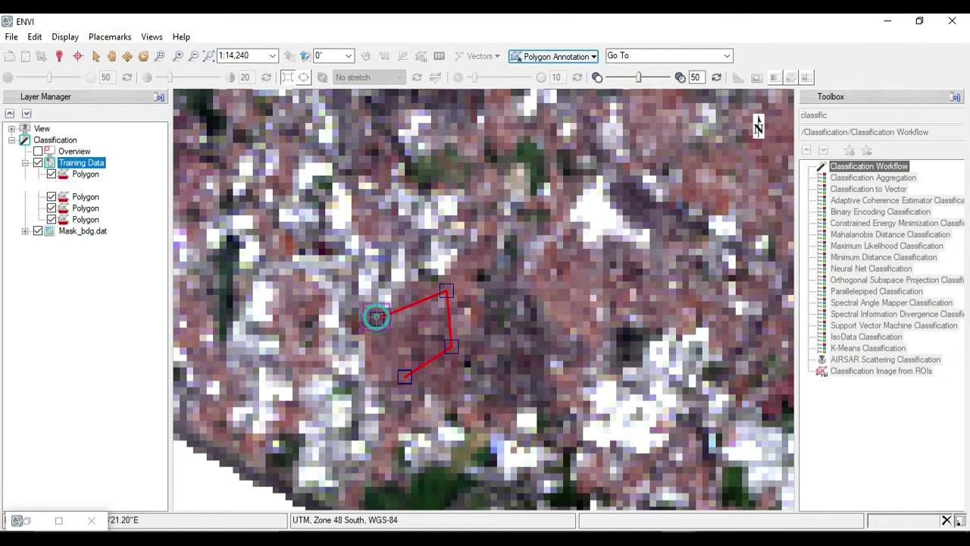
- Examine how the Bangunan polygons are spread over the whole masked image to find areas still lacking samples
scroll(569, 296, "down", 1)
scroll(569, 294, "down", 2)
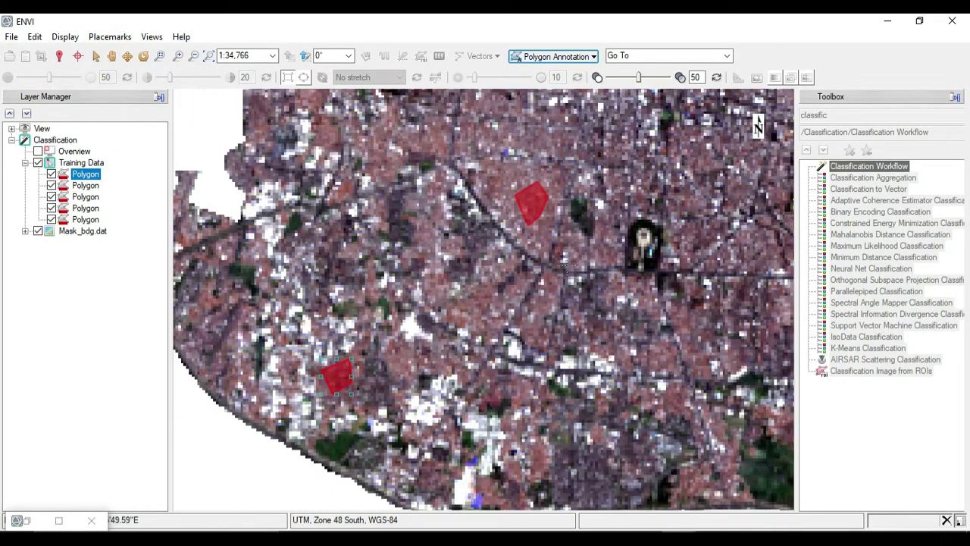
scroll(565, 265, "down", 2)
left_click_drag(500, 288, 415, 443)
scroll(379, 292, "up", 3)
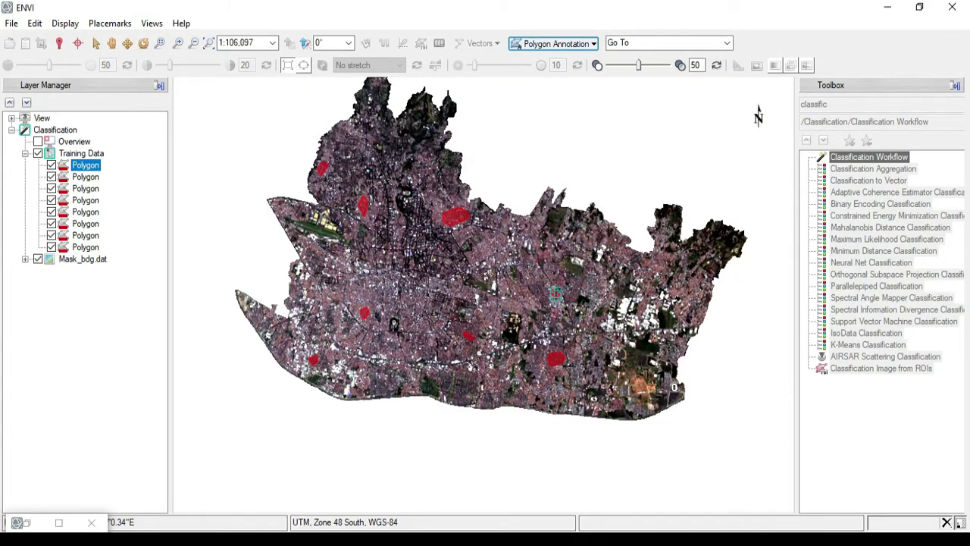
scroll(424, 290, "up", 2)
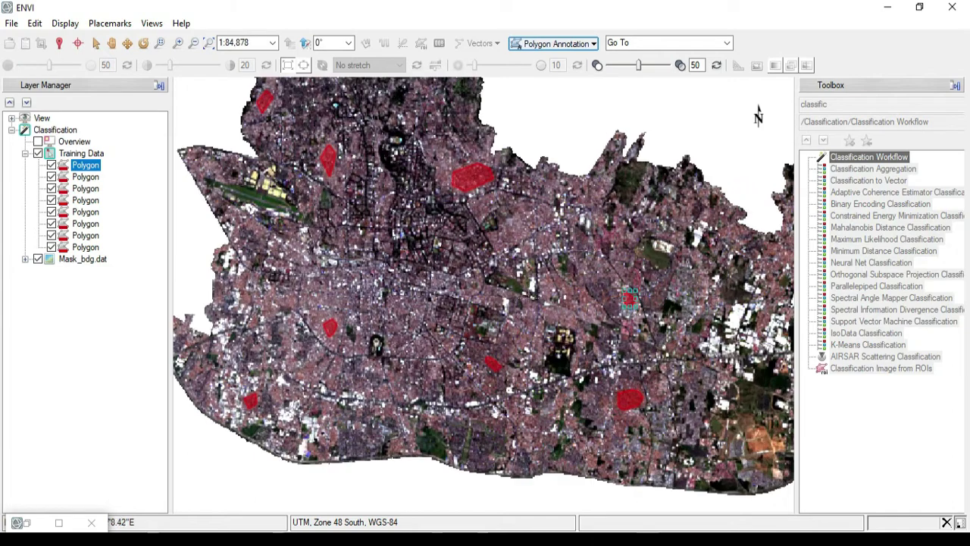
scroll(485, 288, "down", 2)
scroll(485, 288, "up", 1)
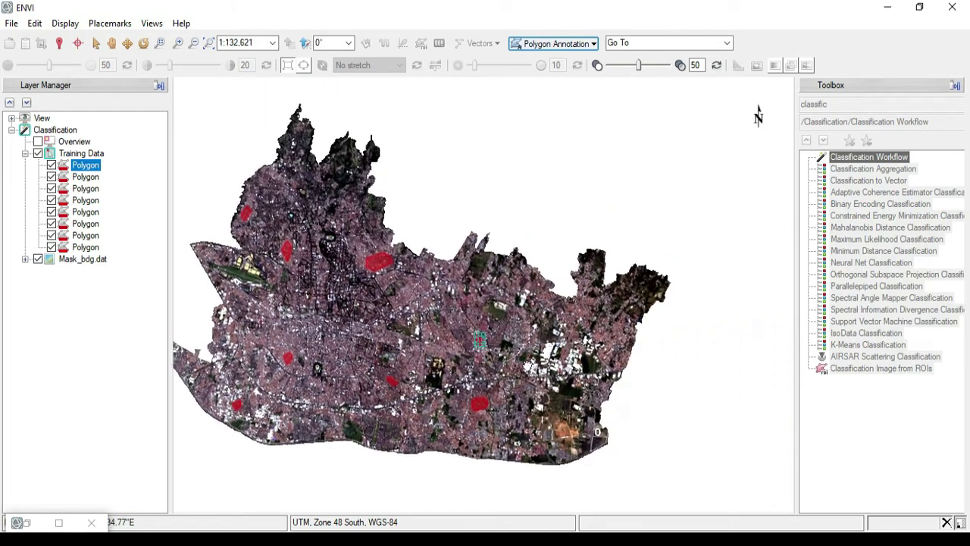
- Draw a seven-vertex Bangunan training polygon over the reddish built-up block near the eastern boundary, northeast of the white industrial roofs
scroll(530, 322, "up", 2)
scroll(485, 296, "up", 2)
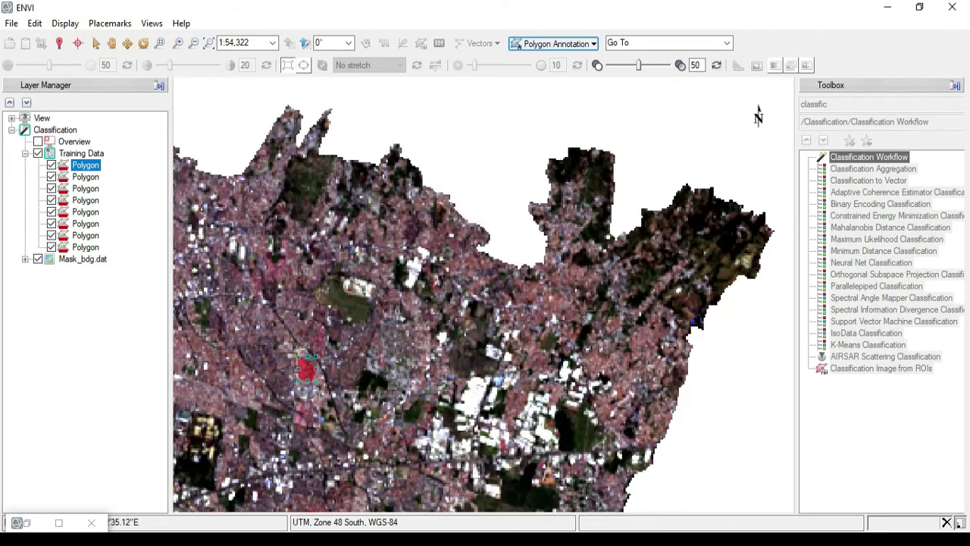
scroll(629, 336, "up", 4)
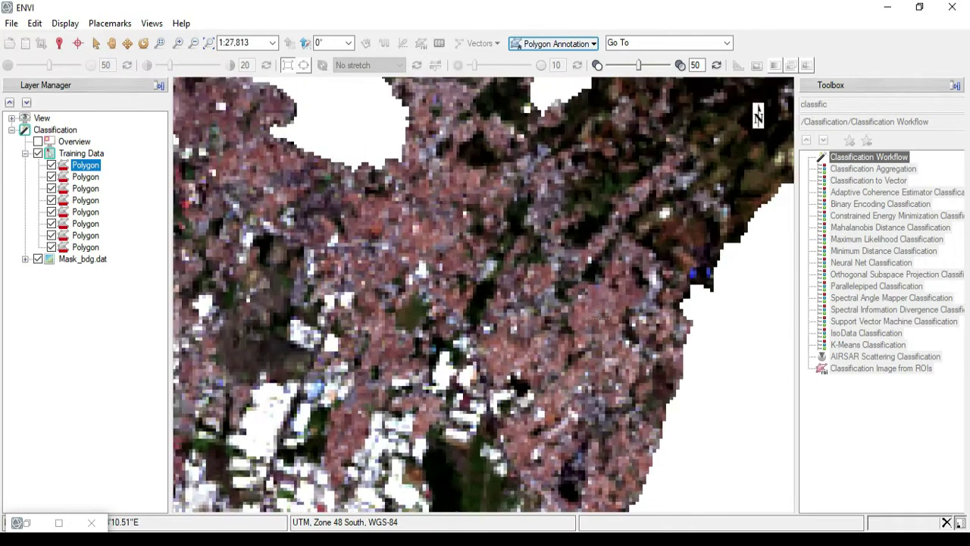
scroll(601, 318, "up", 2)
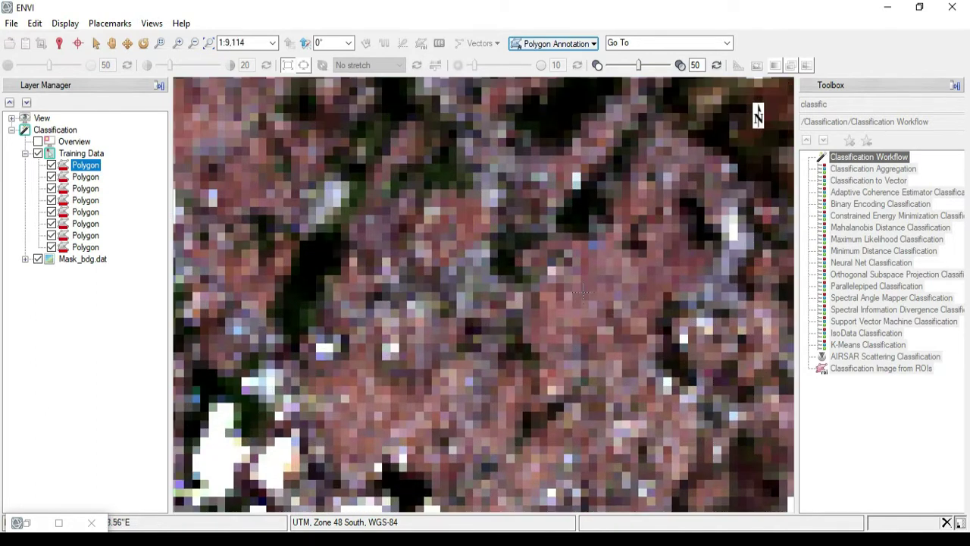
scroll(581, 292, "up", 1)
left_click(577, 281)
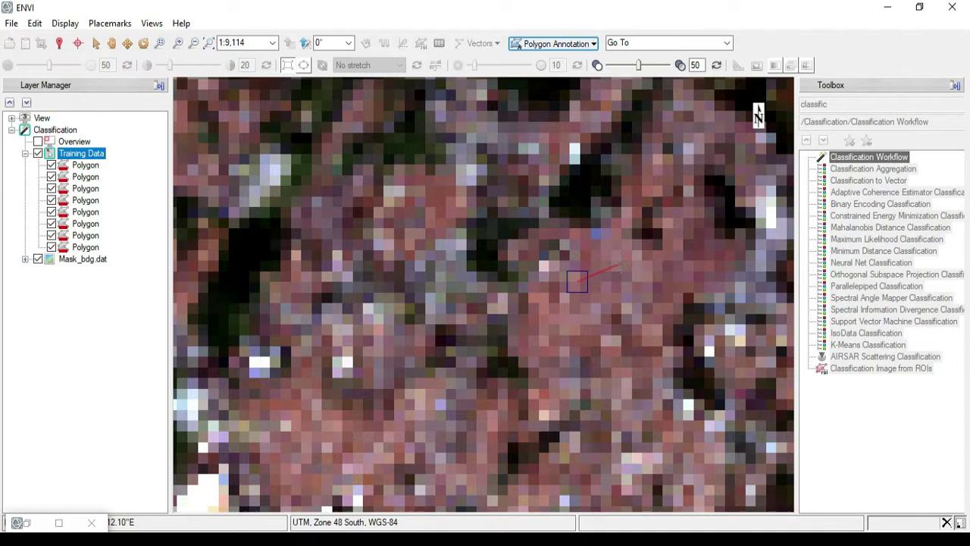
left_click(657, 290)
left_click(639, 341)
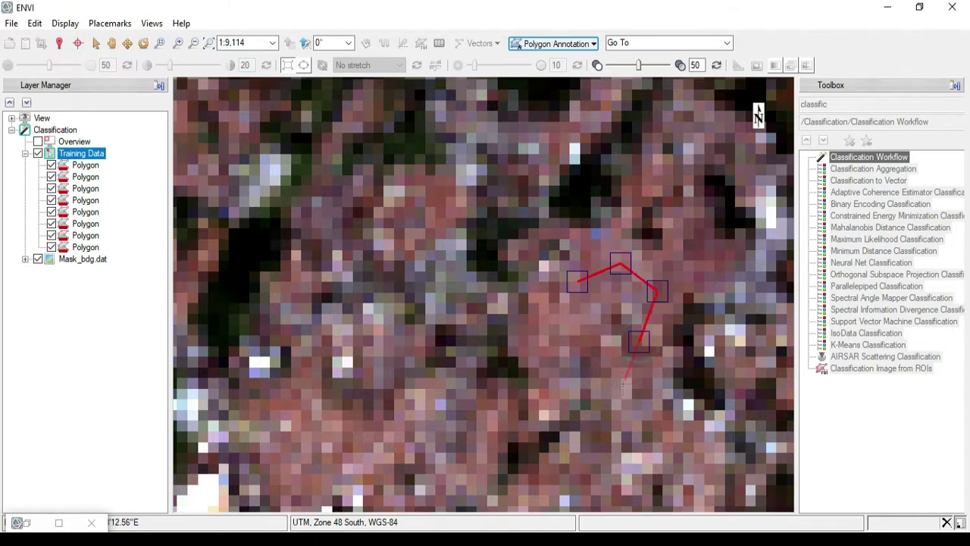
left_click(565, 369)
left_click(556, 307)
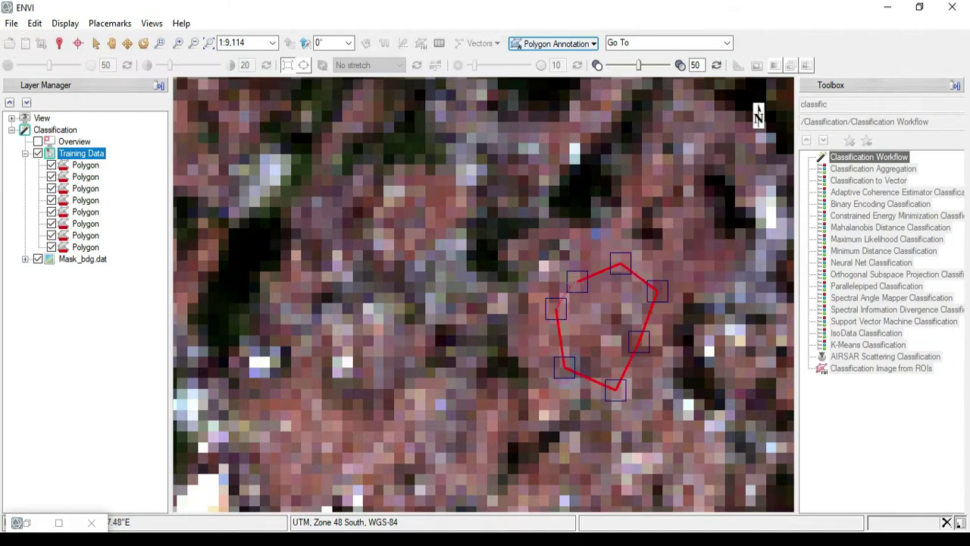
double_click(577, 281)
- Draw a six-vertex Bangunan training polygon over the reddish area just south of the small notch in the northeastern image boundary
scroll(447, 319, "down", 3)
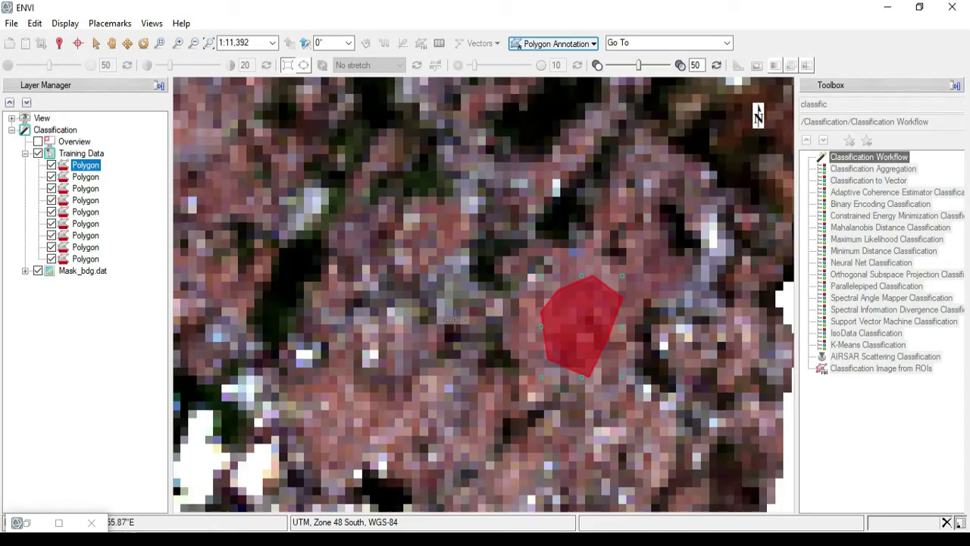
scroll(439, 319, "down", 1)
left_click_drag(394, 345, 646, 316)
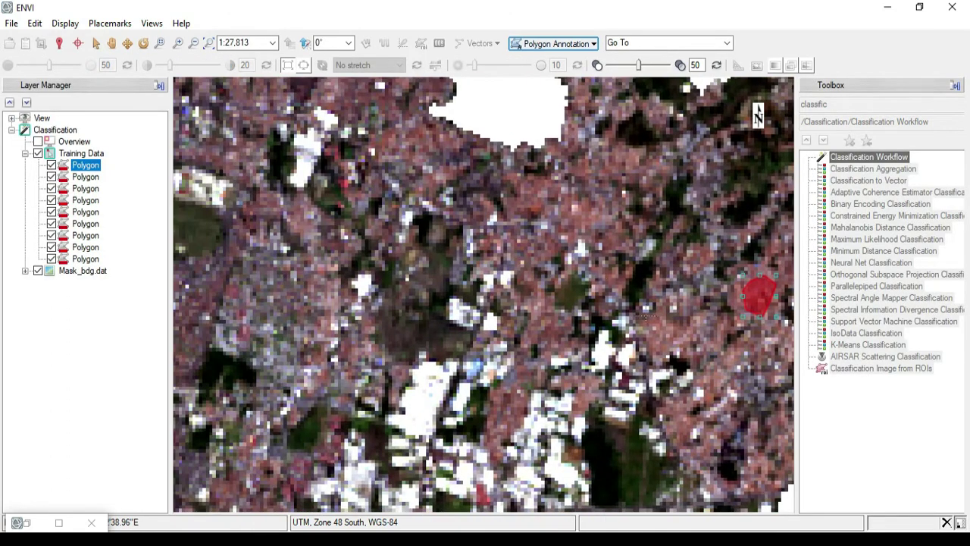
scroll(536, 257, "down", 2)
left_click_drag(487, 319, 625, 417)
scroll(506, 297, "up", 1)
scroll(610, 309, "up", 1)
left_click_drag(613, 311, 515, 289)
scroll(516, 290, "up", 1)
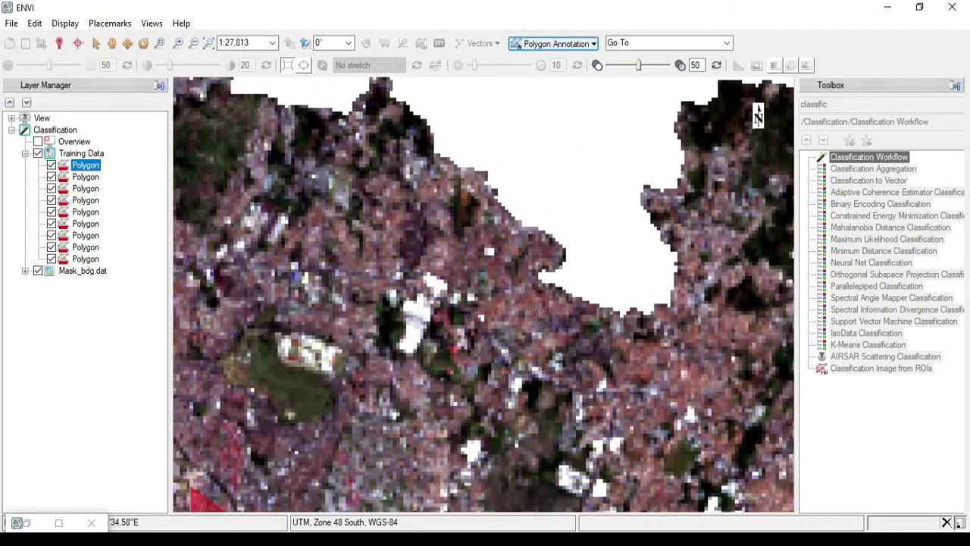
scroll(533, 315, "up", 2)
scroll(529, 314, "up", 3)
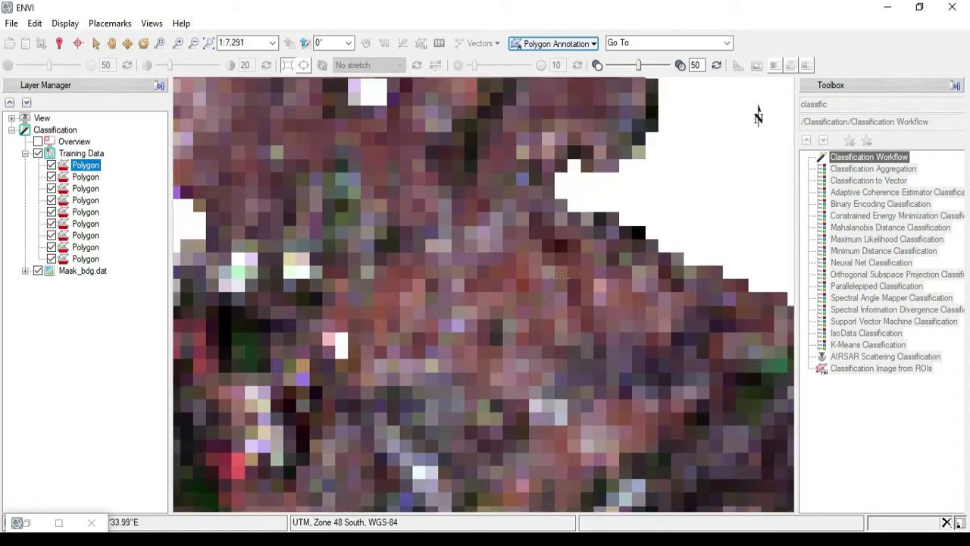
left_click(563, 267)
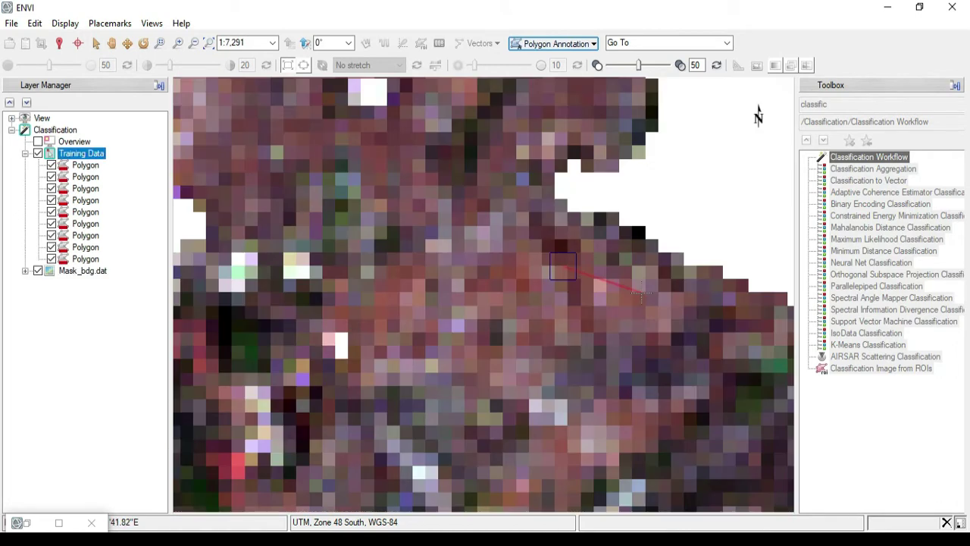
left_click(618, 320)
left_click(569, 336)
left_click(509, 296)
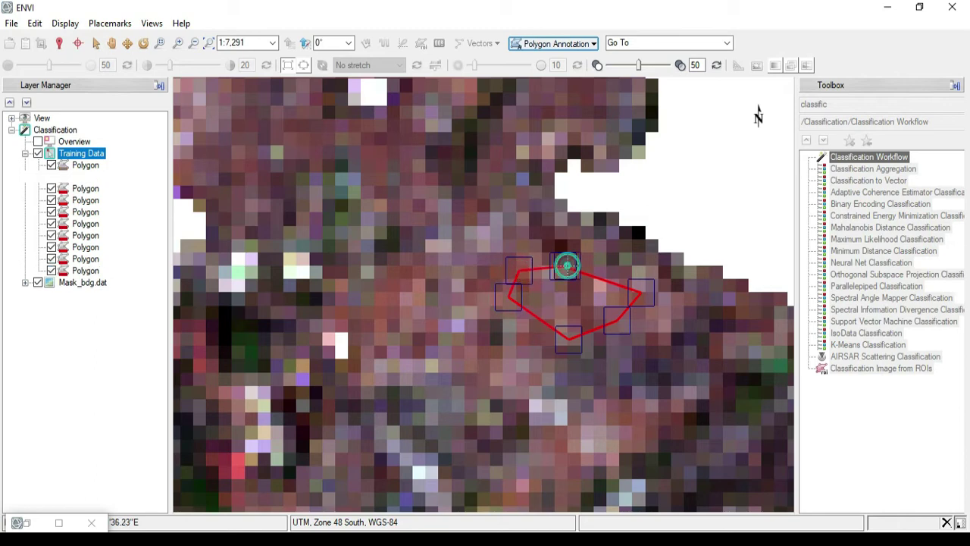
- Close the Bangunan training polygon just south of the small notch in the northeastern image boundary
left_click(562, 266)
scroll(548, 269, "down", 3)
scroll(470, 272, "down", 5)
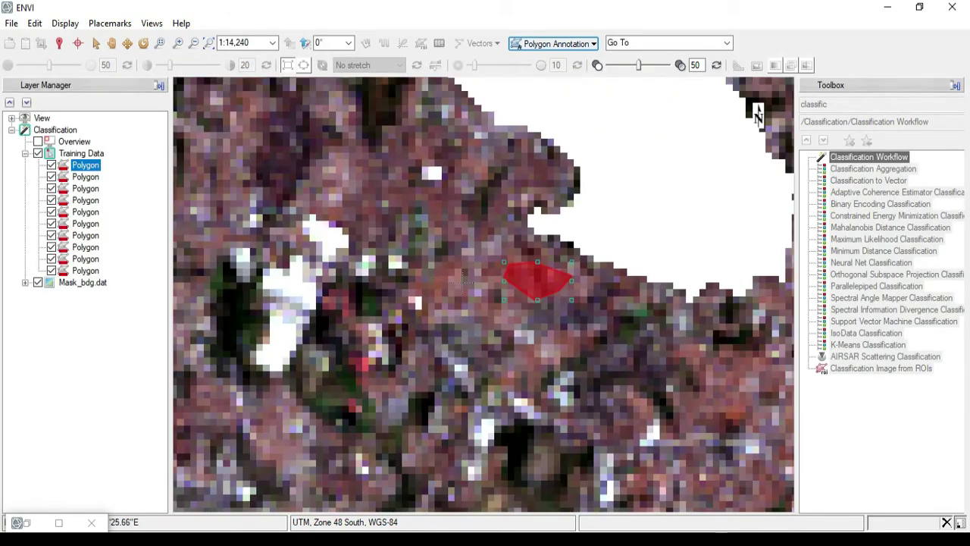
scroll(396, 319, "down", 3)
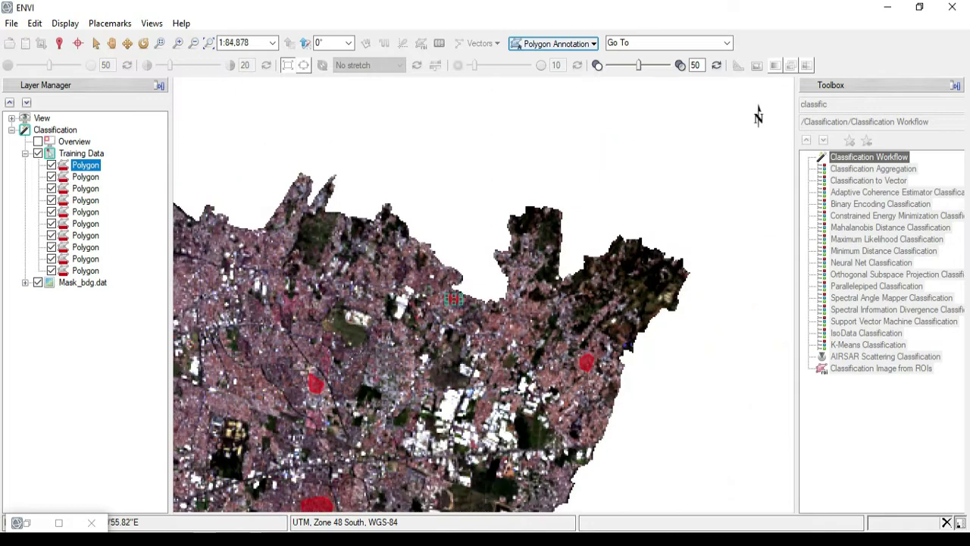
scroll(466, 277, "down", 1)
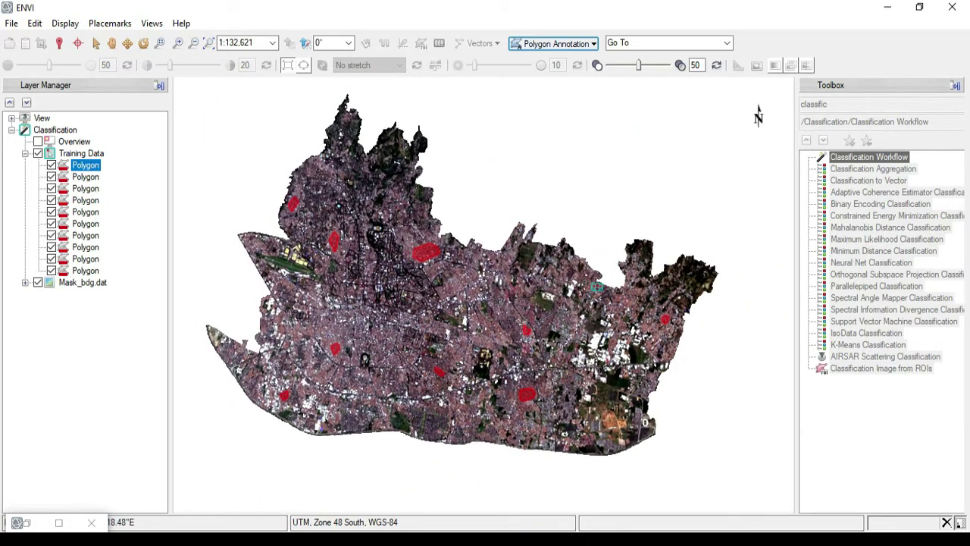
- Draw a five-vertex Bangunan training polygon over the reddish patch near the tip of the northernmost protrusion of the image
scroll(484, 294, "up", 3)
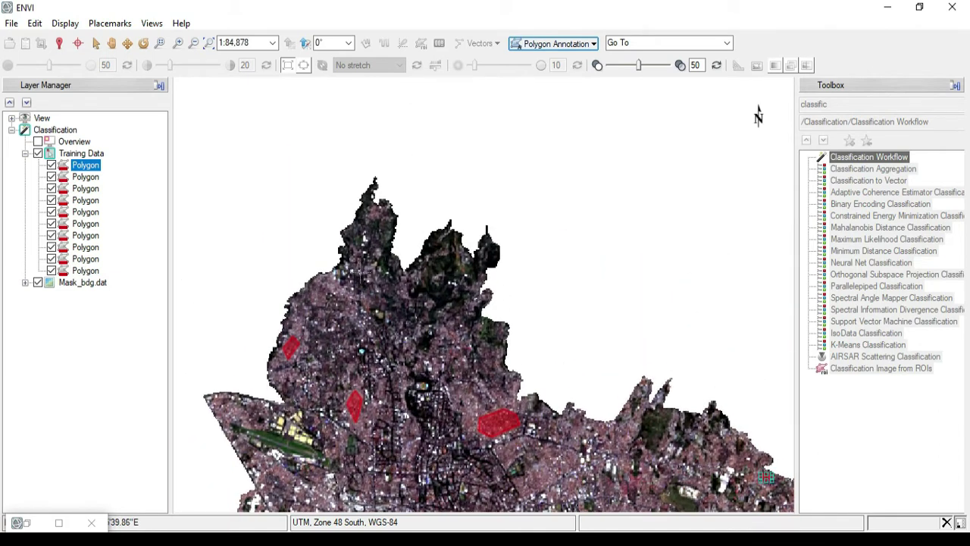
scroll(359, 269, "up", 1)
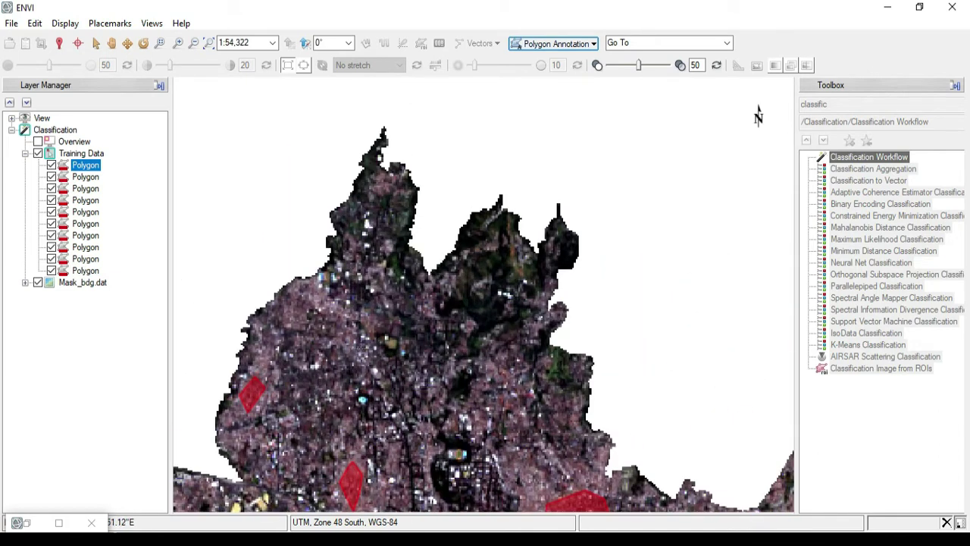
scroll(357, 331, "up", 2)
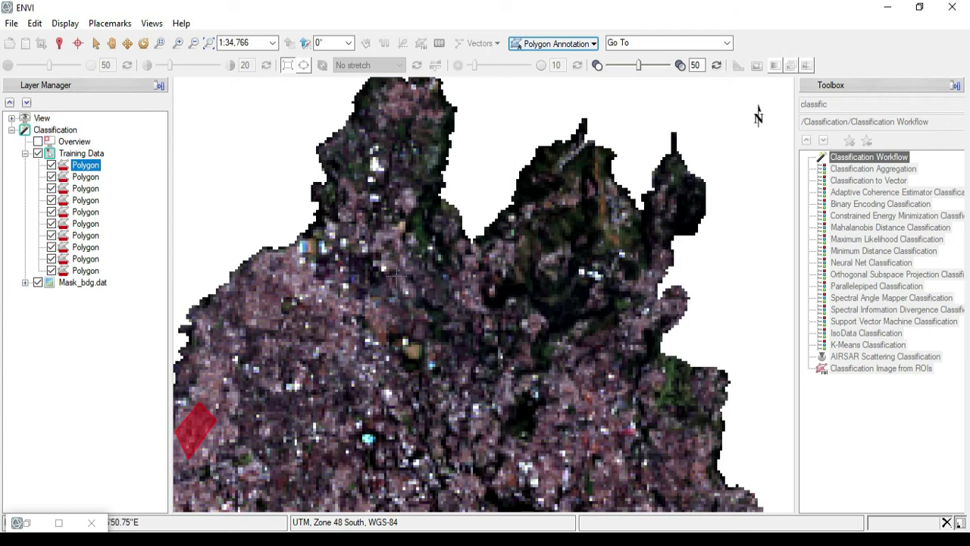
scroll(419, 156, "up", 4)
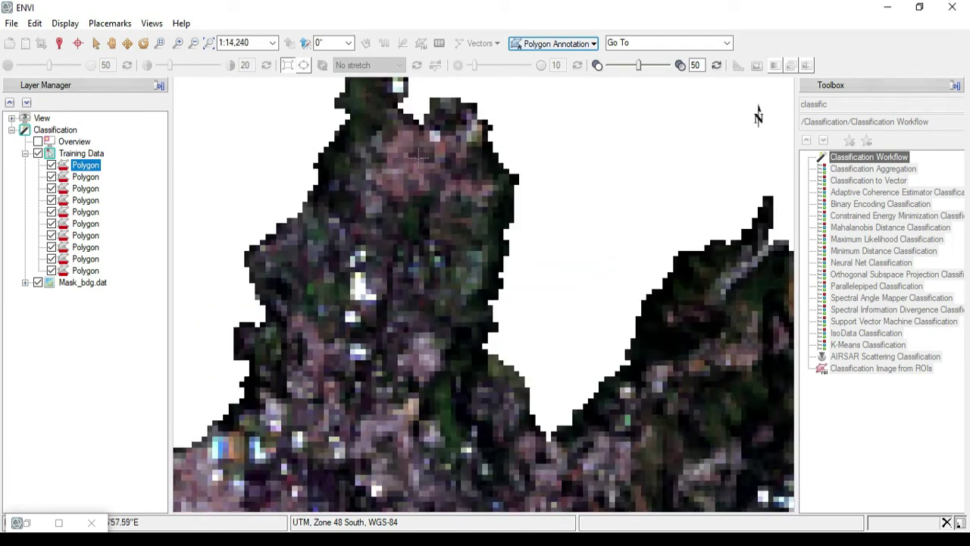
scroll(400, 161, "up", 1)
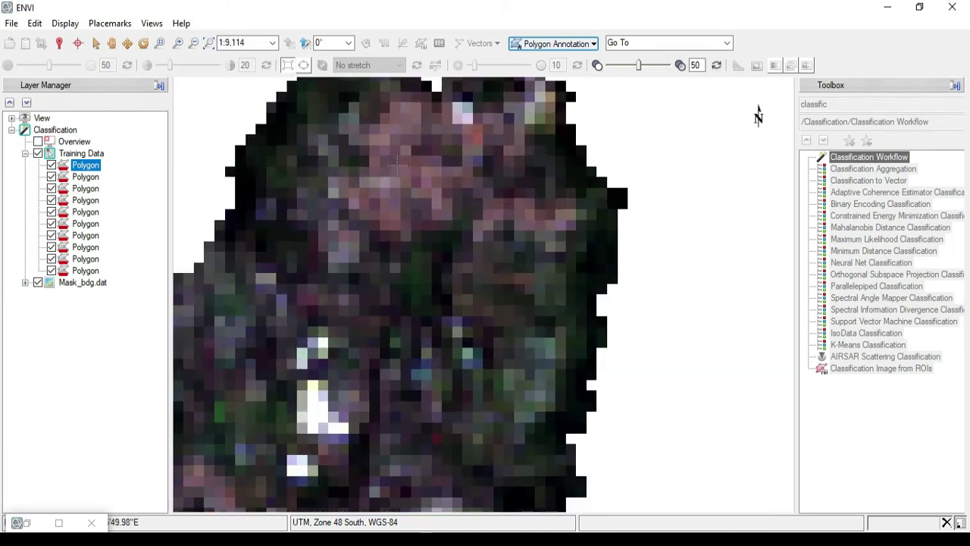
left_click(404, 158)
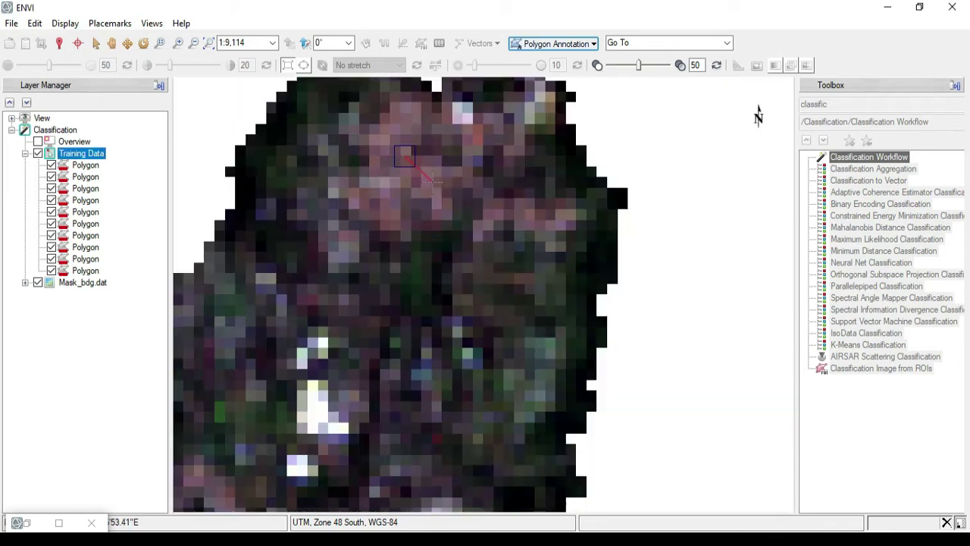
left_click(432, 182)
left_click(390, 203)
left_click(371, 185)
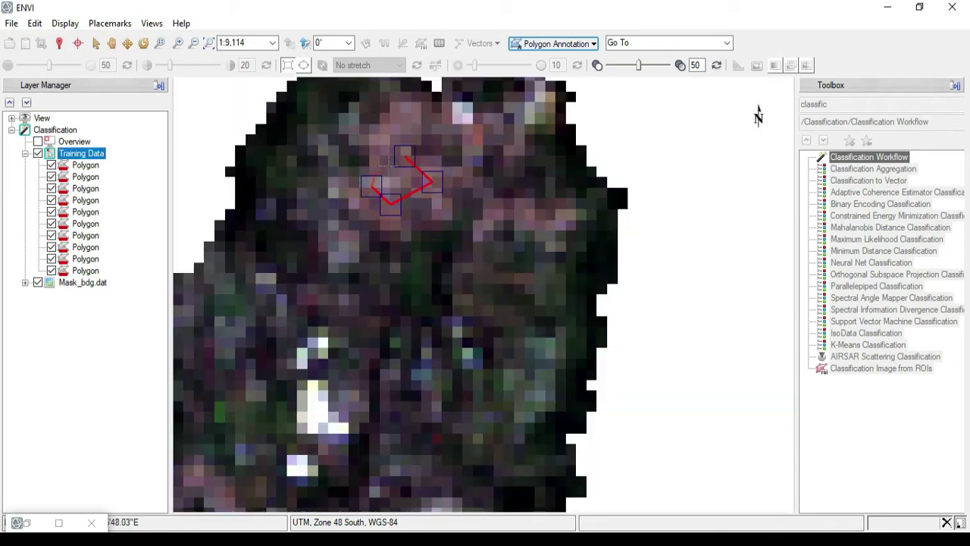
left_click(381, 161)
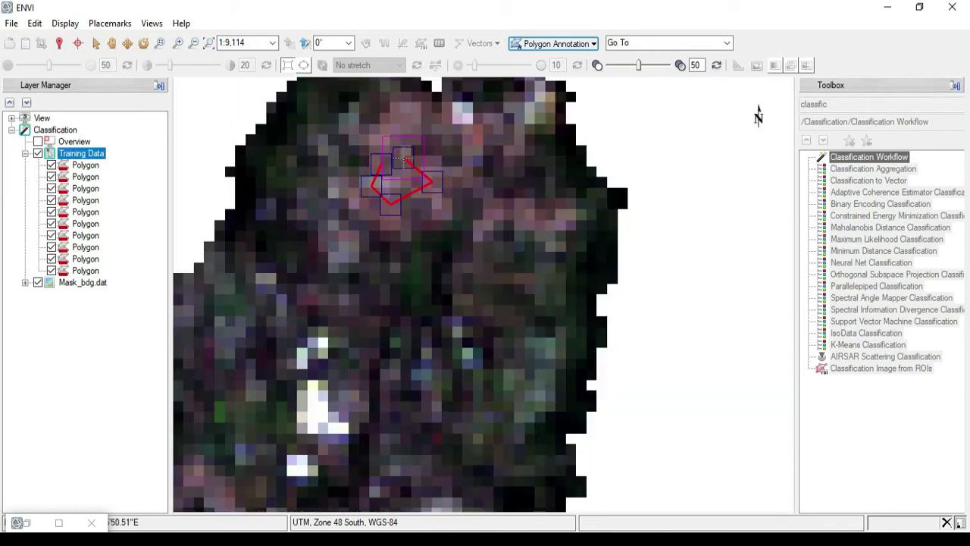
double_click(404, 159)
- Add a second training class named Perkebunan/Pertanian and minimize the classification dialog
scroll(397, 195, "down", 3)
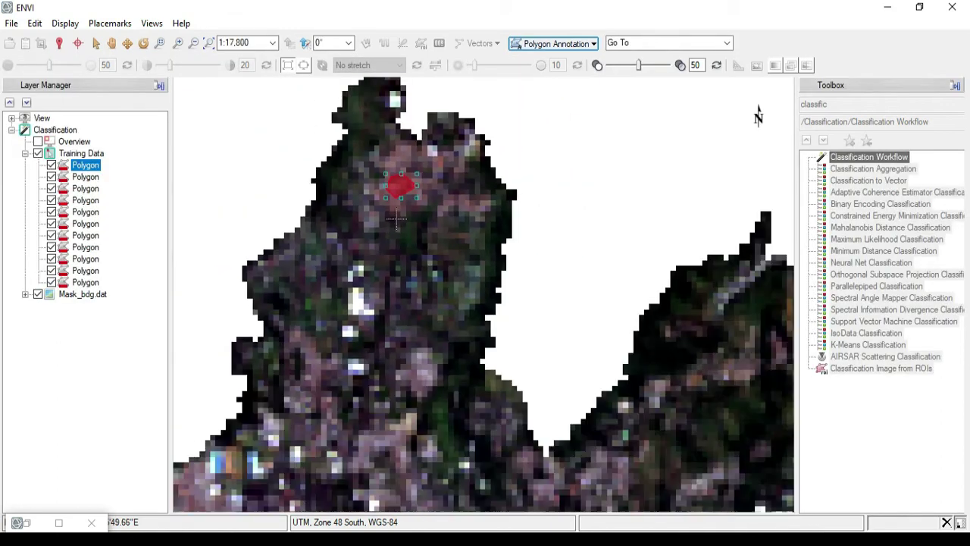
scroll(396, 222, "down", 3)
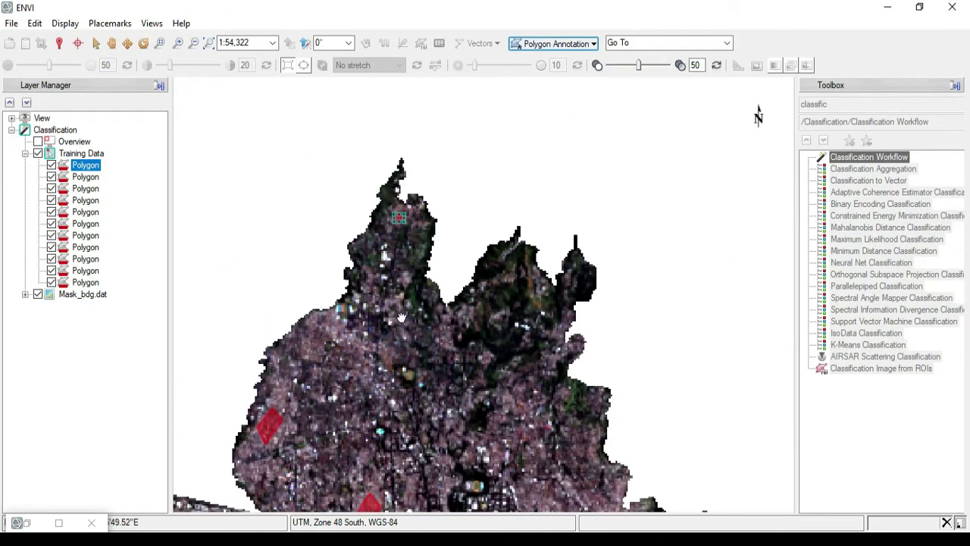
scroll(434, 262, "down", 3)
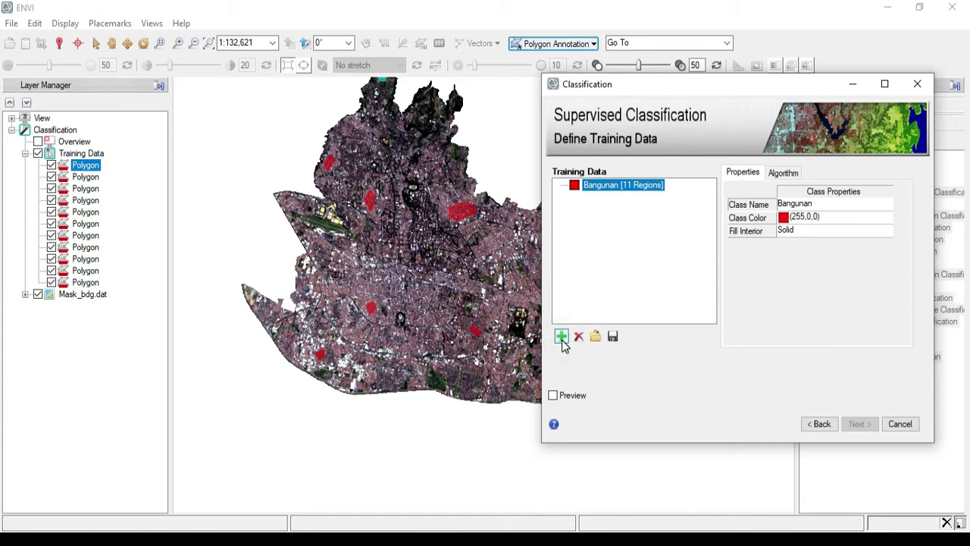
left_click(561, 337)
left_click(834, 205)
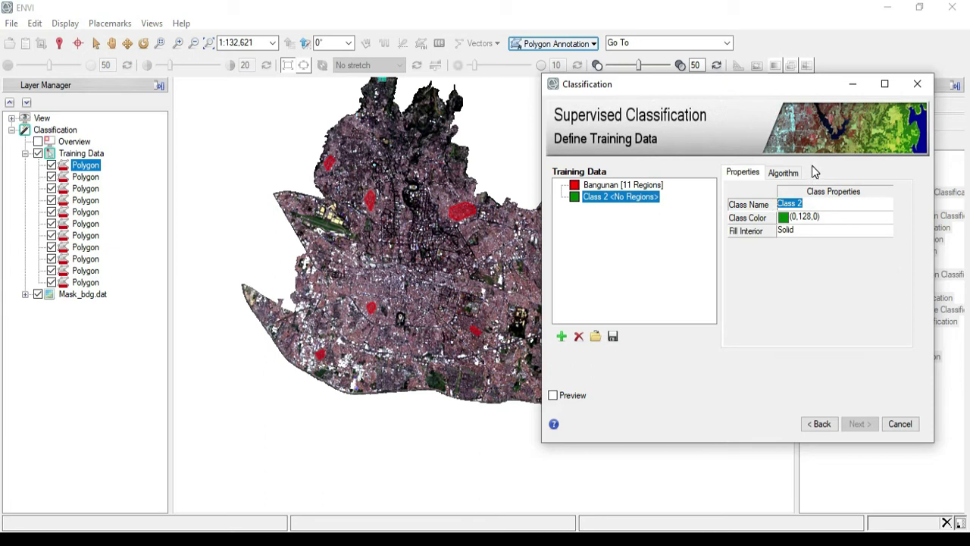
type("Per")
left_click_drag(666, 90, 682, 110)
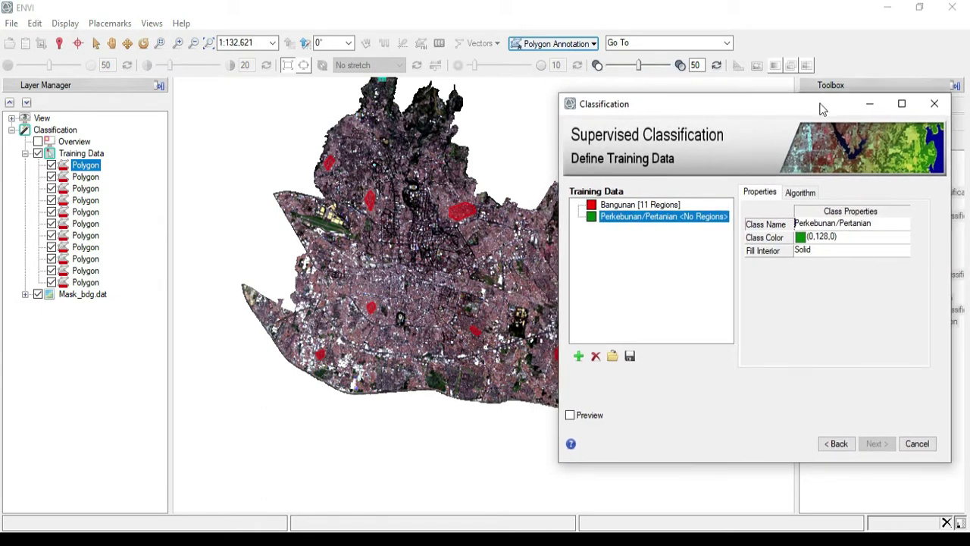
left_click(873, 104)
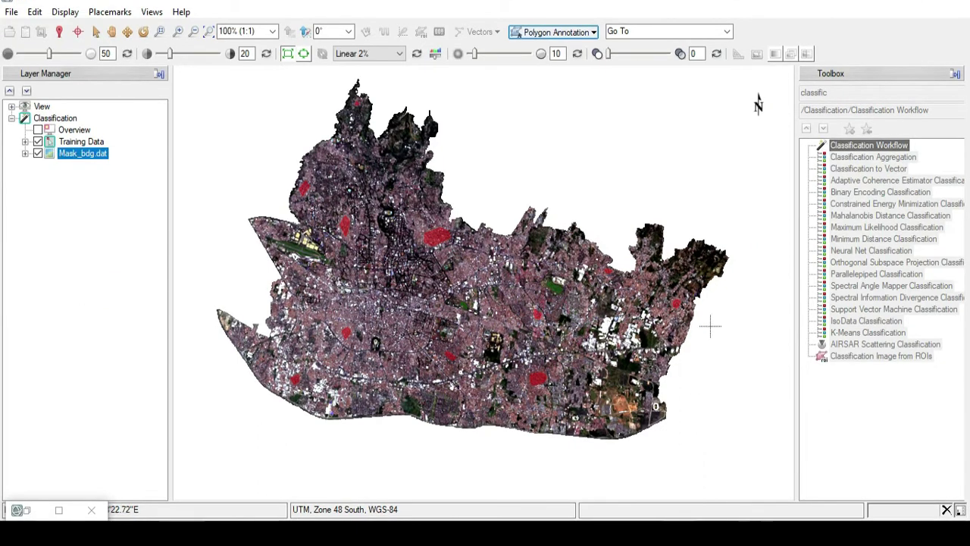
- Draw a five-vertex Perkebunan/Pertanian training polygon over the dark green field just east of the white industrial roofs
scroll(546, 306, "up", 2)
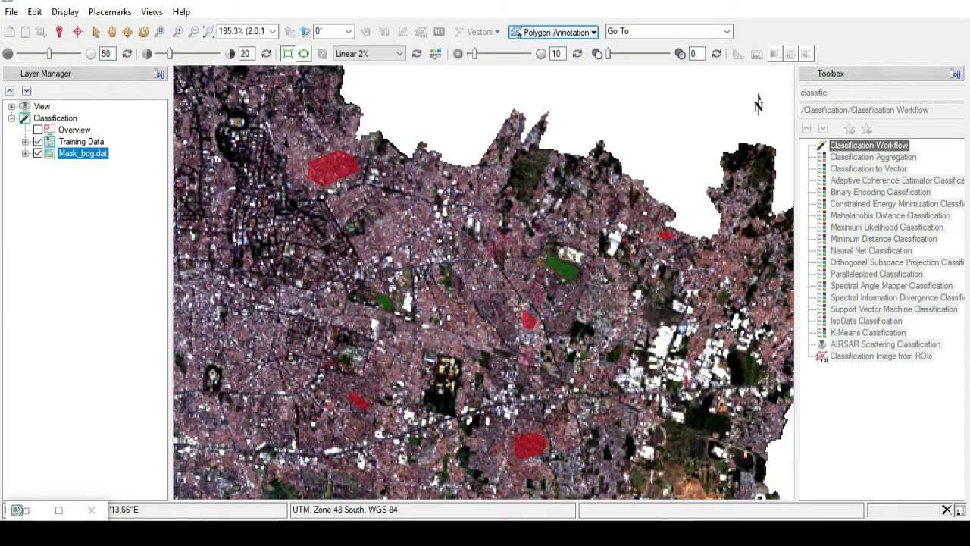
scroll(654, 316, "up", 2)
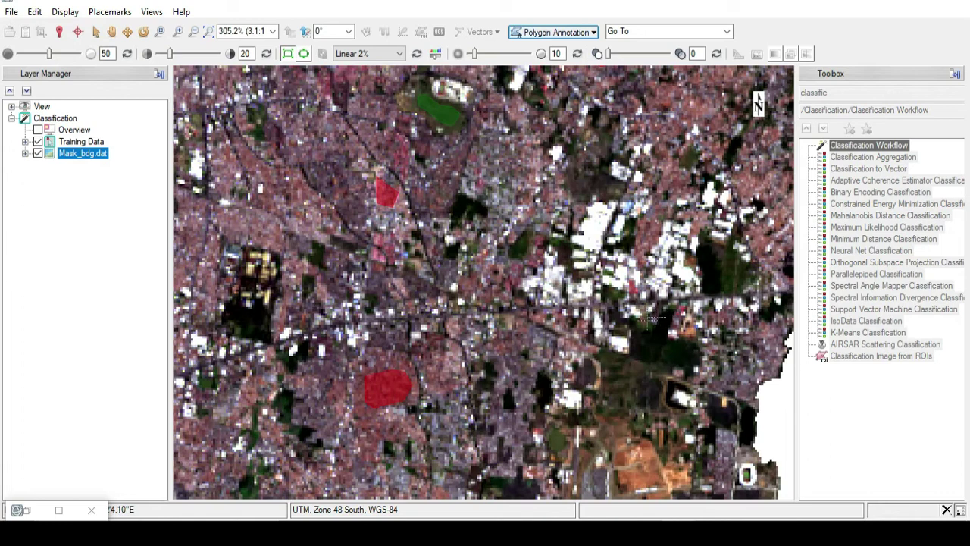
scroll(656, 317, "up", 4)
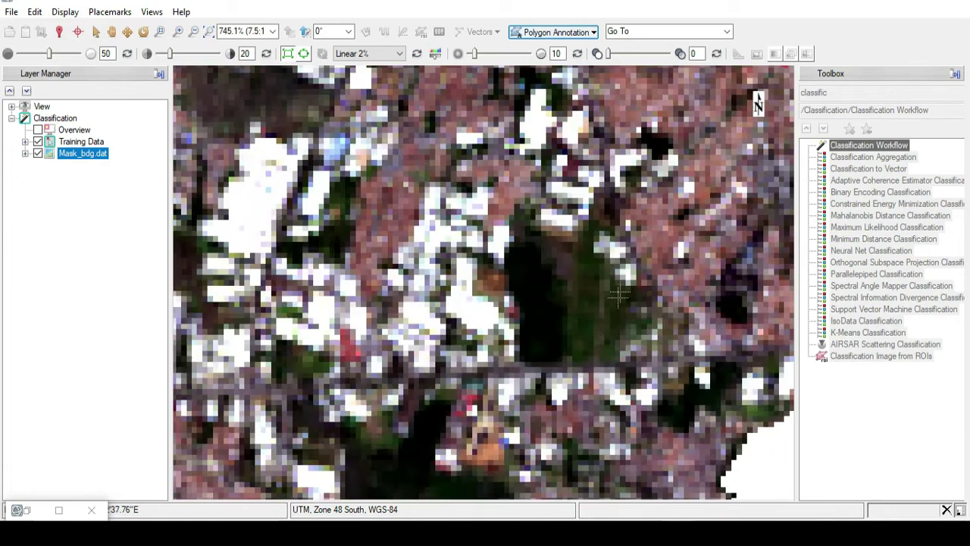
scroll(606, 312, "up", 2)
scroll(598, 311, "down", 2)
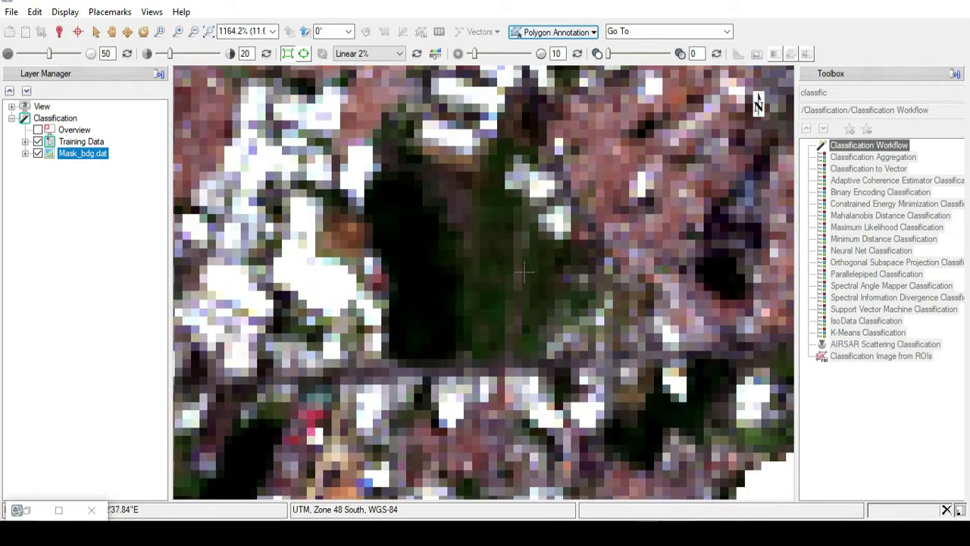
scroll(526, 269, "down", 1)
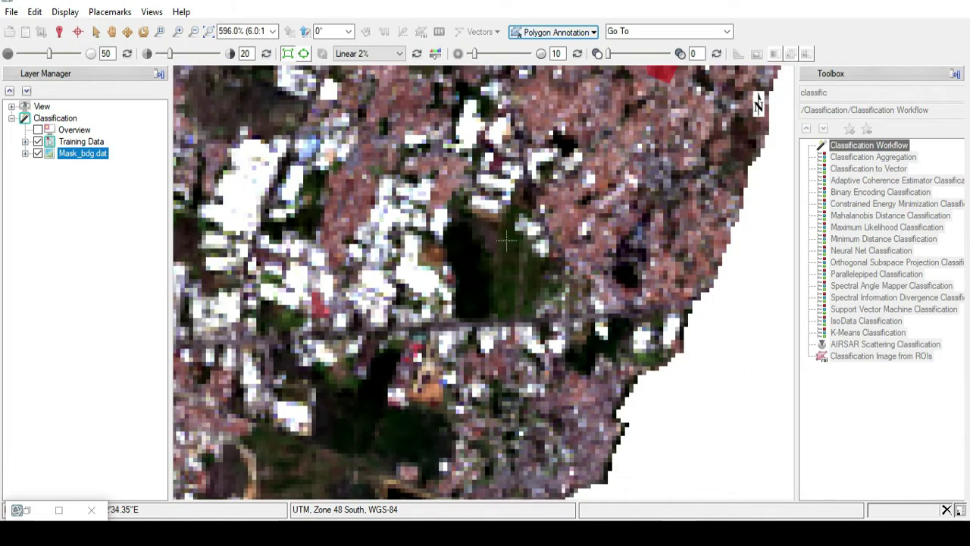
left_click(531, 269)
left_click(528, 294)
left_click(509, 310)
left_click(498, 285)
double_click(507, 243)
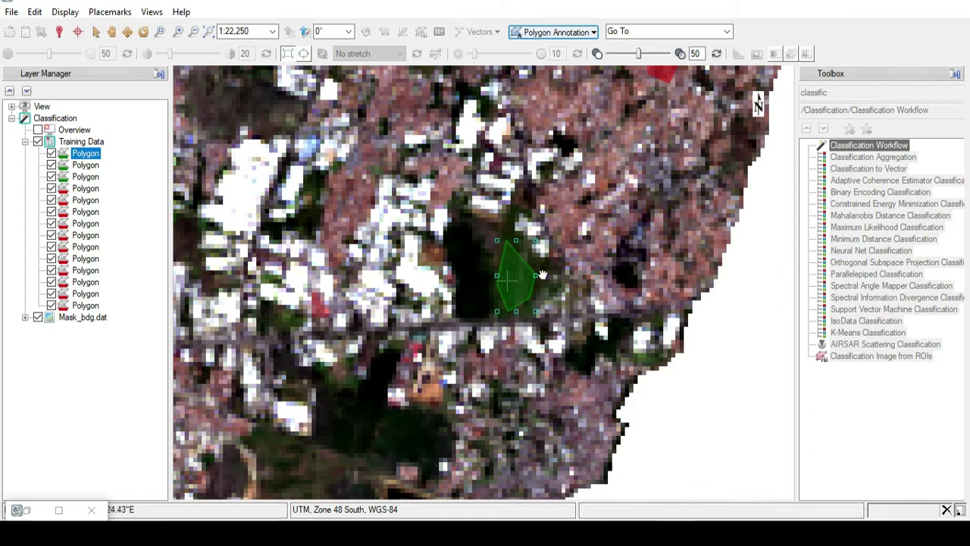
- Change the RGB bands of Mask_bdg.dat to Near Infrared (0.8646) for red, Green (0.5613) for green and Blue (0.4826) for blue
scroll(459, 307, "down", 1)
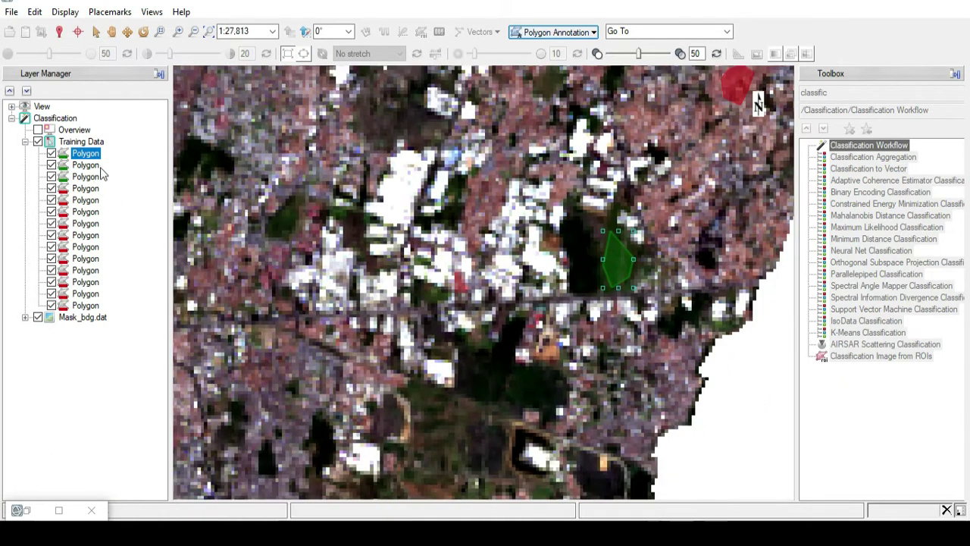
left_click(103, 322)
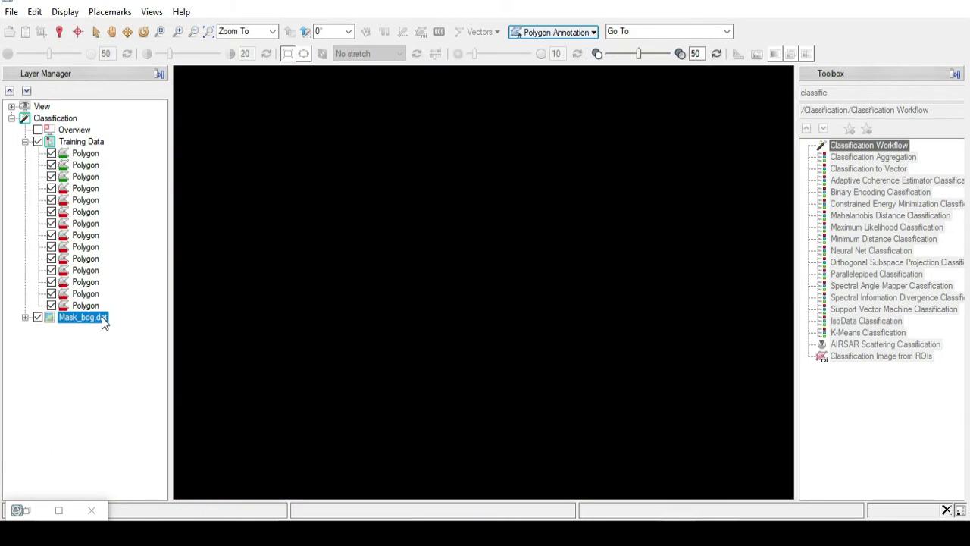
right_click(104, 323)
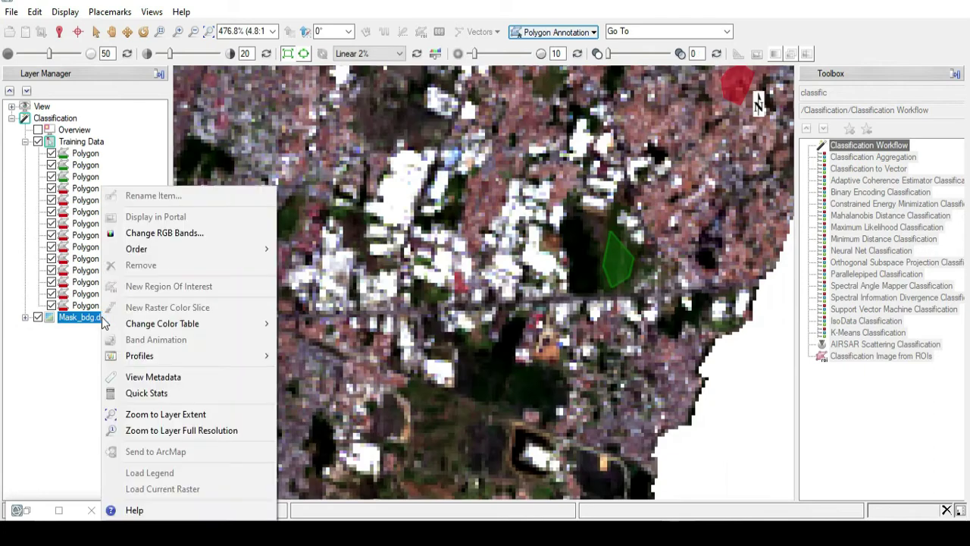
left_click(205, 233)
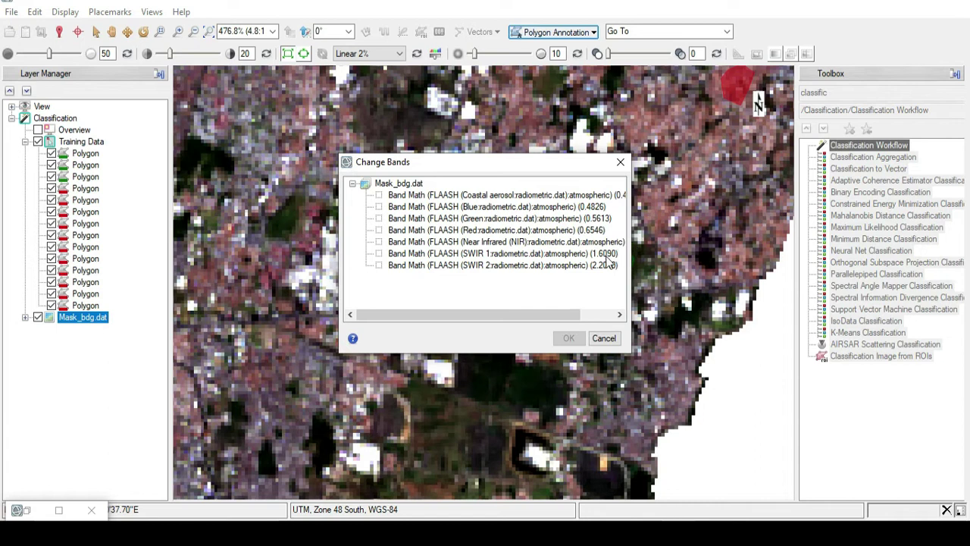
left_click(503, 243)
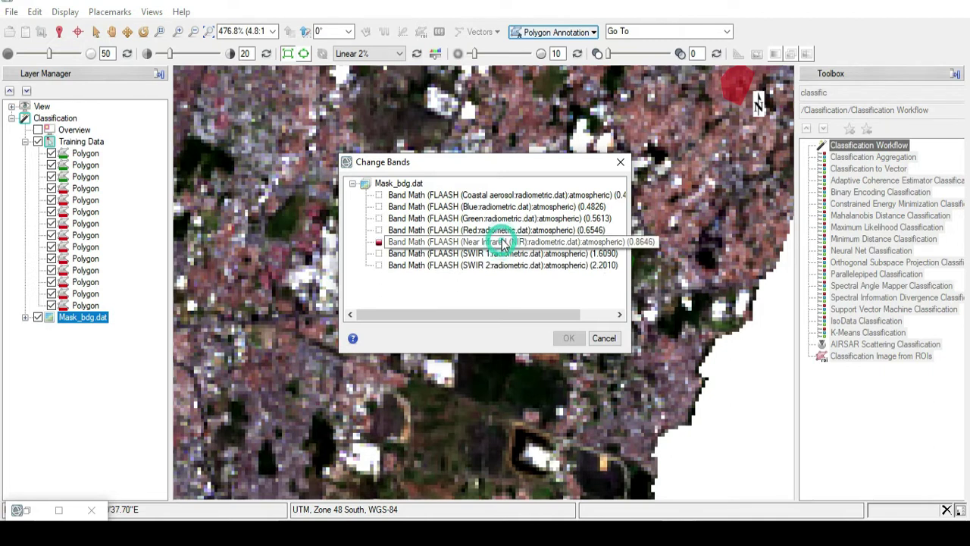
left_click(504, 219)
left_click(505, 206)
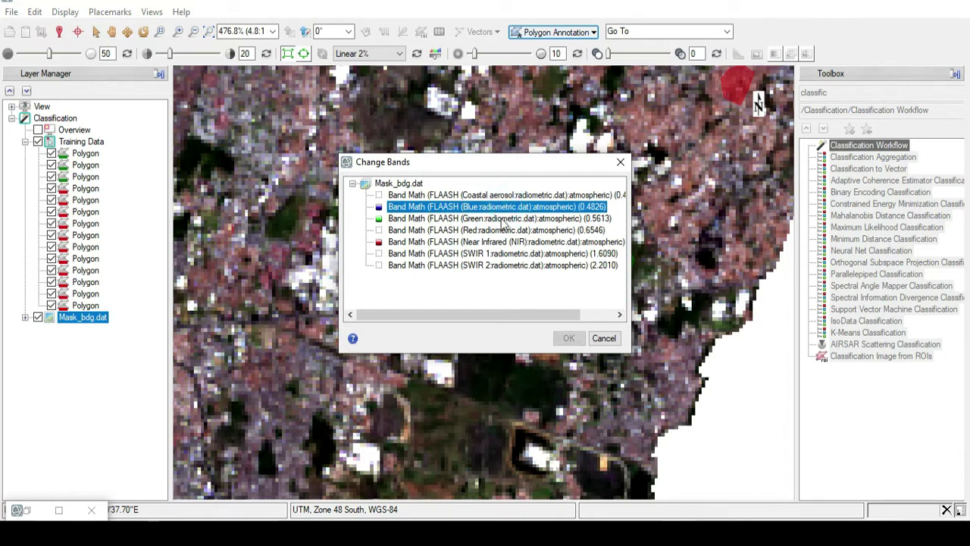
left_click(567, 338)
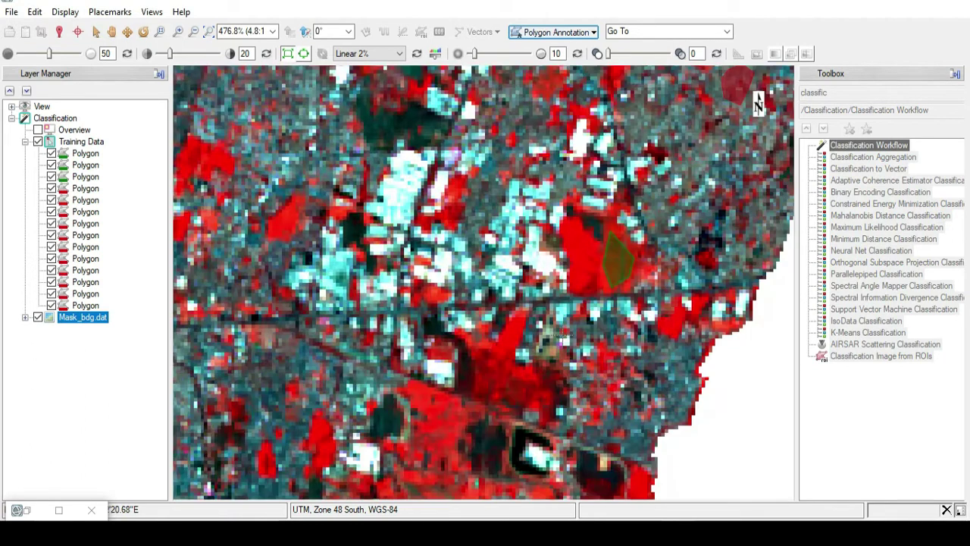
- Draw a six-vertex Perkebunan/Pertanian training polygon over the bright red field beside the dark green patch at the image's southern edge
scroll(586, 262, "down", 2)
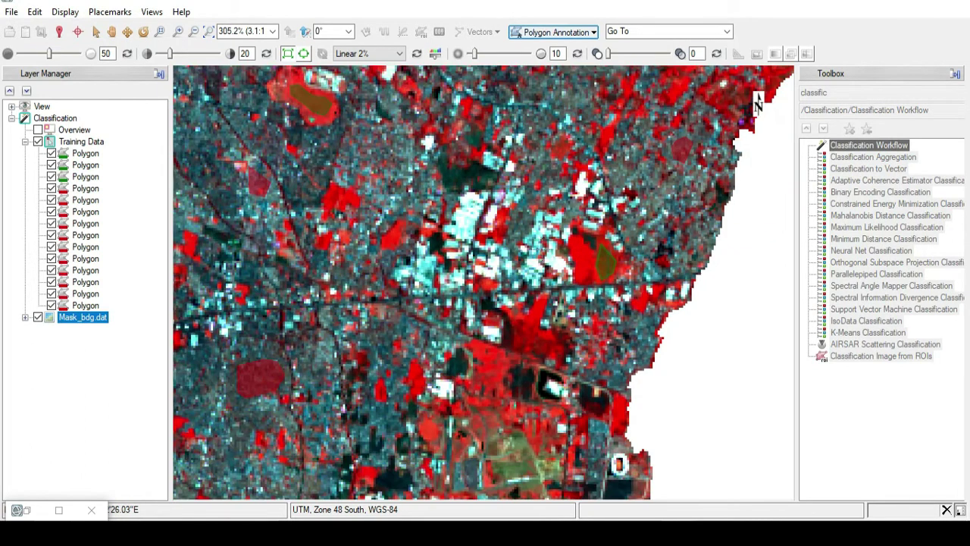
scroll(454, 241, "down", 1)
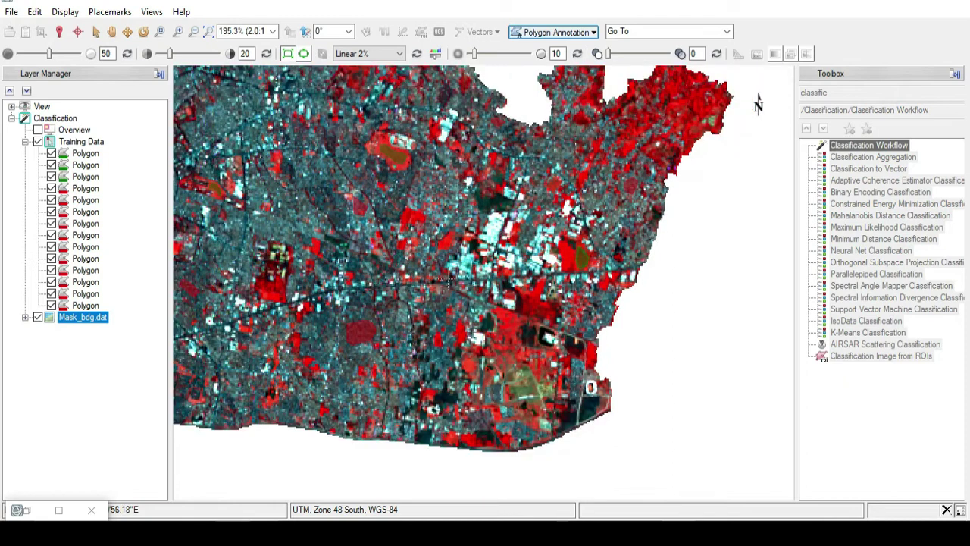
scroll(478, 259, "down", 2)
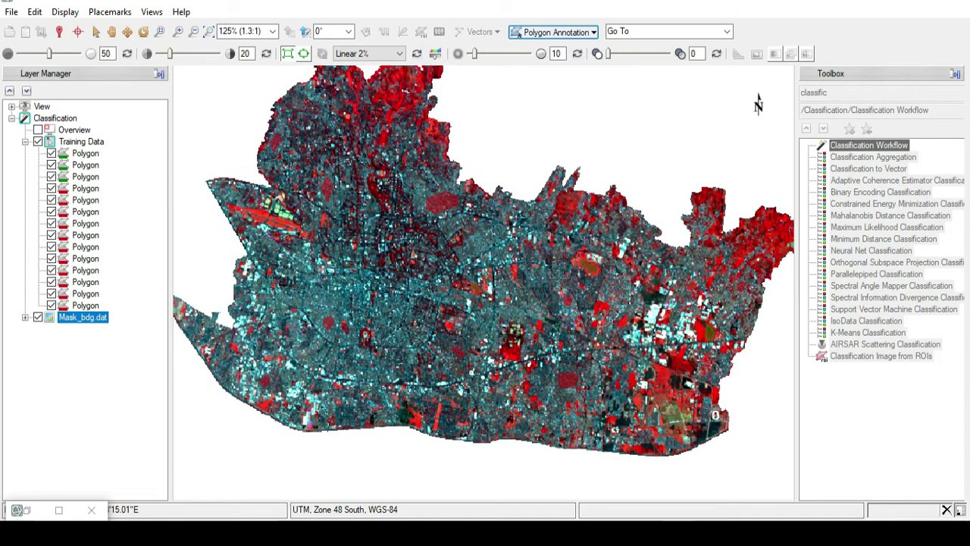
scroll(449, 285, "up", 1)
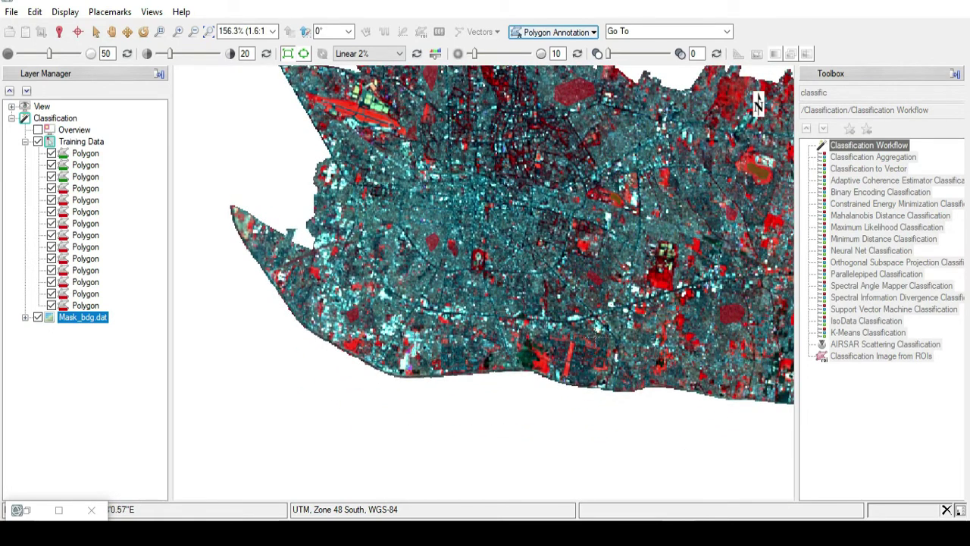
scroll(561, 365, "up", 5)
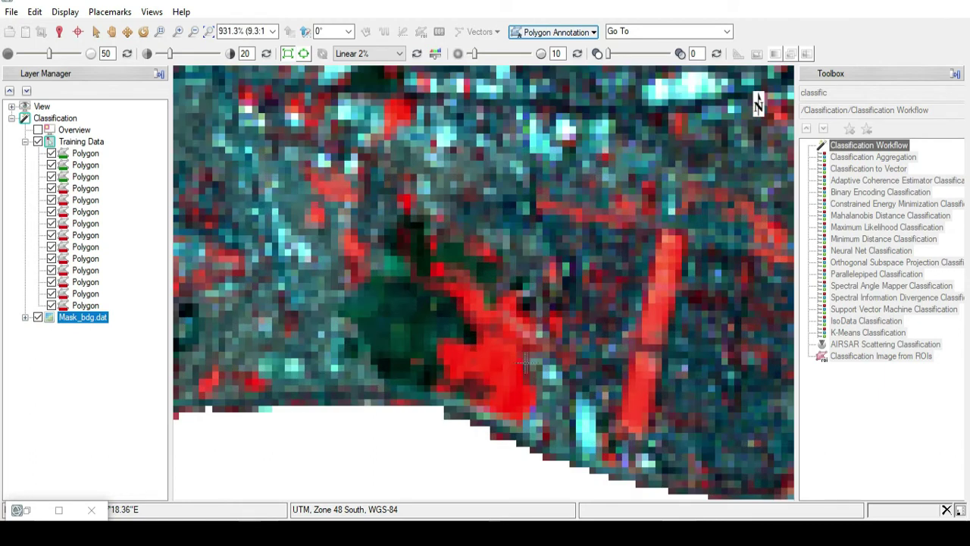
left_click_drag(534, 369, 511, 334)
scroll(635, 358, "up", 2)
left_click(510, 301)
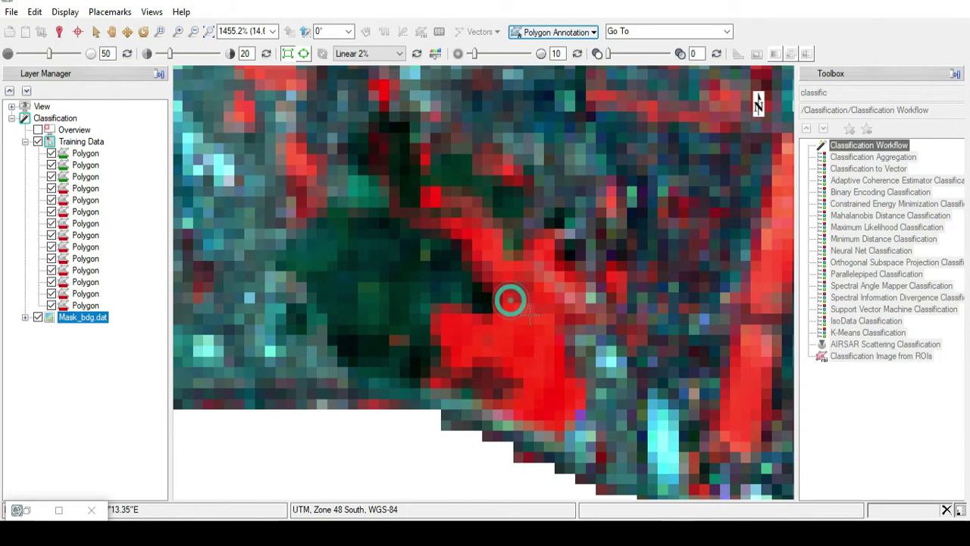
left_click(540, 315)
left_click(550, 354)
left_click(547, 390)
left_click(523, 369)
left_click(497, 347)
double_click(510, 301)
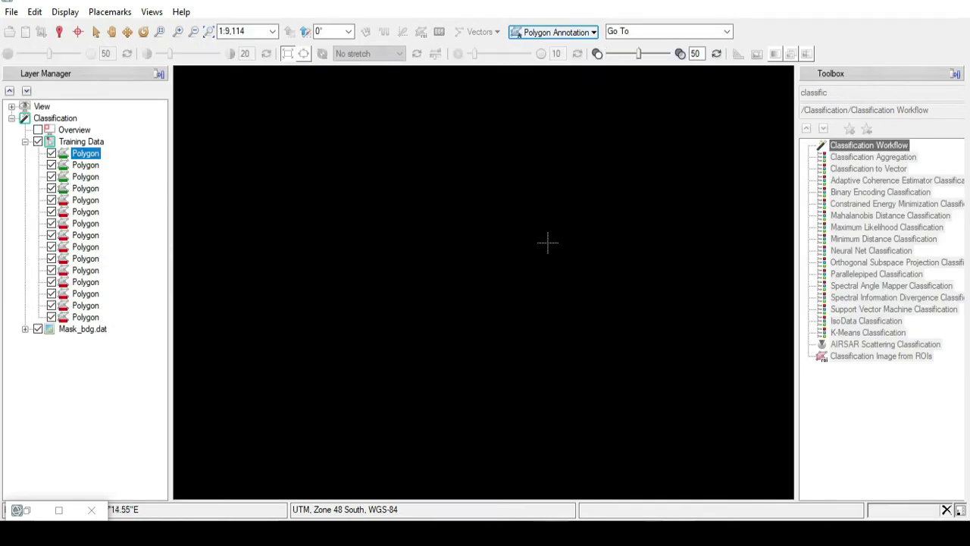
- Draw an elongated Perkebunan/Pertanian training polygon over the bright red airfield strip in the west, just south of the pale green roofs
scroll(547, 243, "down", 6)
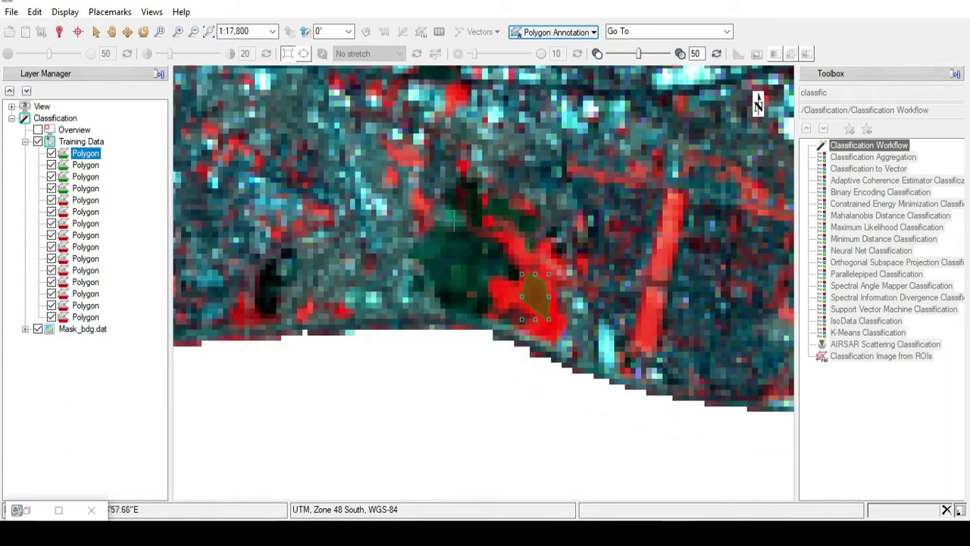
mouse_move(457, 190)
left_mouse_down()
mouse_move(498, 450)
mouse_move(574, 449)
left_mouse_up()
scroll(574, 449, "up", 3)
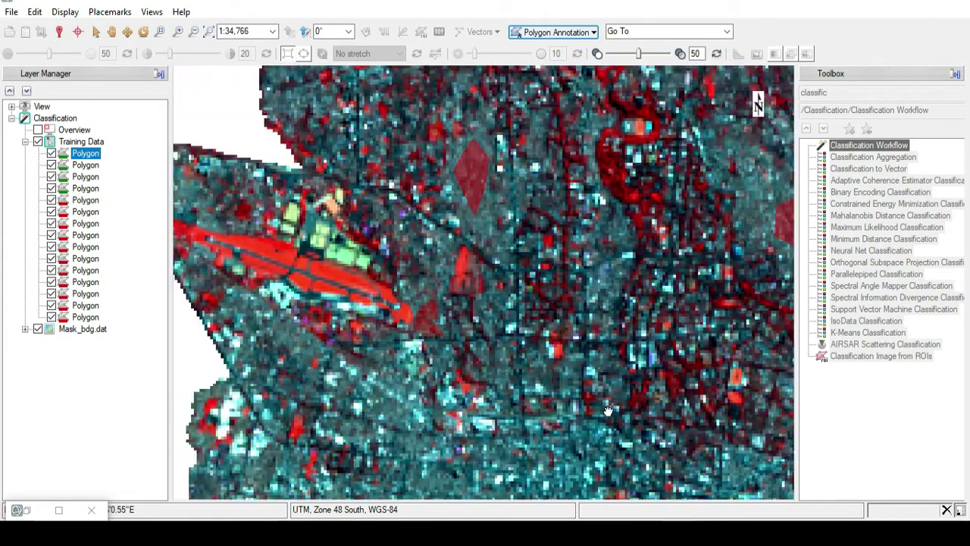
scroll(446, 349, "up", 4)
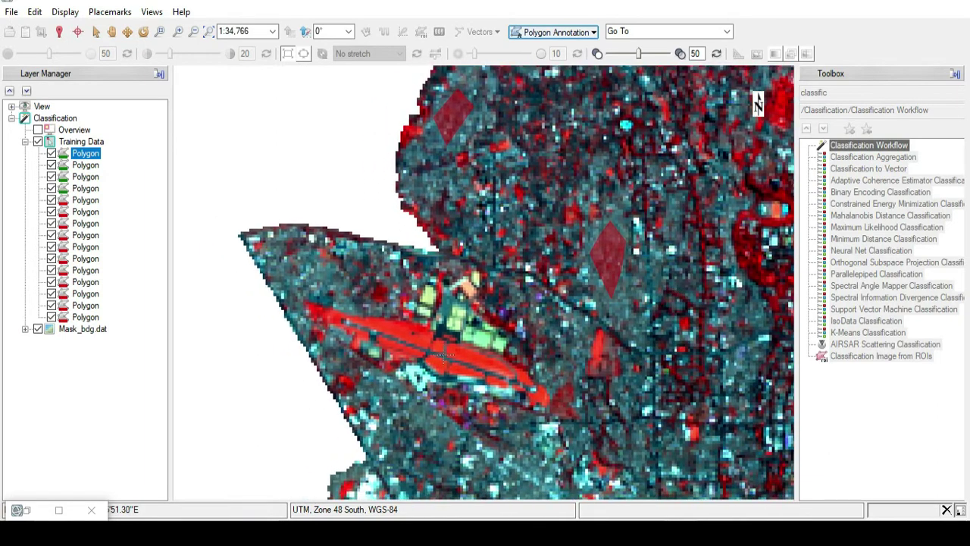
scroll(446, 349, "up", 1)
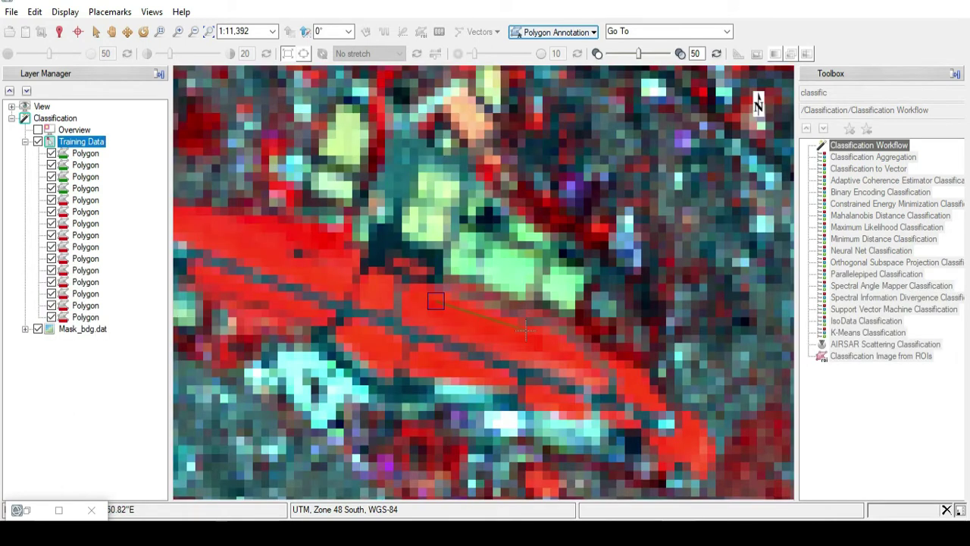
left_click(525, 331)
left_click(559, 342)
left_click(575, 355)
left_click(546, 354)
left_click(479, 336)
left_click(428, 316)
left_click(435, 303)
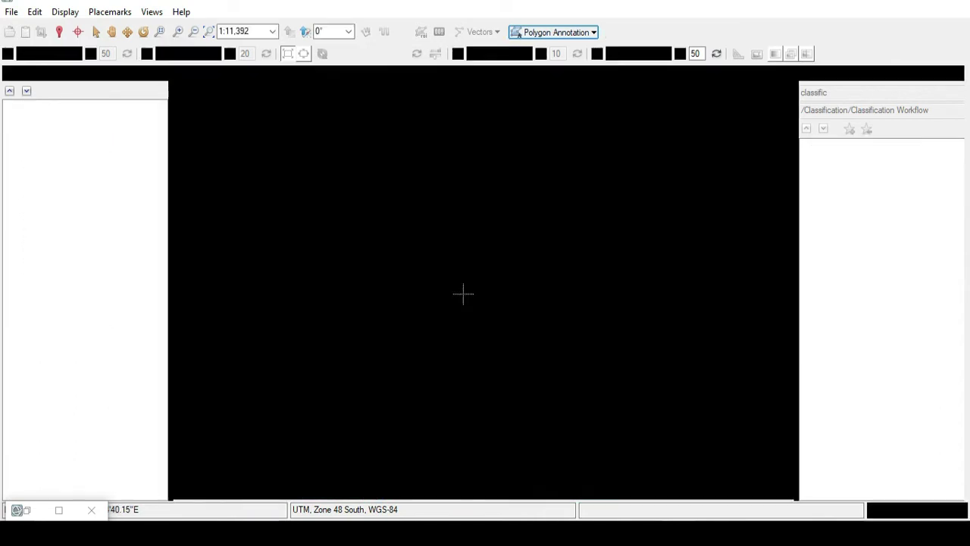
- Draw a narrow six-vertex Perkebunan/Pertanian training polygon along the bright red strip just west of the notch between the northern protrusions
scroll(530, 296, "down", 2)
scroll(601, 277, "down", 2)
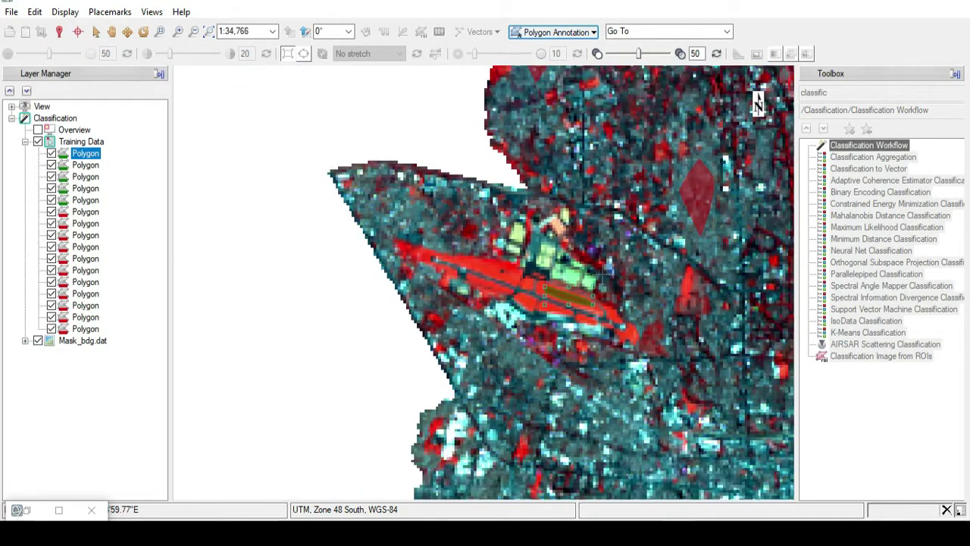
left_click_drag(634, 254, 376, 421)
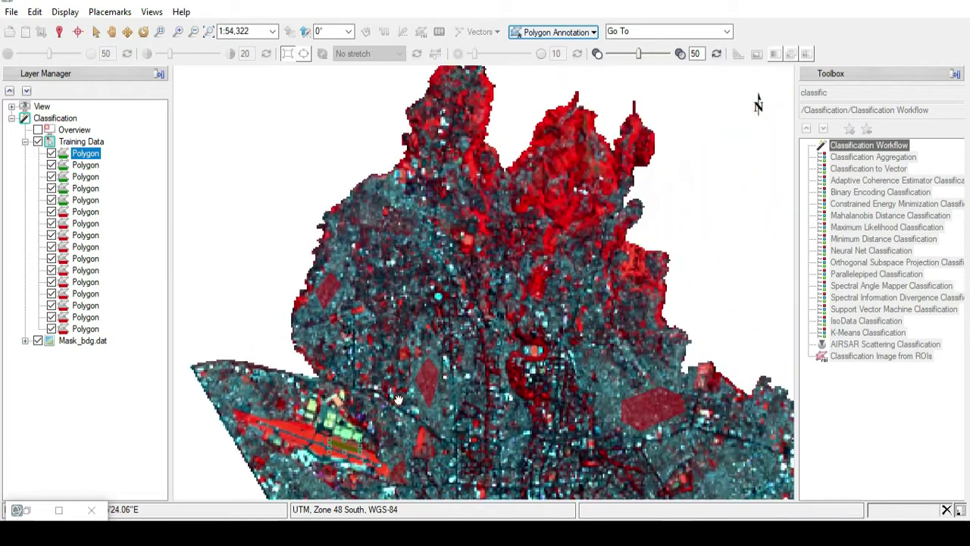
scroll(422, 303, "up", 2)
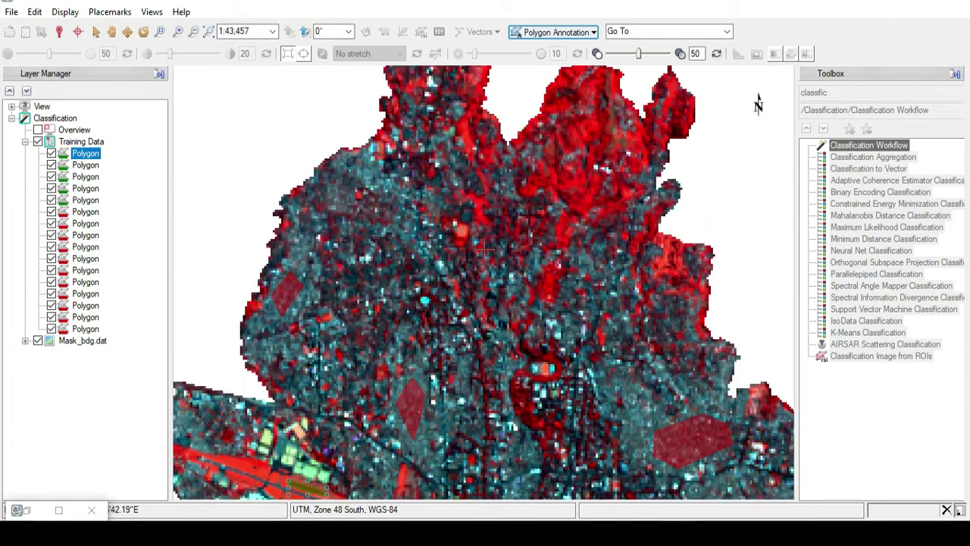
scroll(410, 276, "up", 4)
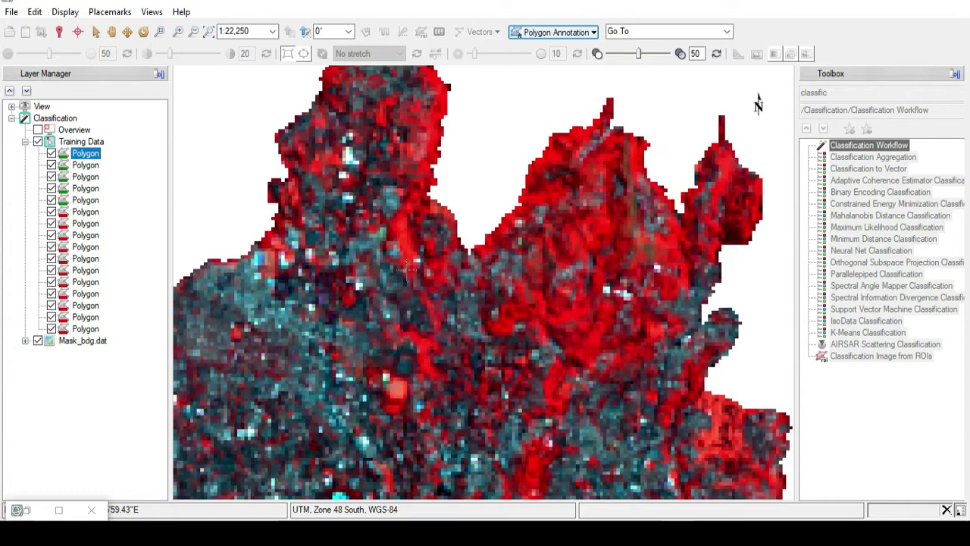
scroll(415, 300, "up", 3)
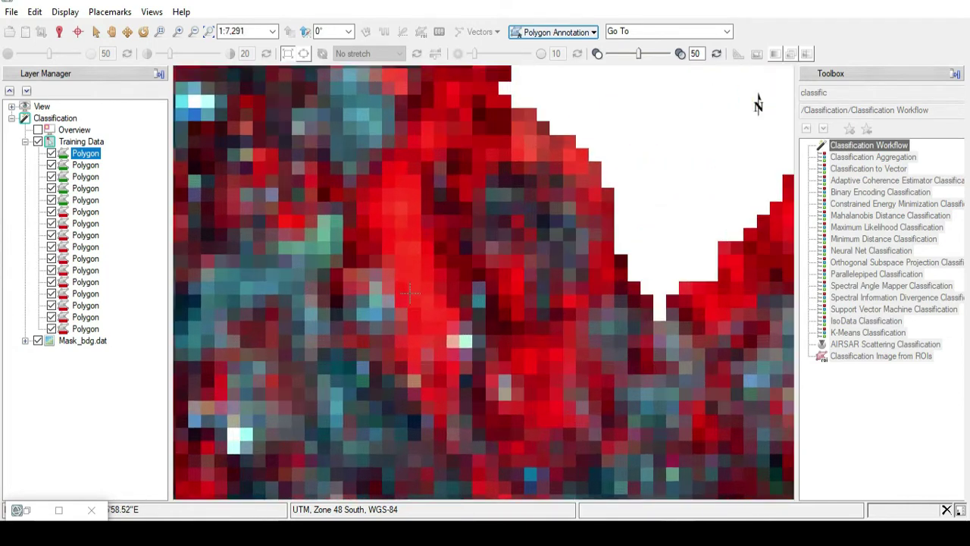
left_click(412, 295)
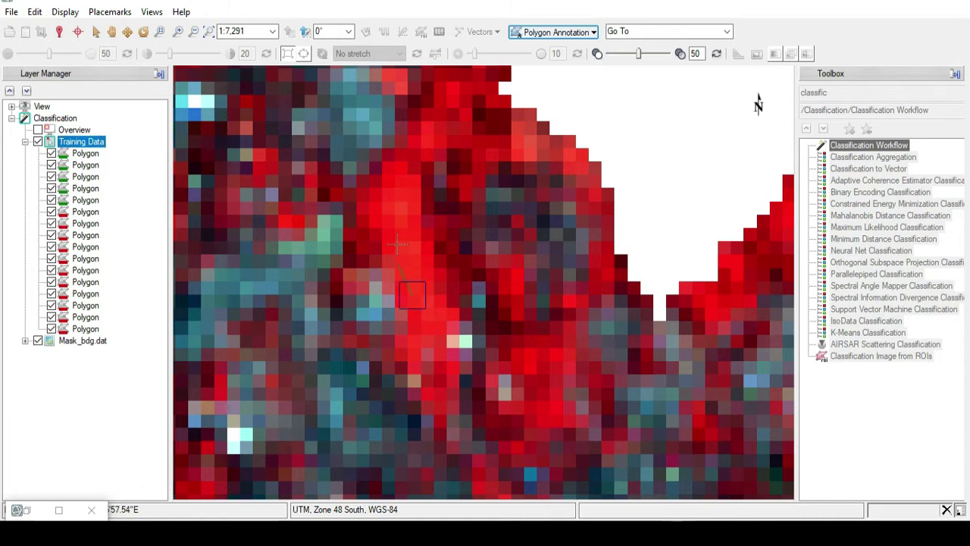
left_click(396, 250)
left_click(388, 218)
left_click(390, 193)
left_click(395, 184)
left_click(421, 233)
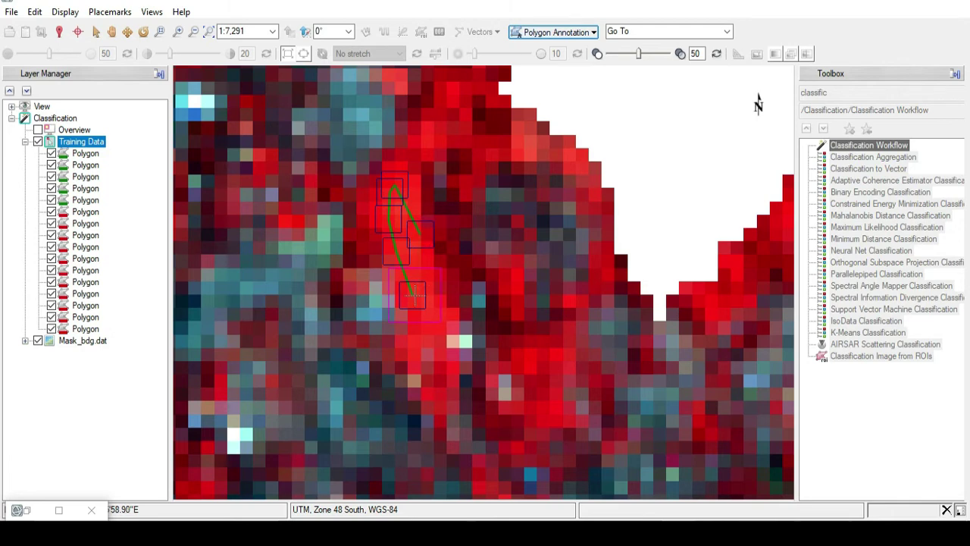
double_click(413, 294)
scroll(415, 291, "down", 2)
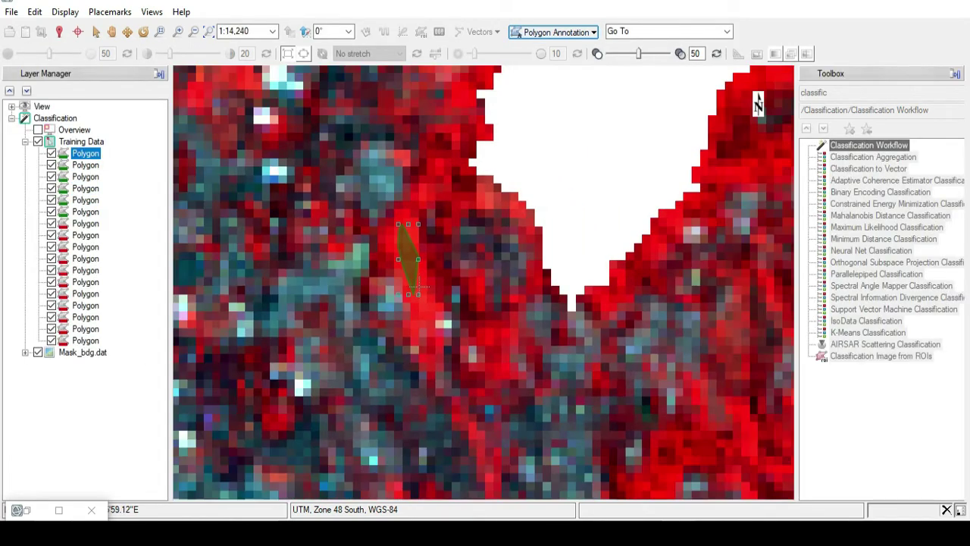
scroll(419, 286, "down", 3)
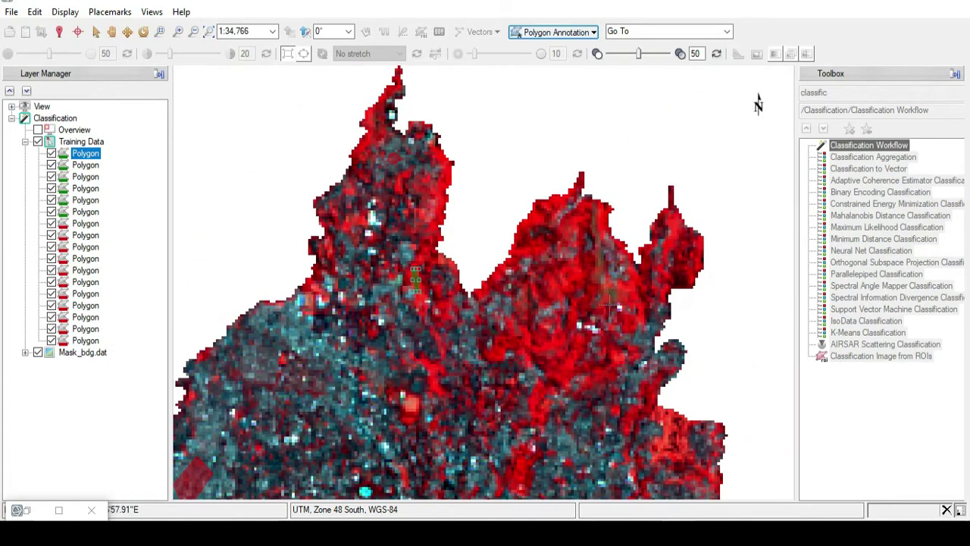
scroll(626, 318, "down", 1)
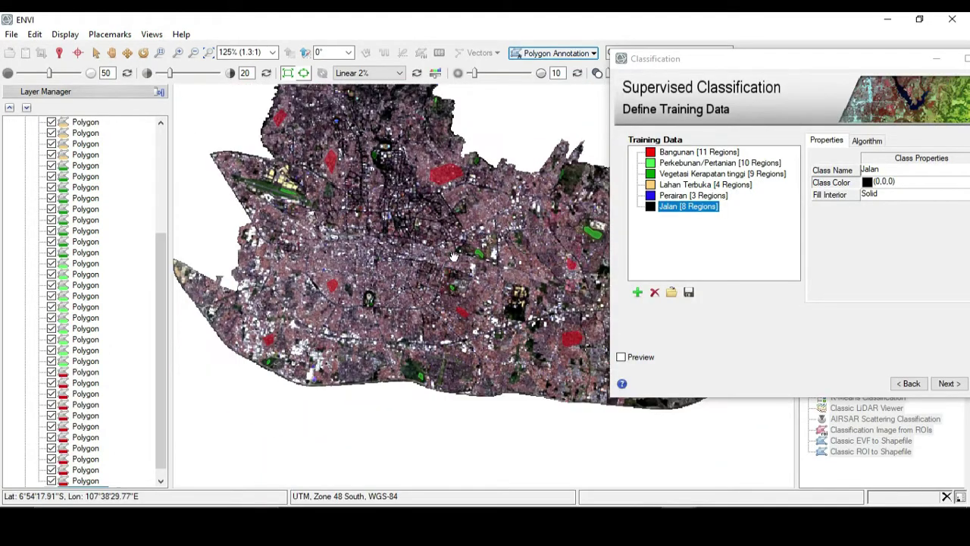
scroll(464, 260, "up", 1)
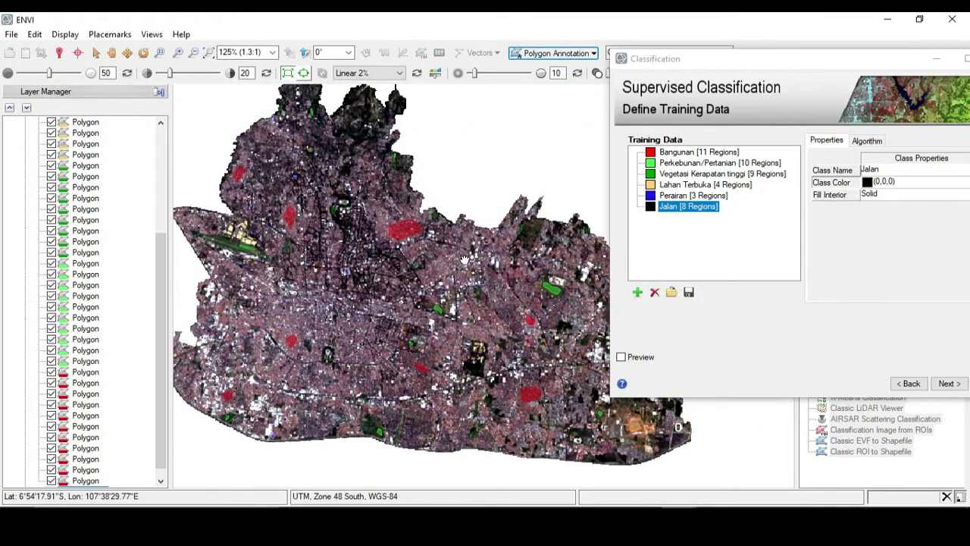
- Save the training data as a shapefile named PenutupLahan_bdg in the UTS\Finish folder
left_click_drag(763, 62, 423, 97)
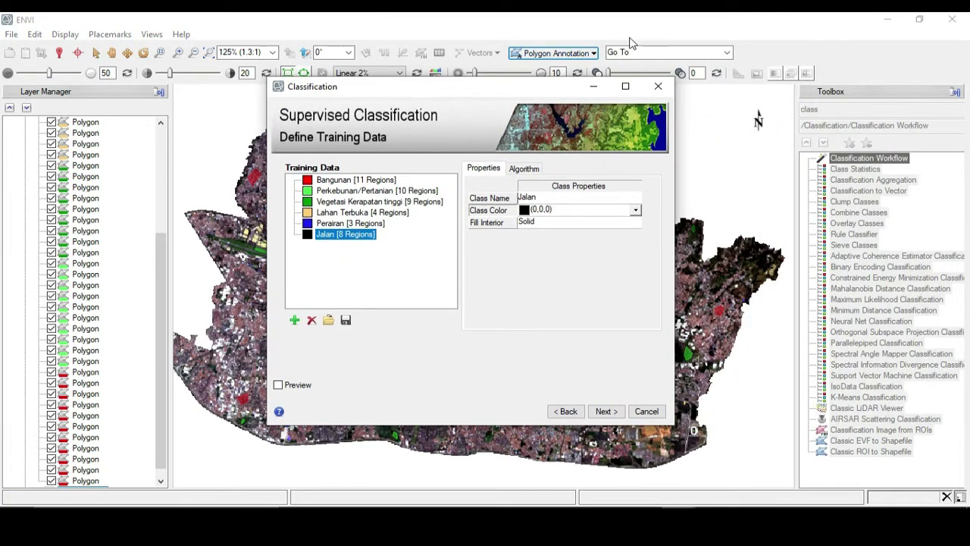
left_click(348, 322)
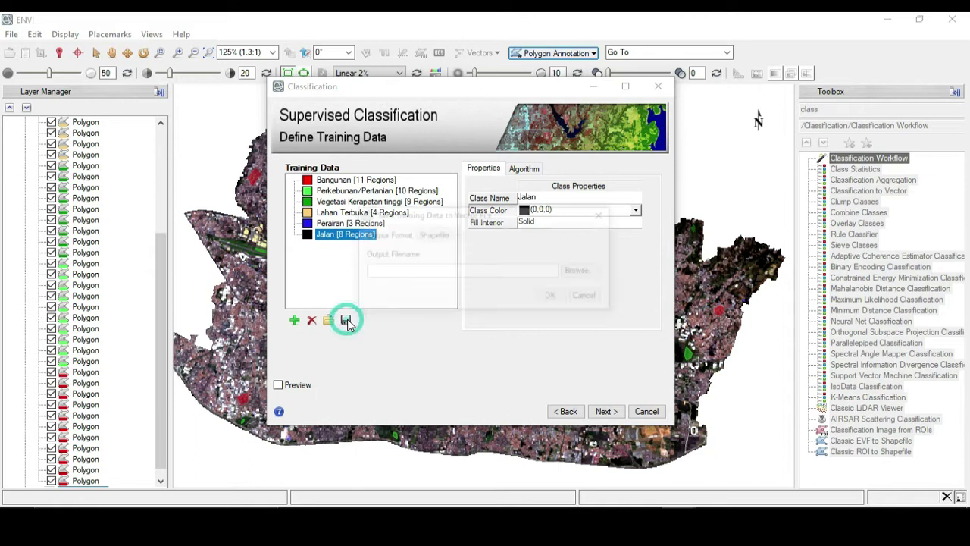
left_click(596, 275)
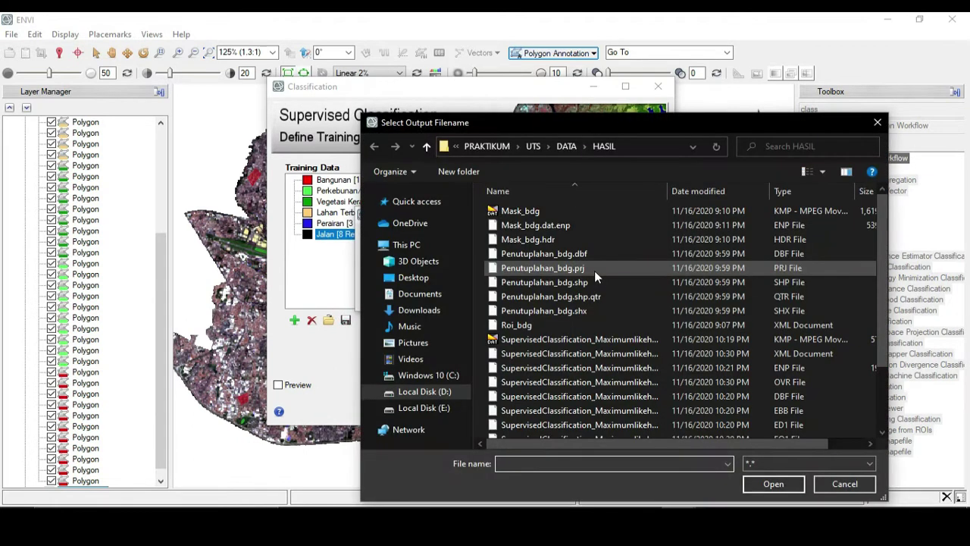
left_click(427, 147)
left_click(428, 147)
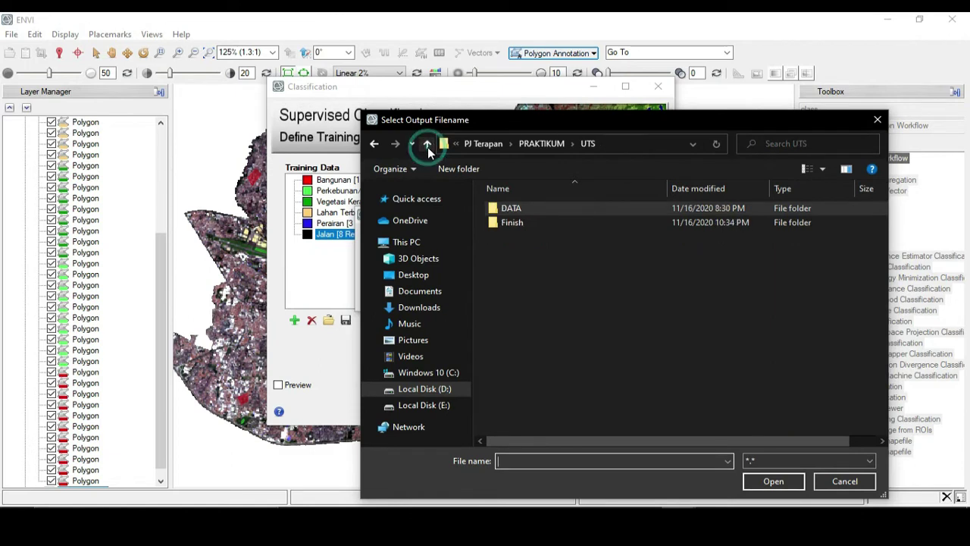
double_click(563, 222)
left_click(566, 460)
type("Pen")
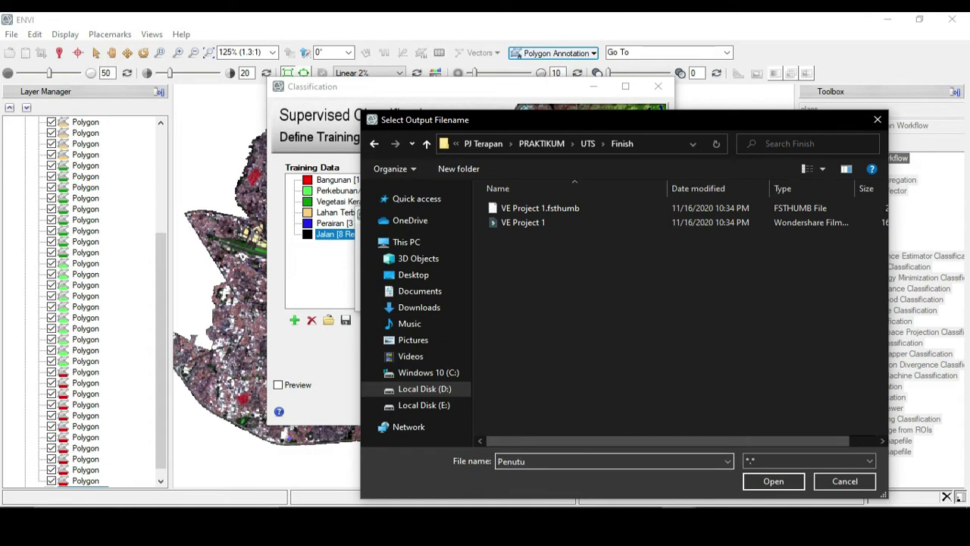
type("utupLahan_bdg")
key("Return")
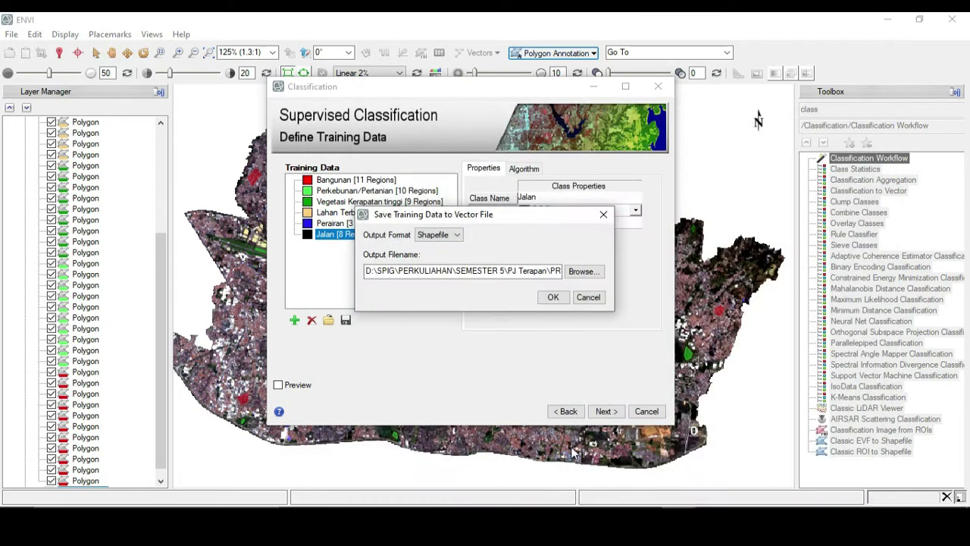
left_click(566, 298)
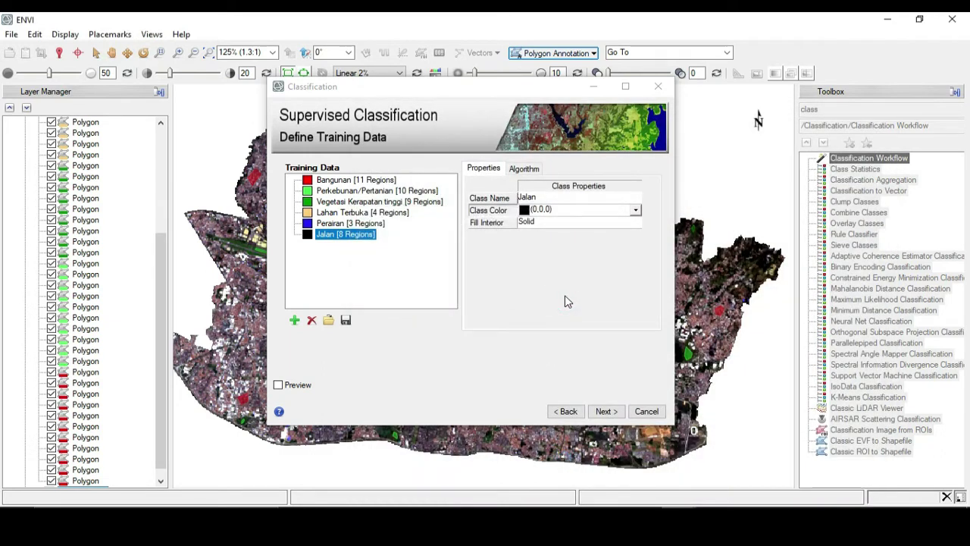
- Run the supervised classification with the defined training data and minimize the Cleanup dialog to inspect the classified map
left_click(606, 412)
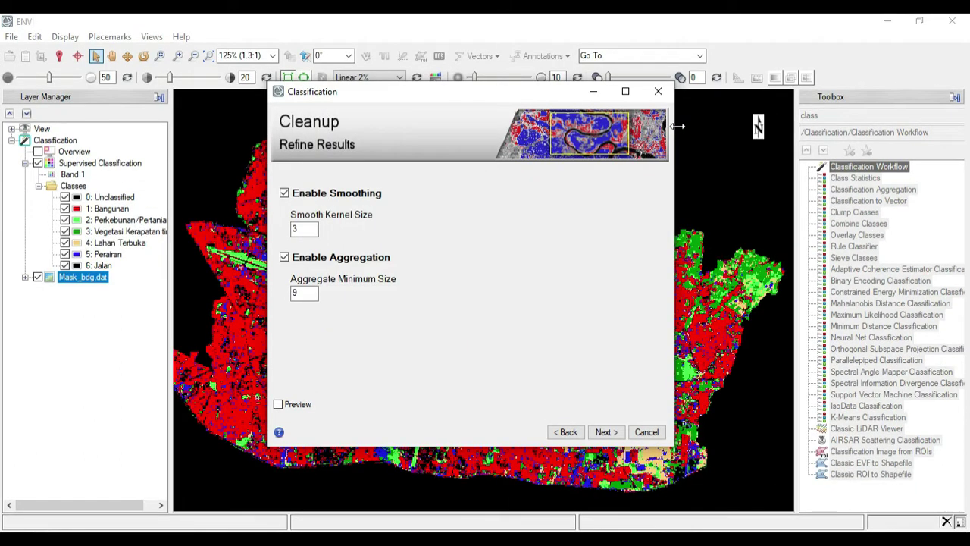
left_click_drag(473, 95, 569, 108)
left_click(667, 104)
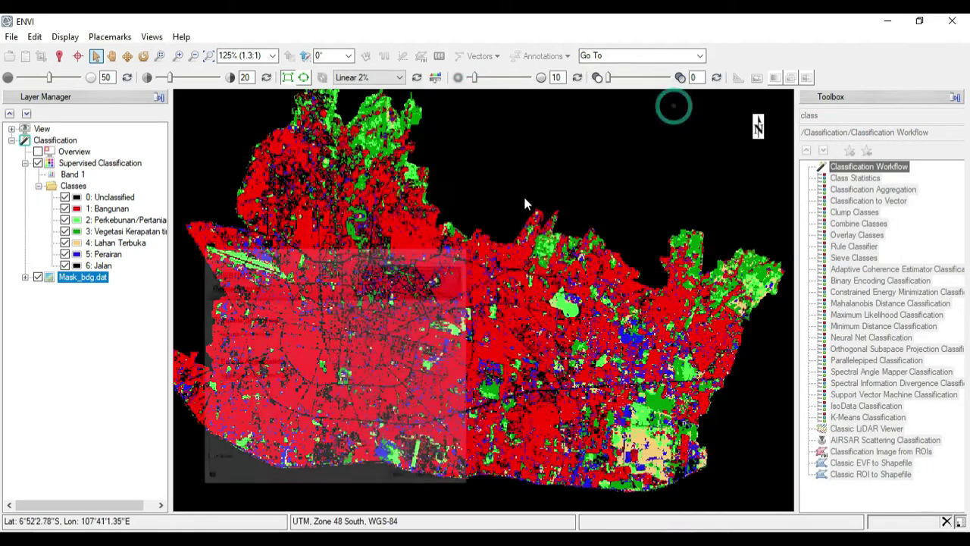
left_click(485, 304)
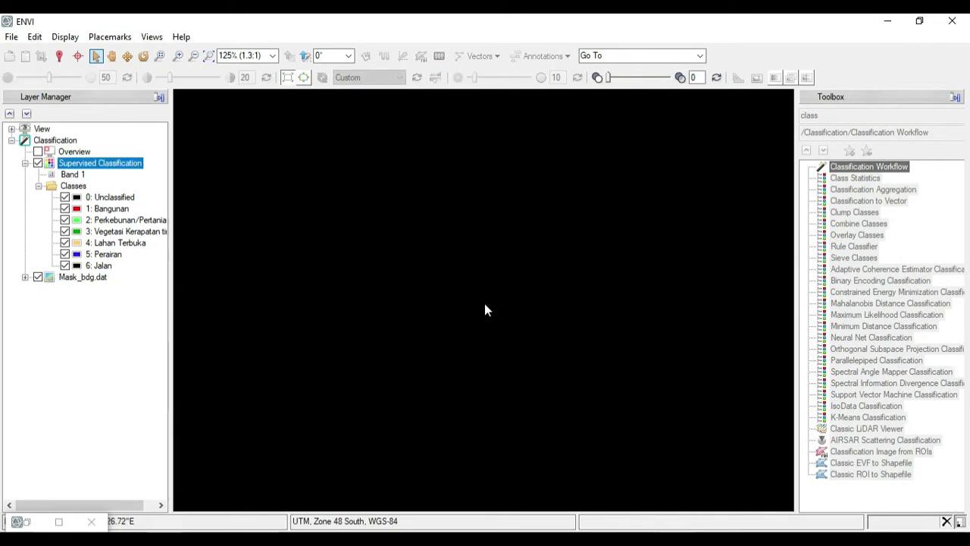
scroll(407, 320, "up", 3)
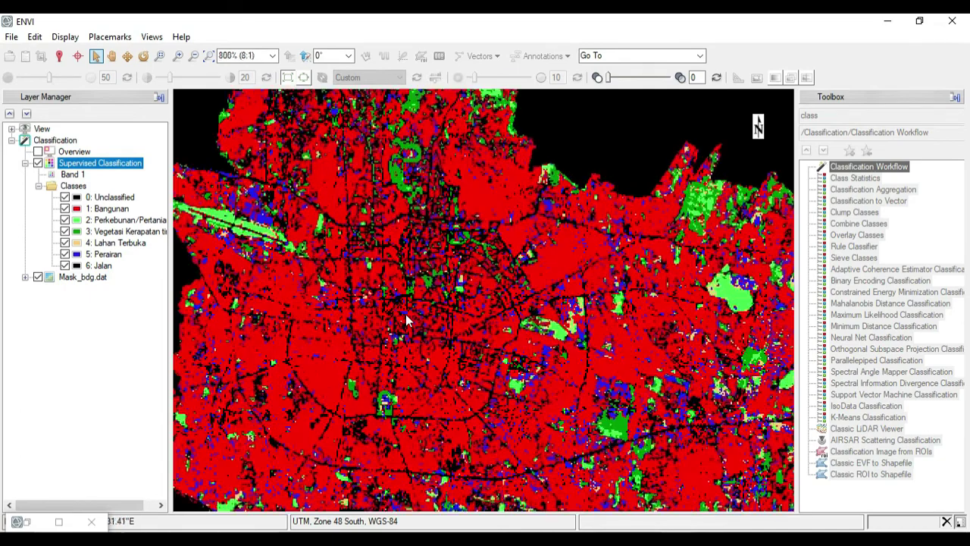
scroll(403, 304, "down", 2)
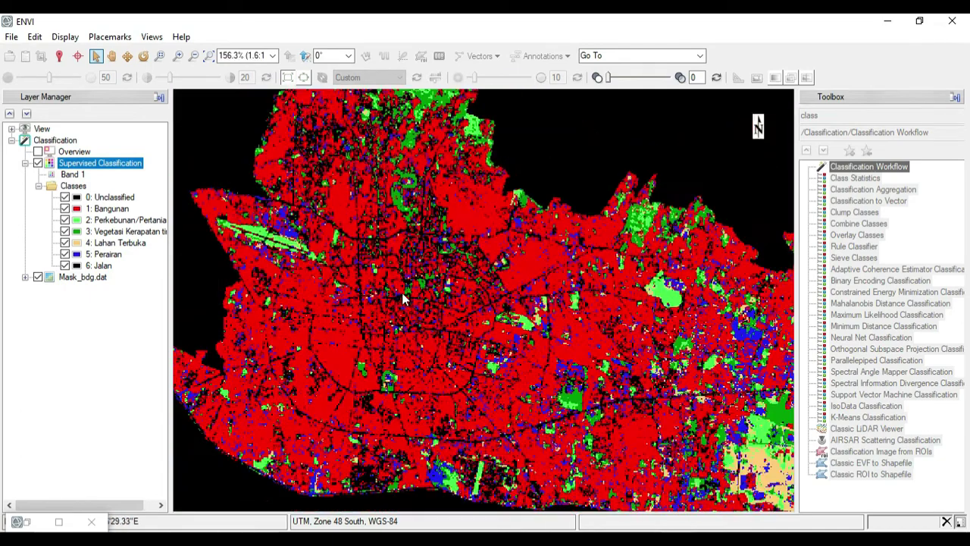
- Preview the cleanup with smooth kernel size 3 and aggregate minimum size 1 over several central parts of the classified map
scroll(403, 303, "down", 1)
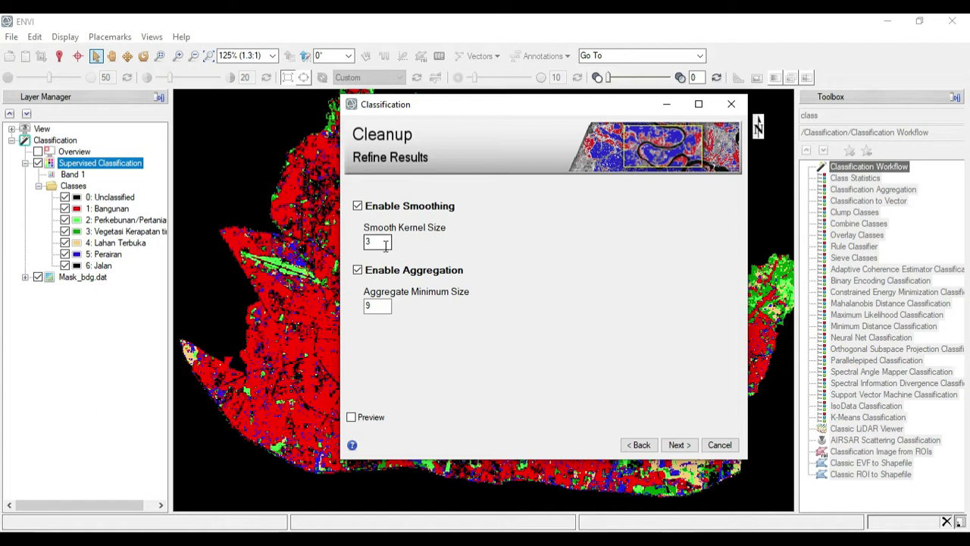
left_click_drag(464, 110, 644, 146)
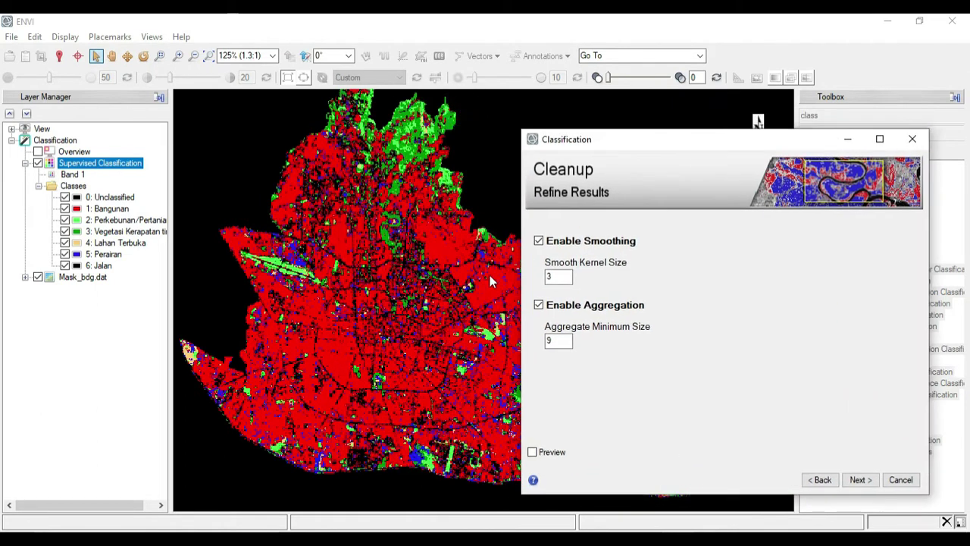
left_click_drag(491, 282, 372, 255)
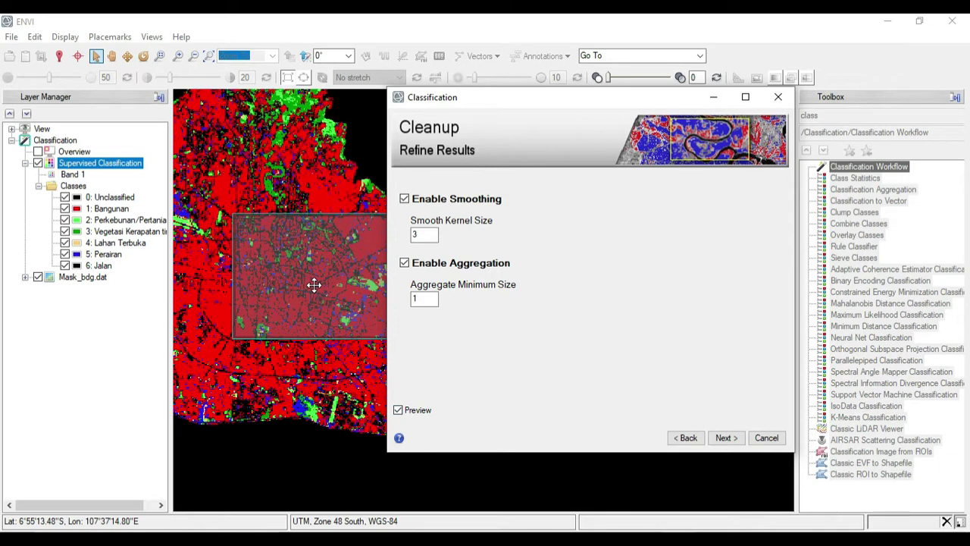
left_click(322, 264)
left_click_drag(322, 263, 282, 287)
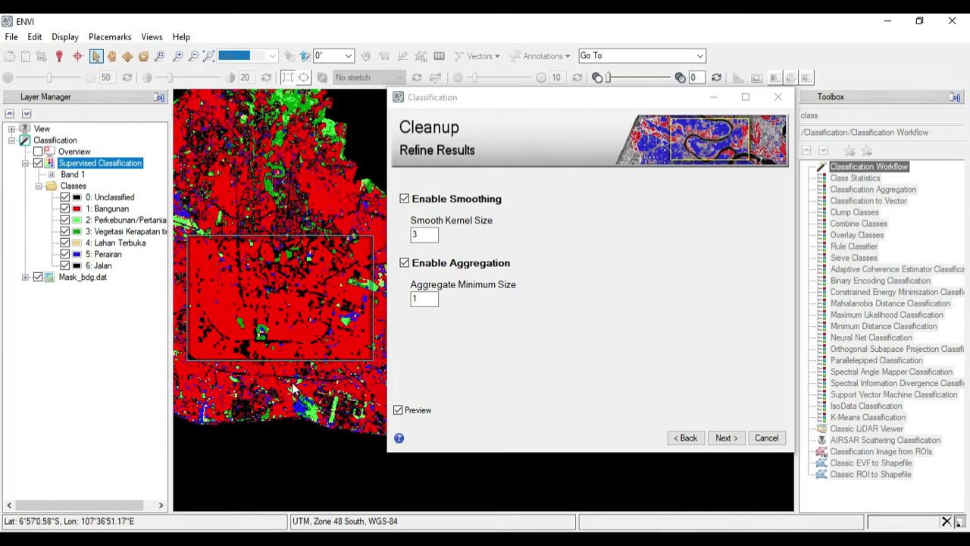
left_click_drag(473, 100, 668, 106)
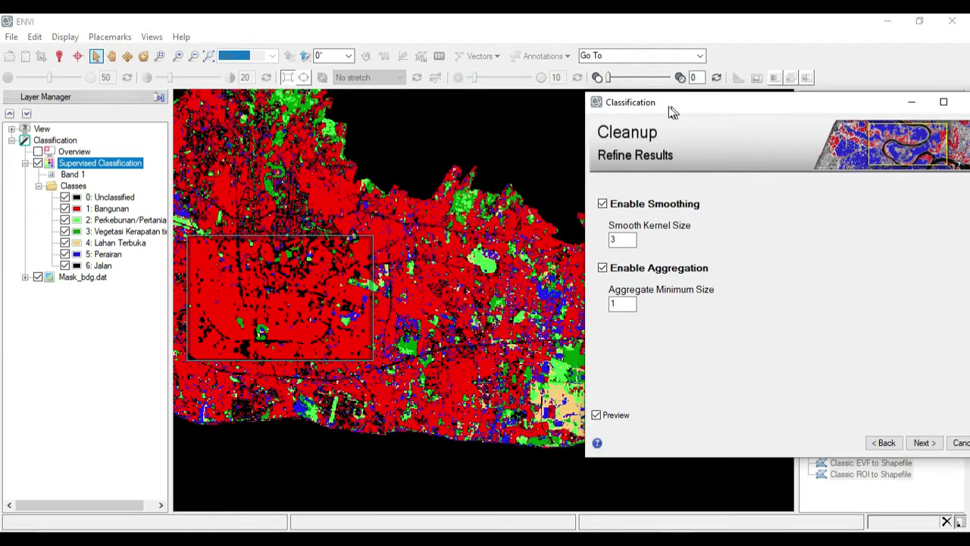
left_click_drag(287, 300, 379, 278)
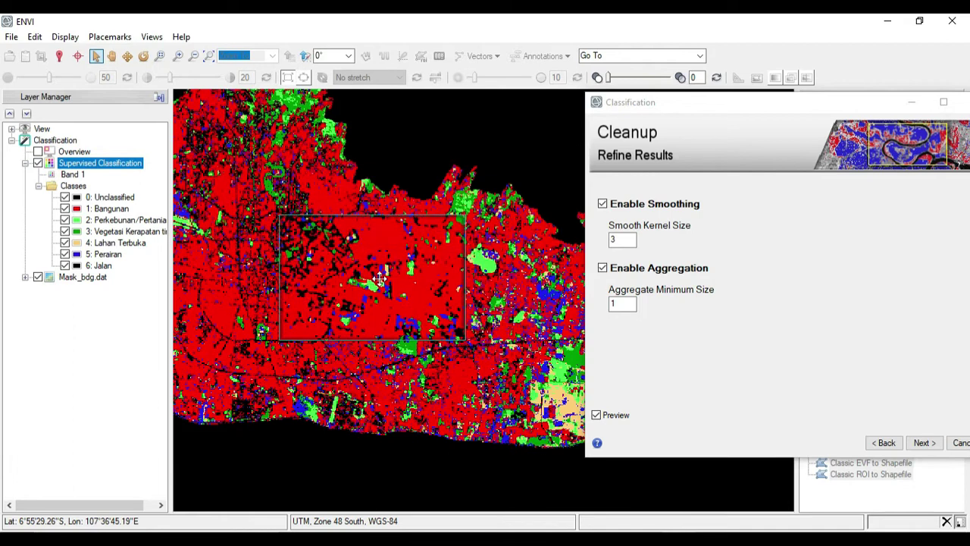
- Disable smoothing and aggregation, turn off the cleanup preview after checking the map, and proceed to the export settings
left_click(602, 205)
left_click(602, 269)
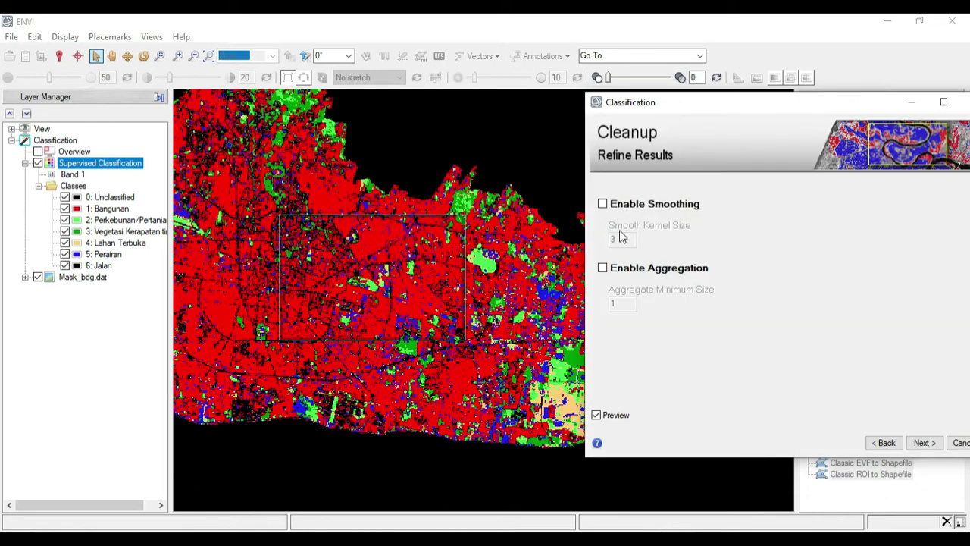
left_click_drag(393, 280, 340, 285)
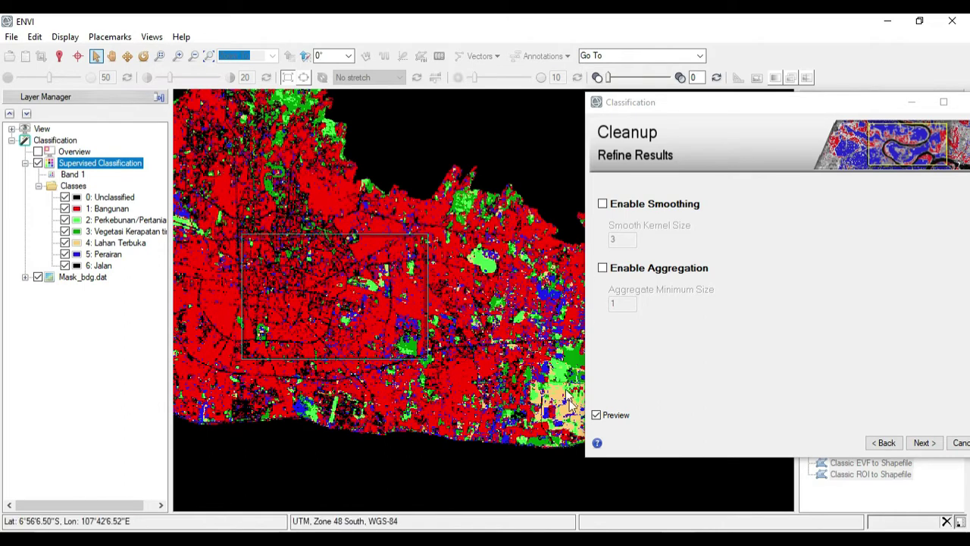
left_click(597, 415)
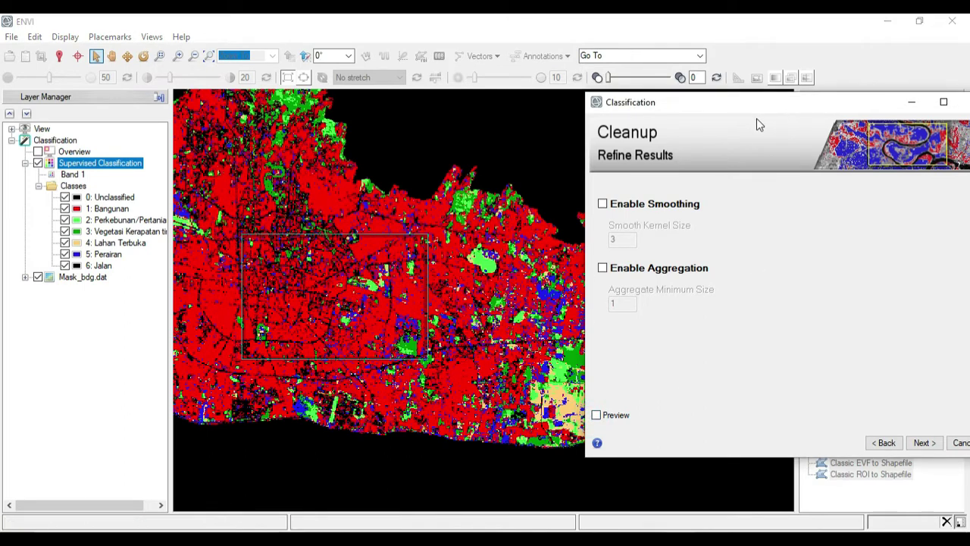
left_click_drag(755, 107, 479, 87)
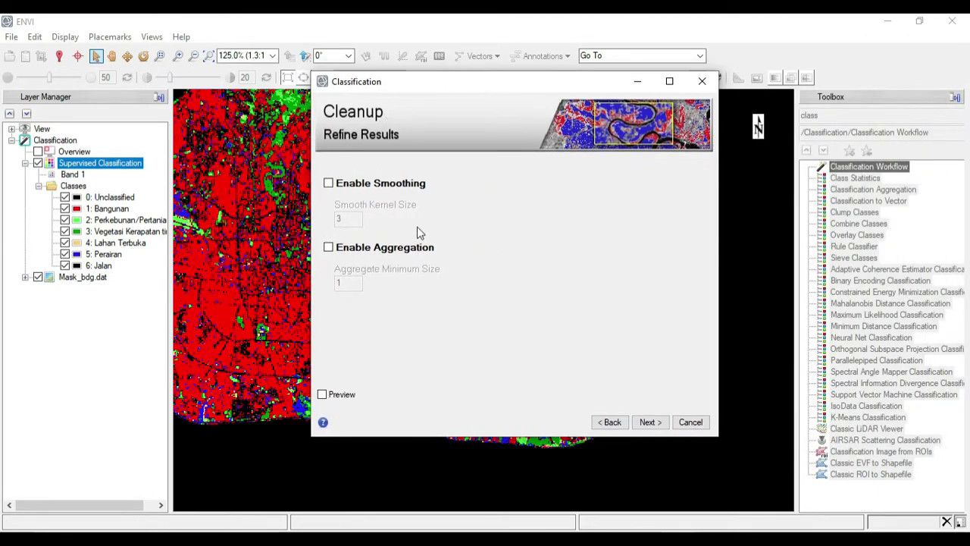
left_click(651, 422)
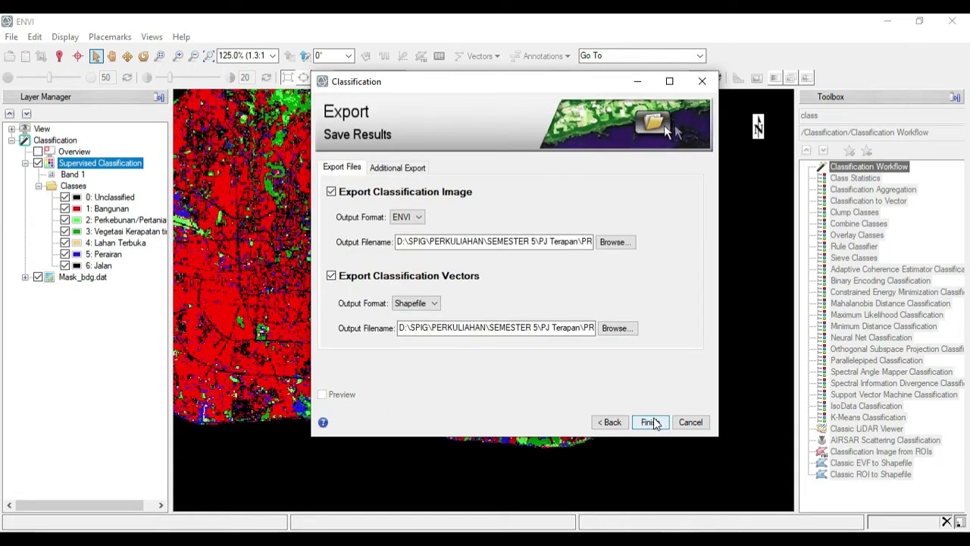
- Name both the ENVI classification image and the shapefile vector output Supervised_MaximumLikehood in the UTS\Finish folder
left_click(614, 242)
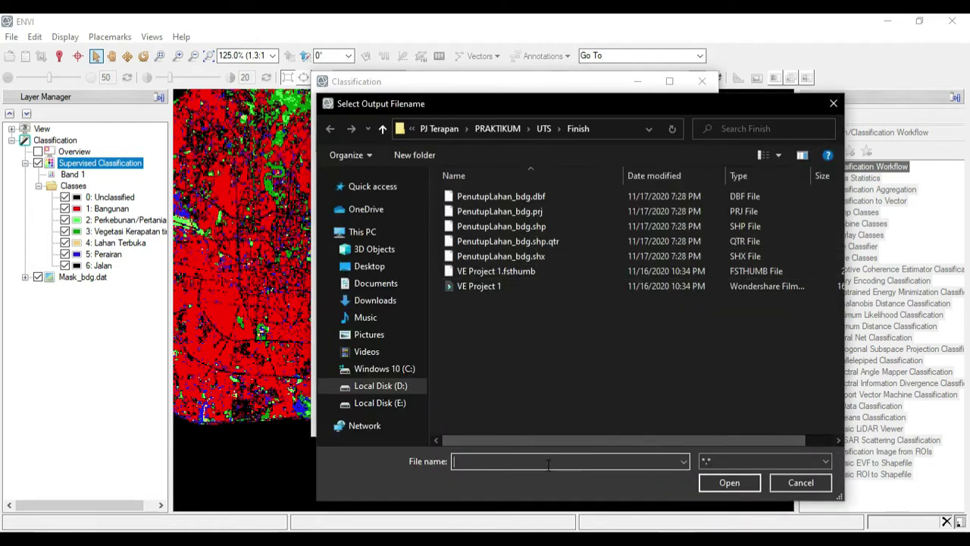
type("Supervised_MaximumLikehood")
key("Return")
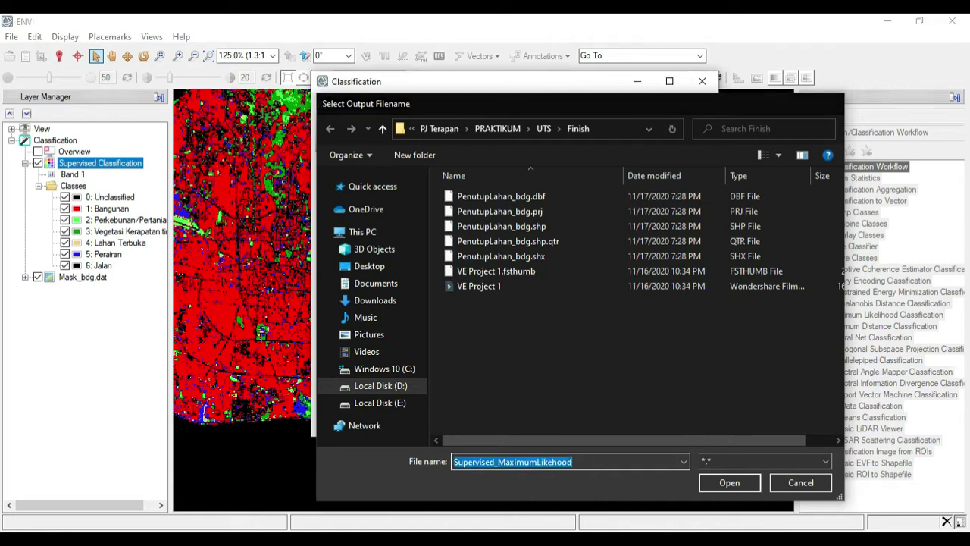
left_click(631, 329)
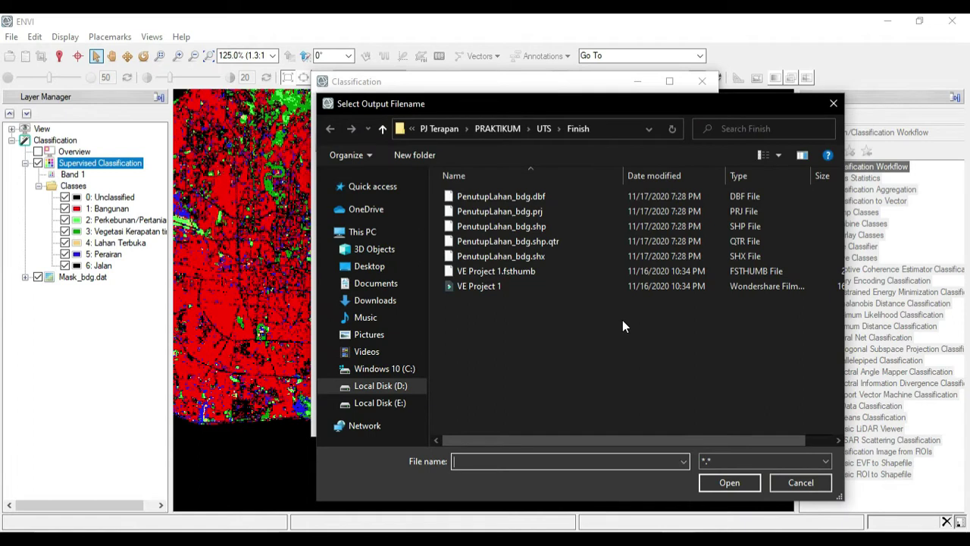
type("Supervised_MaximumLie")
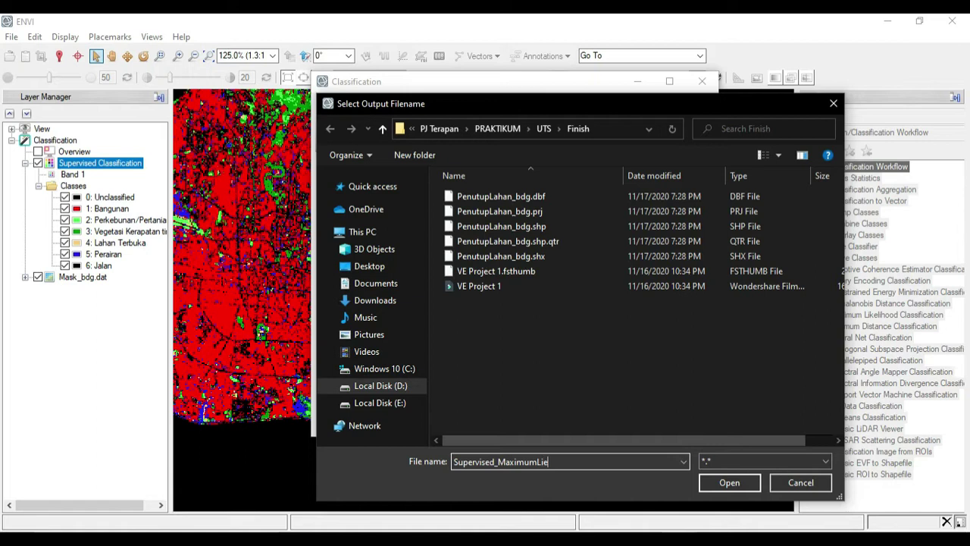
type("kehood")
key("Return")
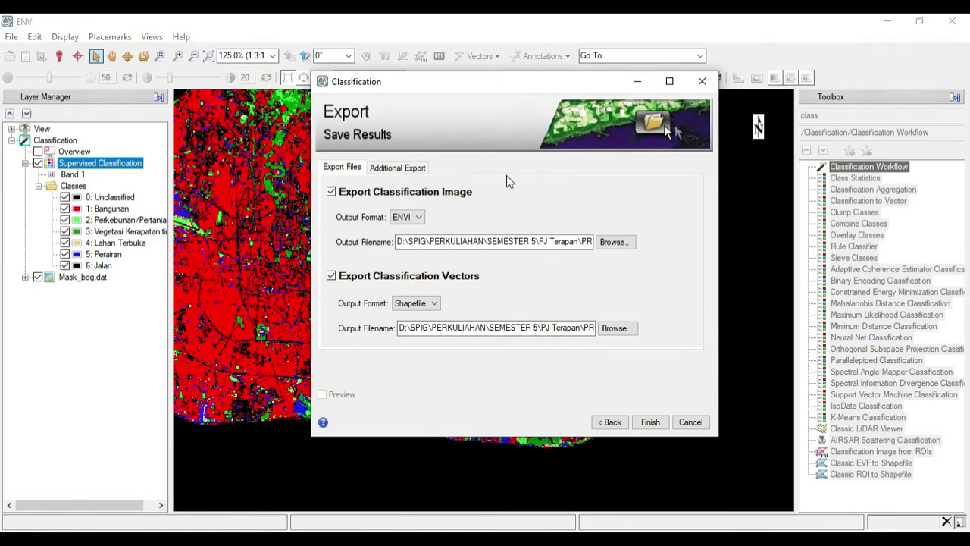
- Enable the classification statistics export and name its text file Statistic_Maximumlikehood in the UTS\Finish folder
left_click(426, 168)
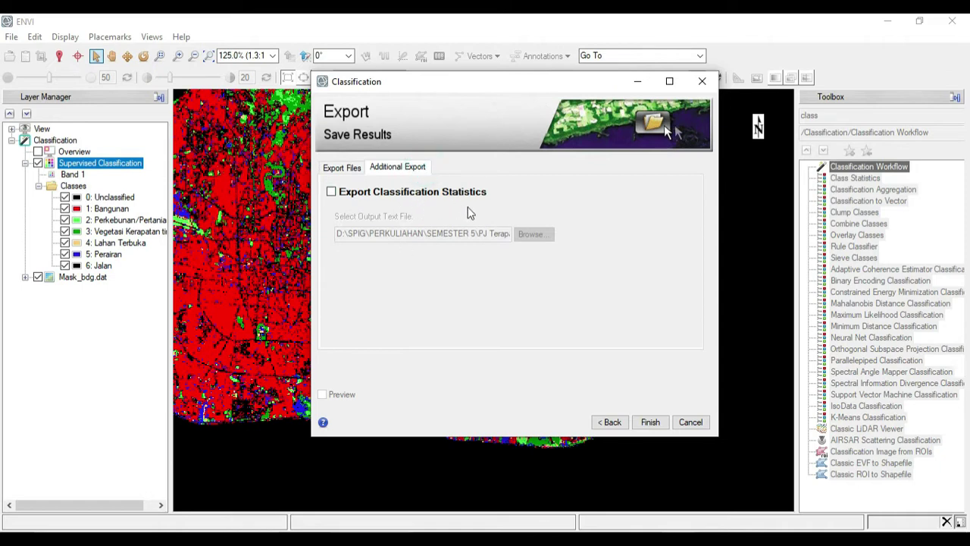
left_click(331, 192)
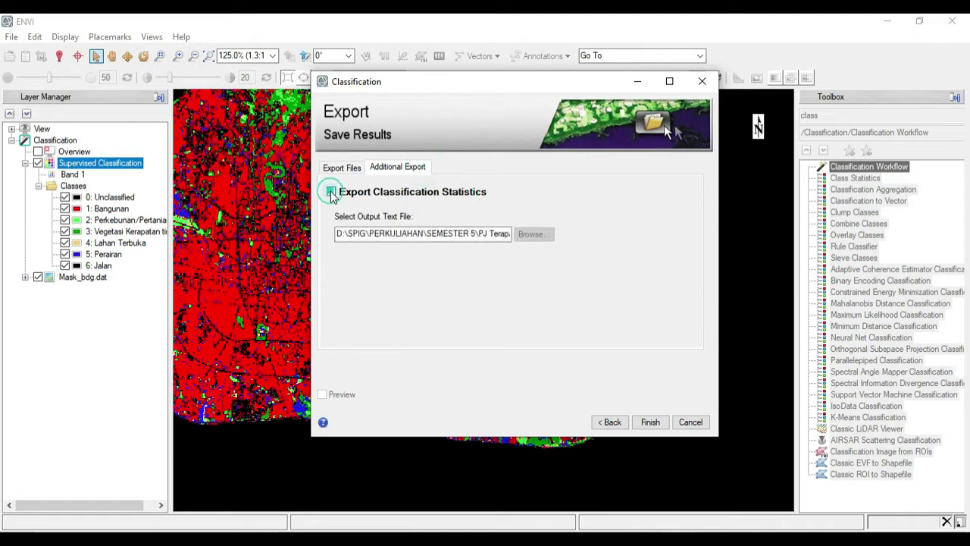
left_click(551, 235)
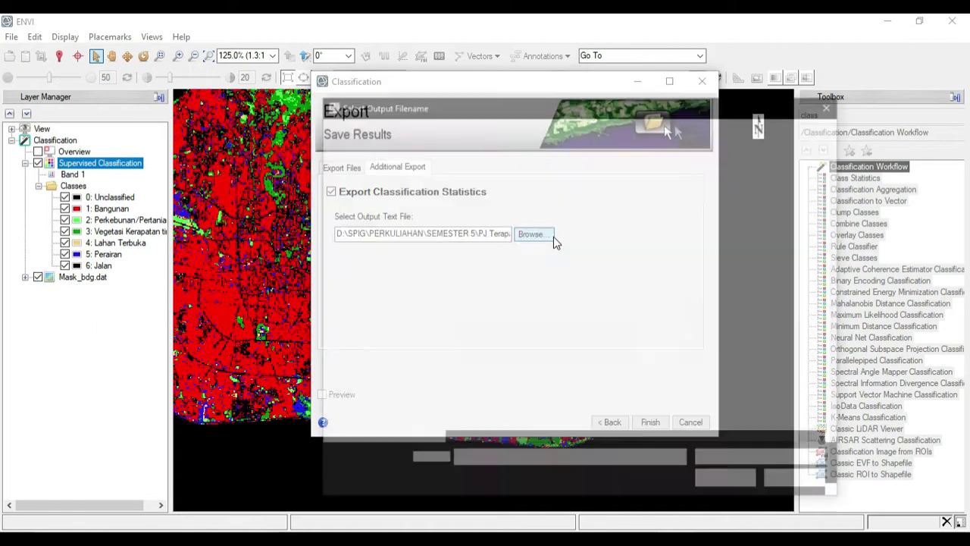
left_click(527, 461)
left_click_drag(484, 458, 442, 458)
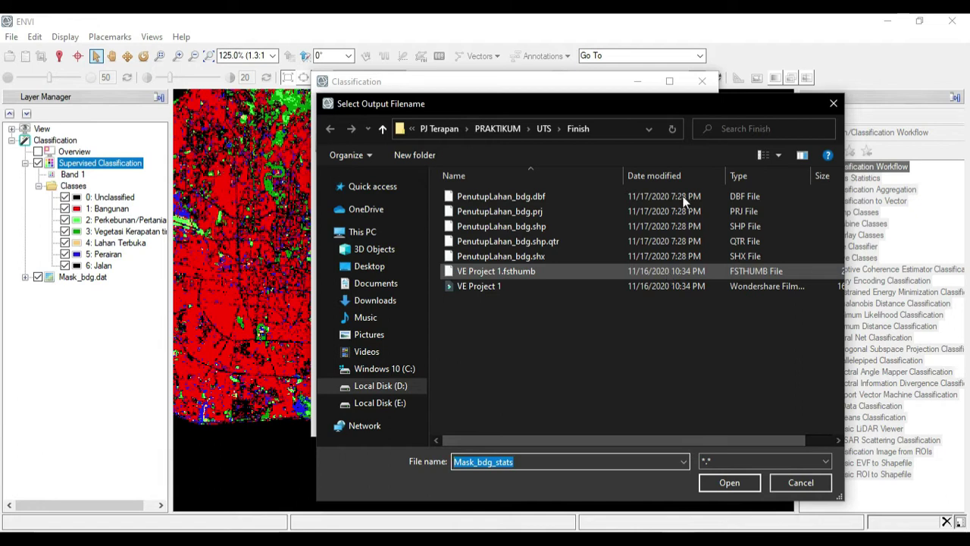
type("Statistic_")
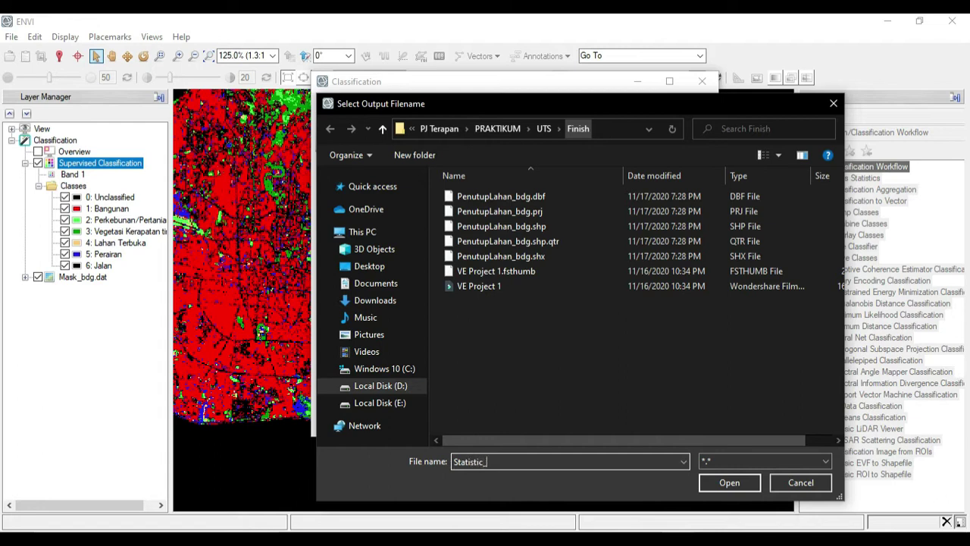
type("Maximumlikehood")
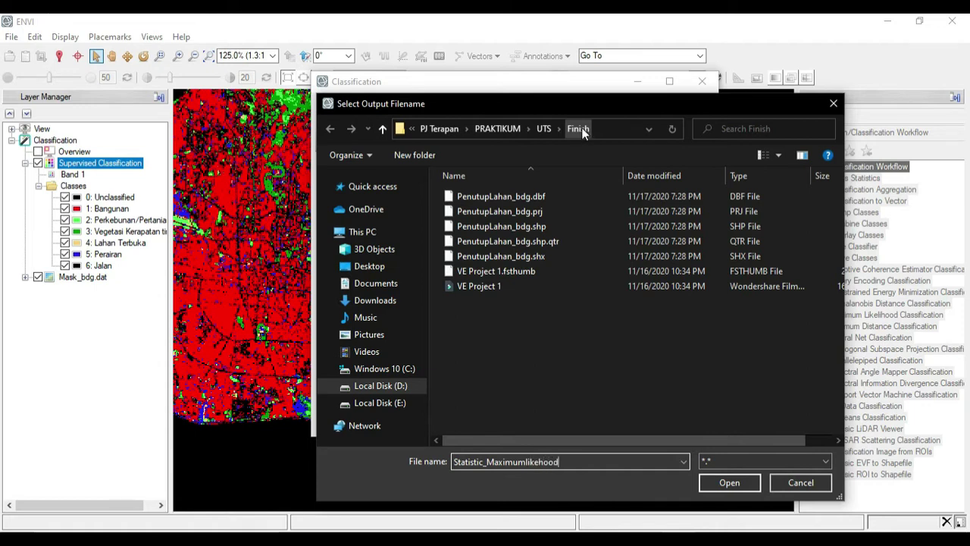
left_click(729, 483)
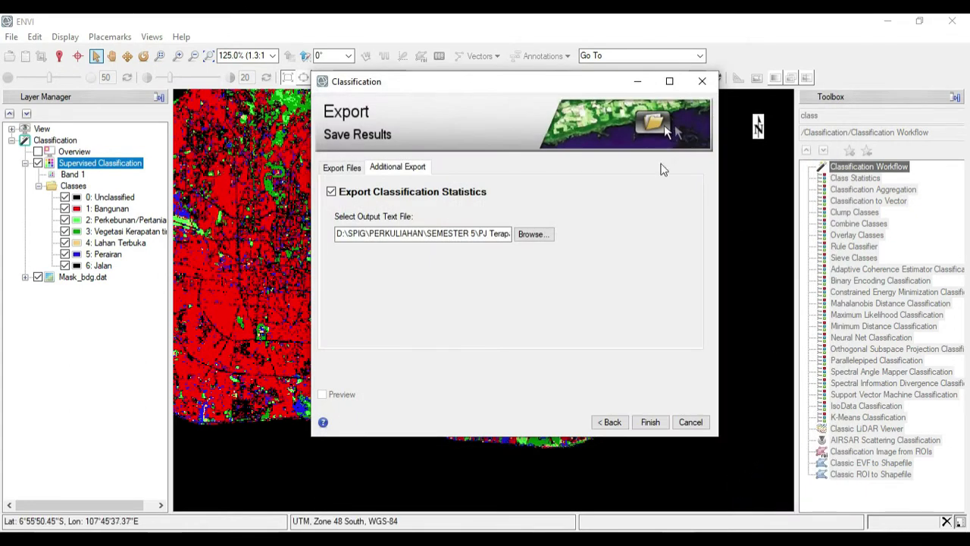
- Review the file and statistics export settings and export the classification results
left_click(354, 168)
left_click(383, 171)
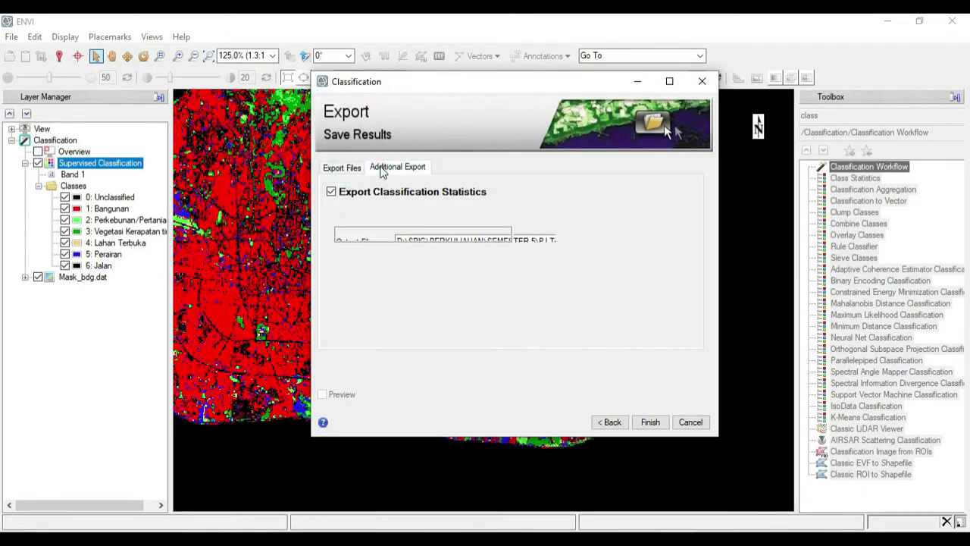
left_click(351, 170)
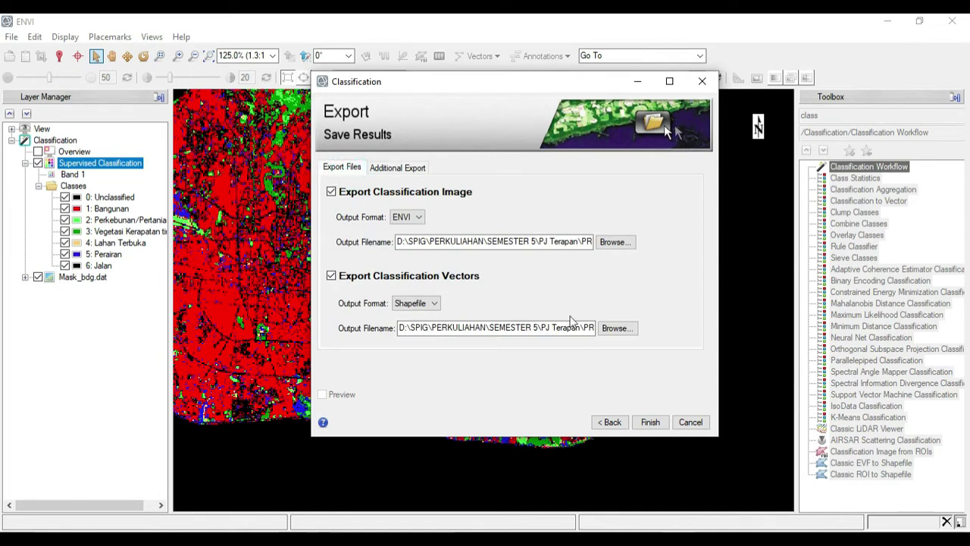
left_click(654, 421)
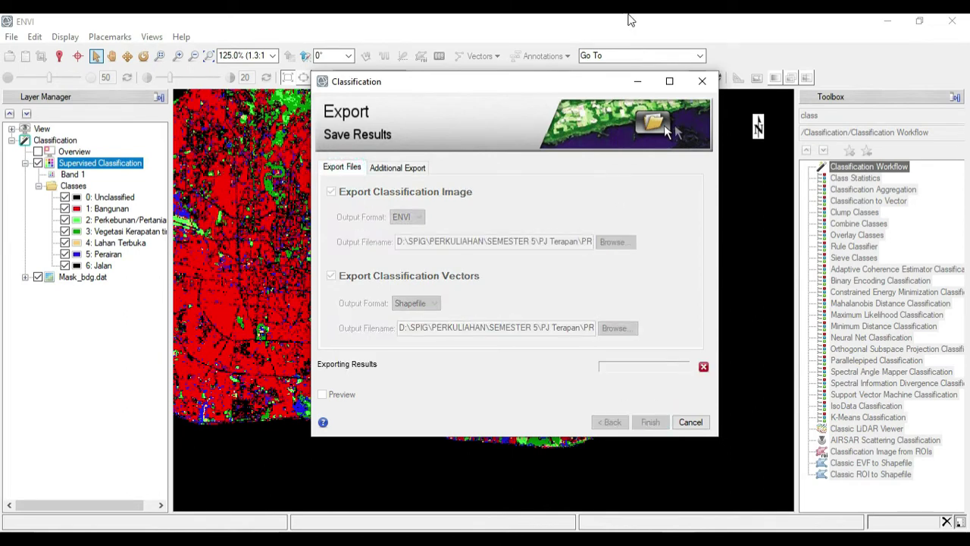
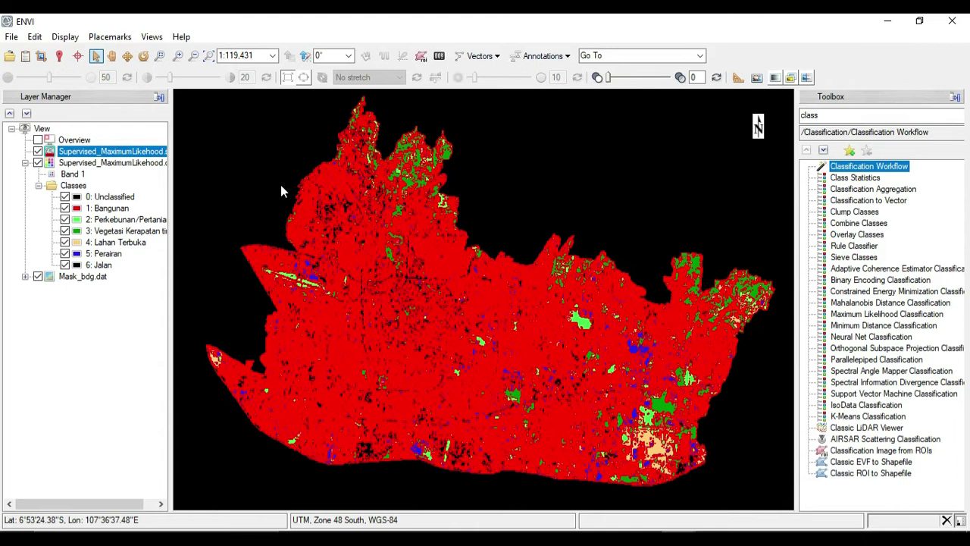
- Hide the Supervised_MaximumLikehood shapefile and classified raster in turn to compare the classification with the underlying Bandung image
left_click(38, 152)
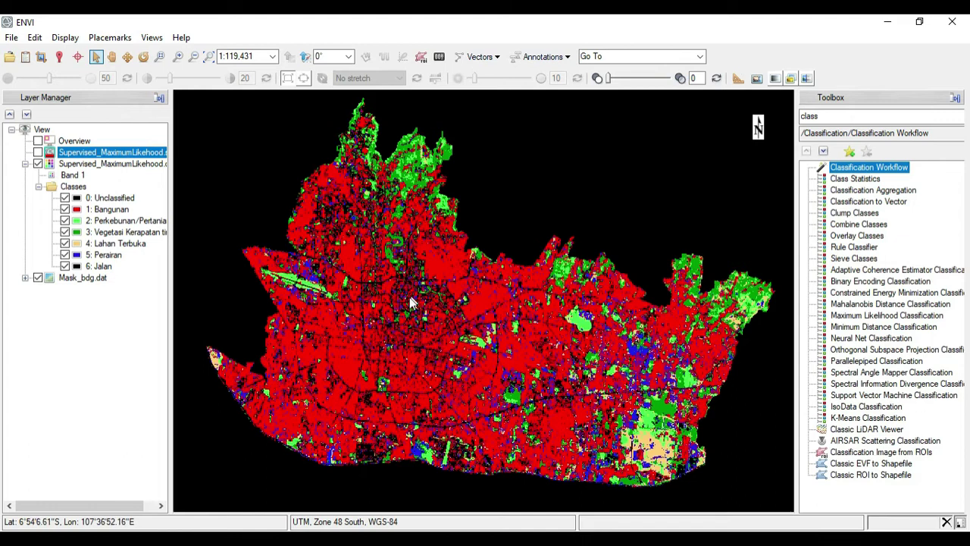
left_click(37, 153)
left_click(38, 153)
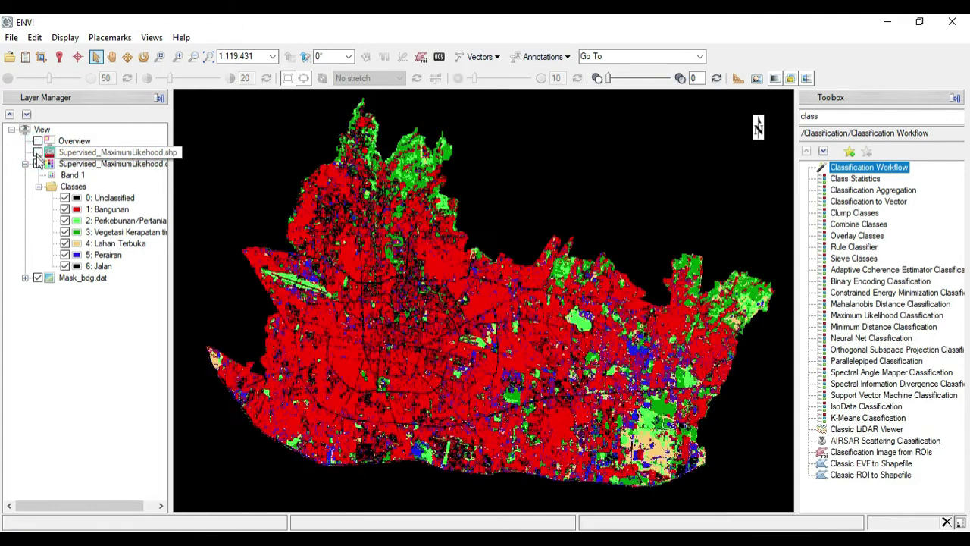
left_click(38, 164)
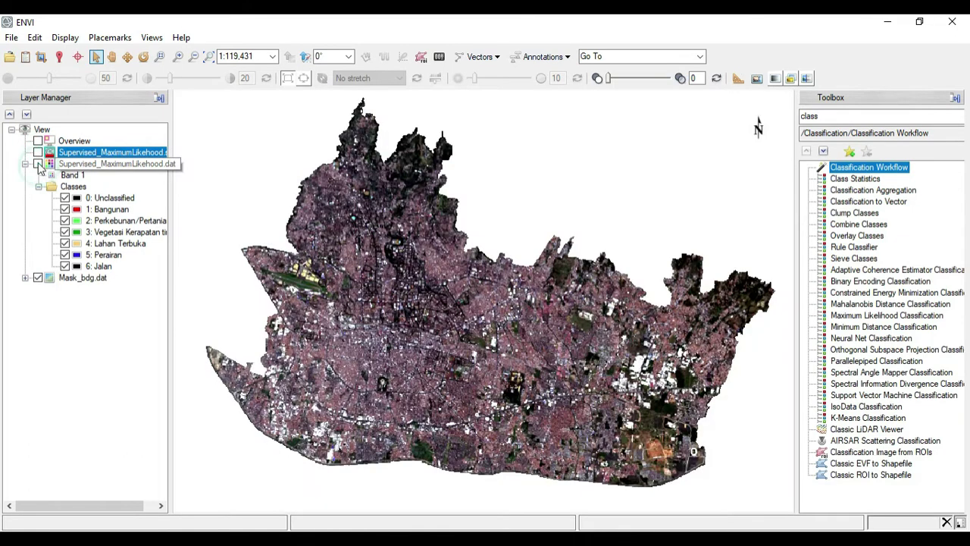
- Hide Mask_bdg.dat and the classified raster and examine the polygon outlines of the Supervised_MaximumLikehood shapefile on their own
left_click(38, 277)
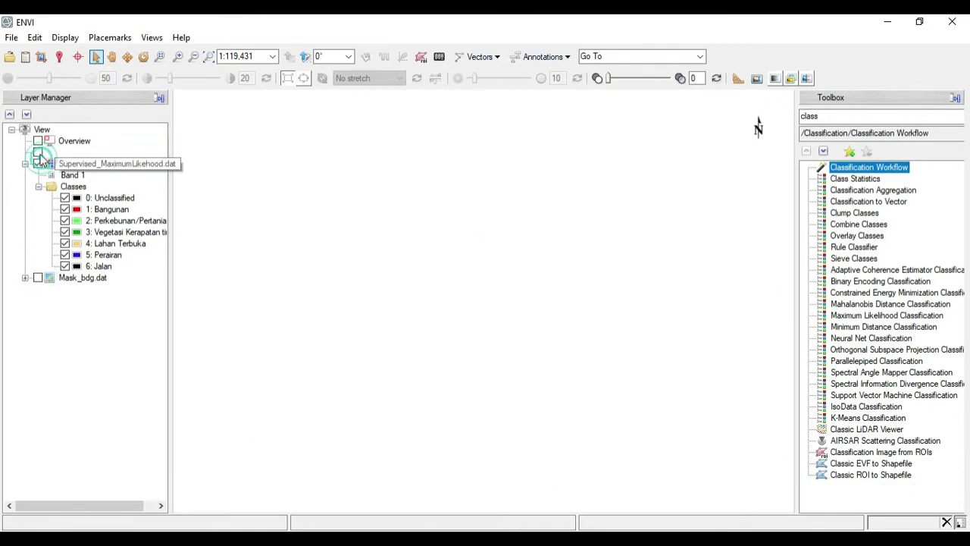
left_click(38, 164)
left_click(38, 164)
left_click(38, 152)
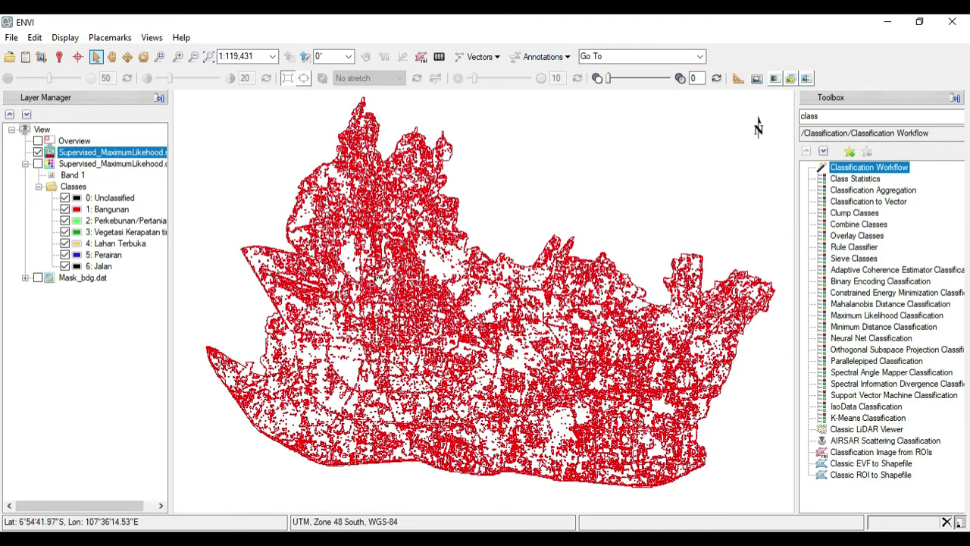
scroll(377, 297, "up", 2)
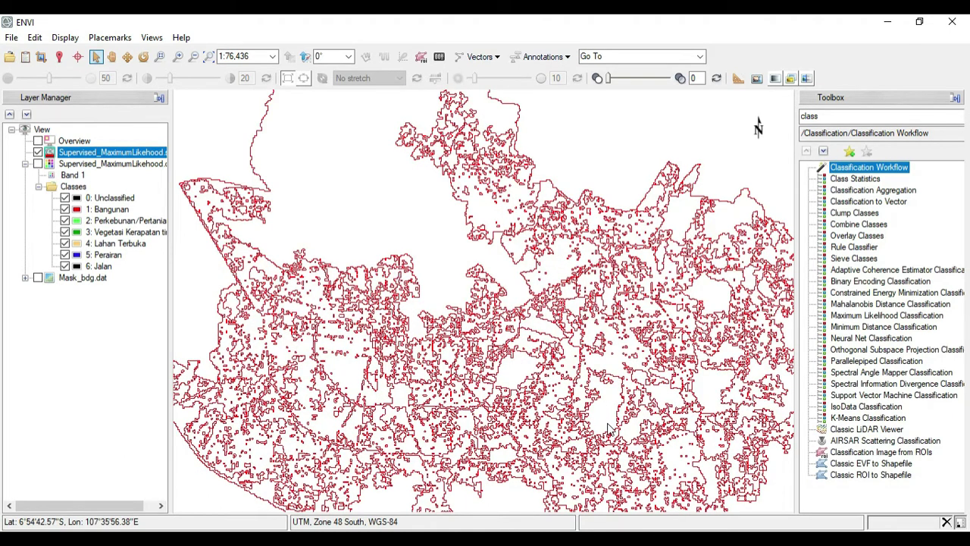
scroll(607, 425, "down", 1)
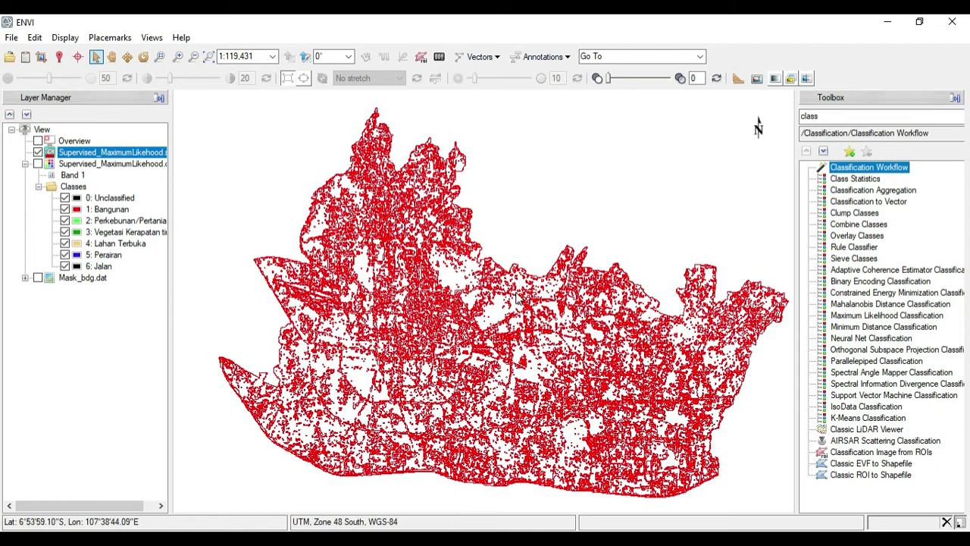
left_click(38, 151)
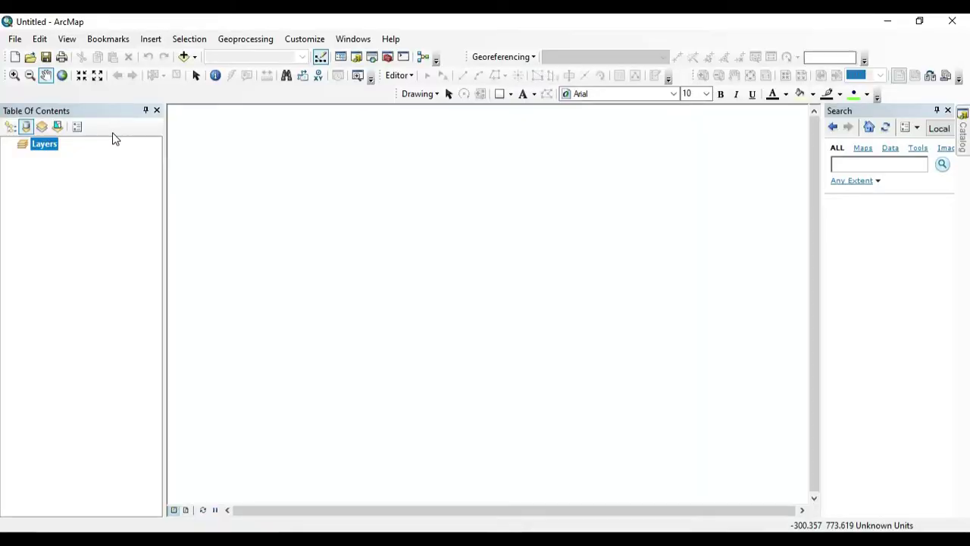
- Add the classified raster Supervised_MaximumLikehood.dat from the UTS\Finish folder to the map, accepting its missing spatial reference
left_click(184, 60)
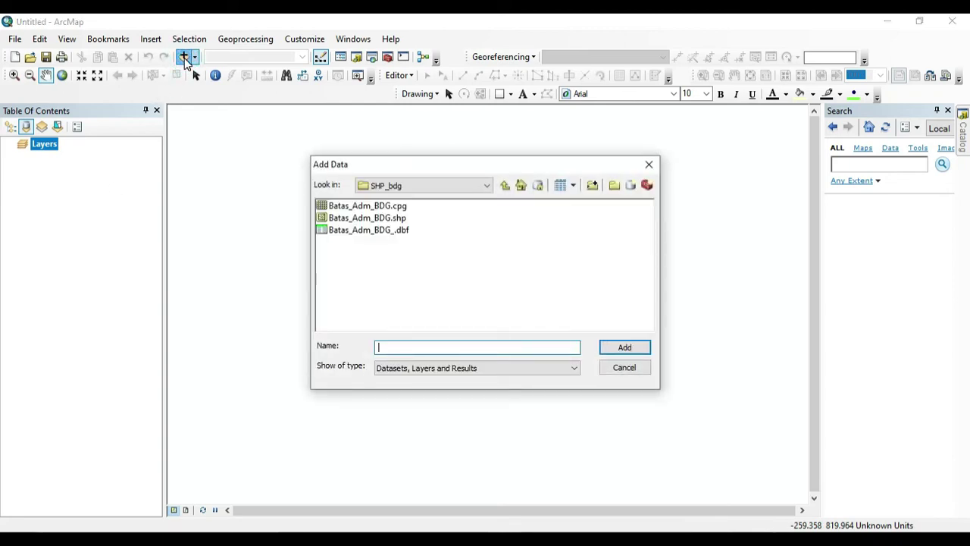
left_click(504, 185)
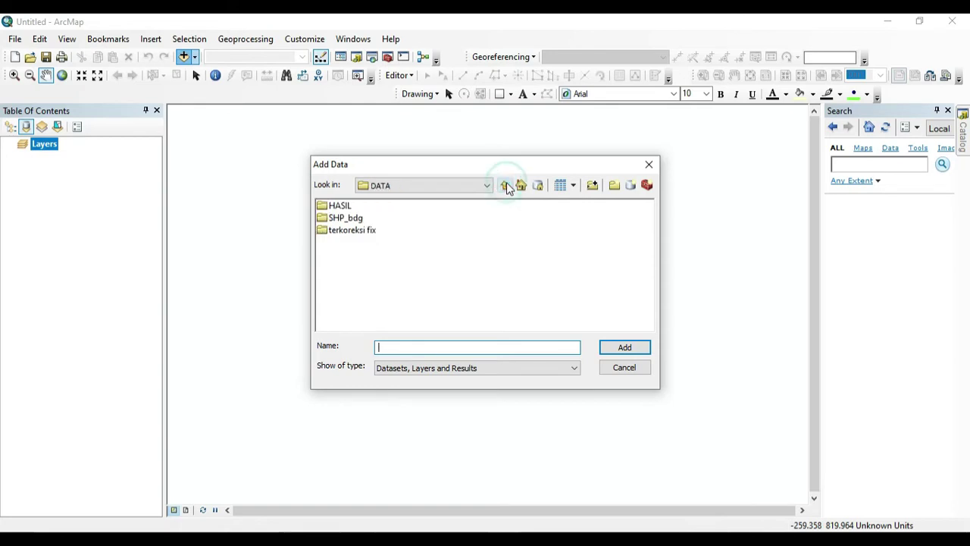
left_click(505, 186)
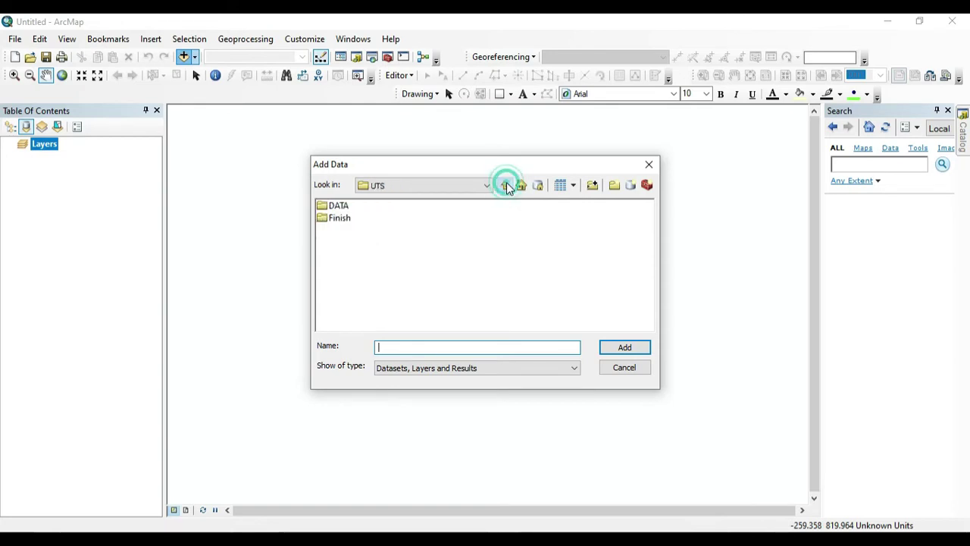
double_click(338, 220)
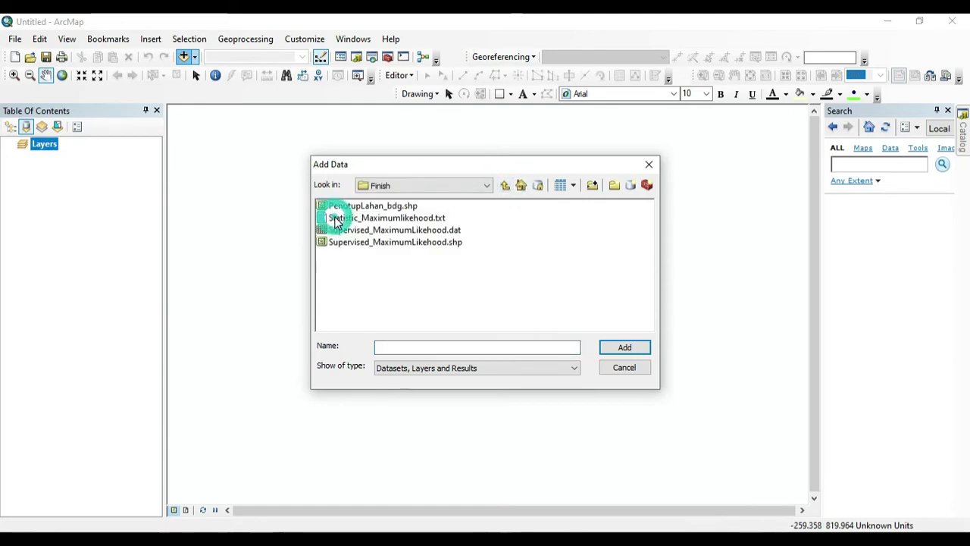
left_click(381, 235)
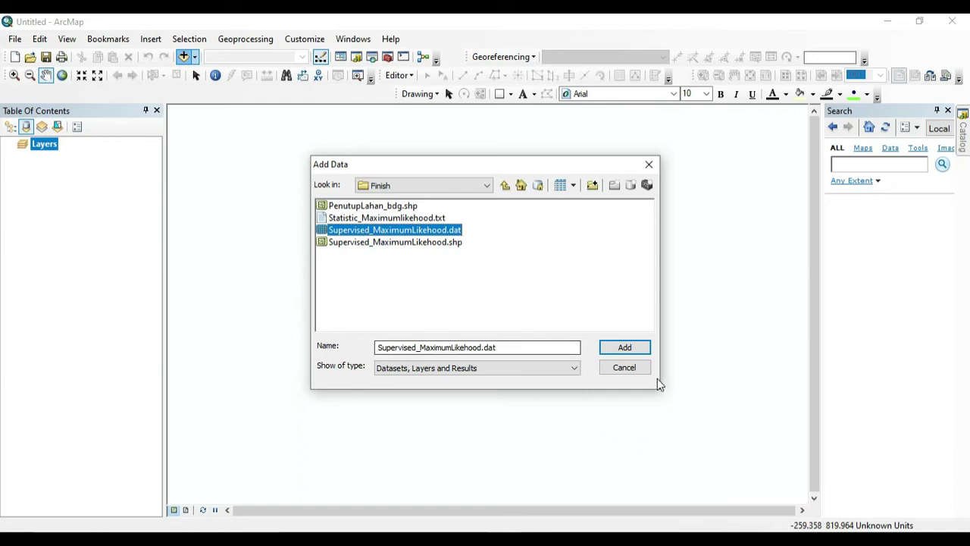
left_click(631, 349)
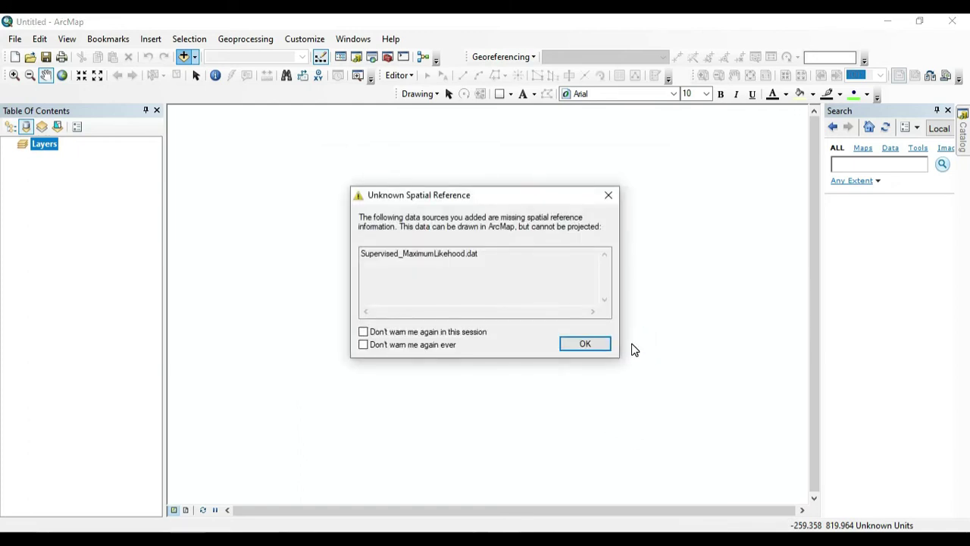
left_click(585, 345)
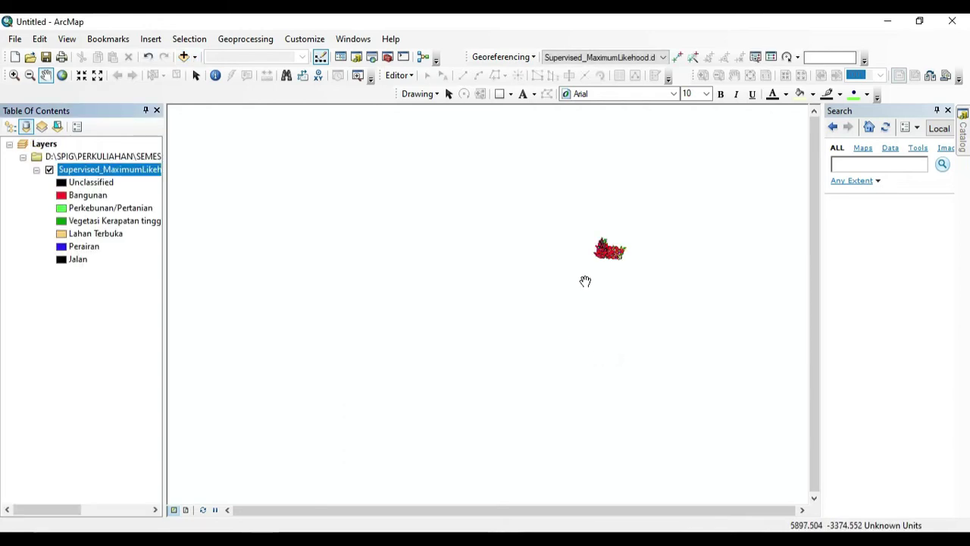
- Examine the land-cover classes of the Supervised_MaximumLikehood raster up close across the Bandung area
scroll(639, 254, "up", 2)
scroll(638, 254, "up", 4)
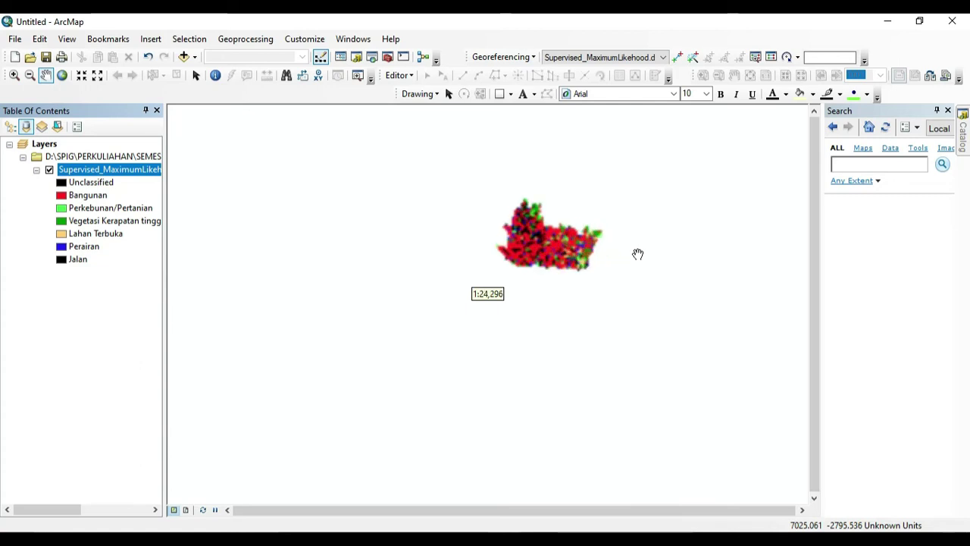
scroll(638, 254, "up", 2)
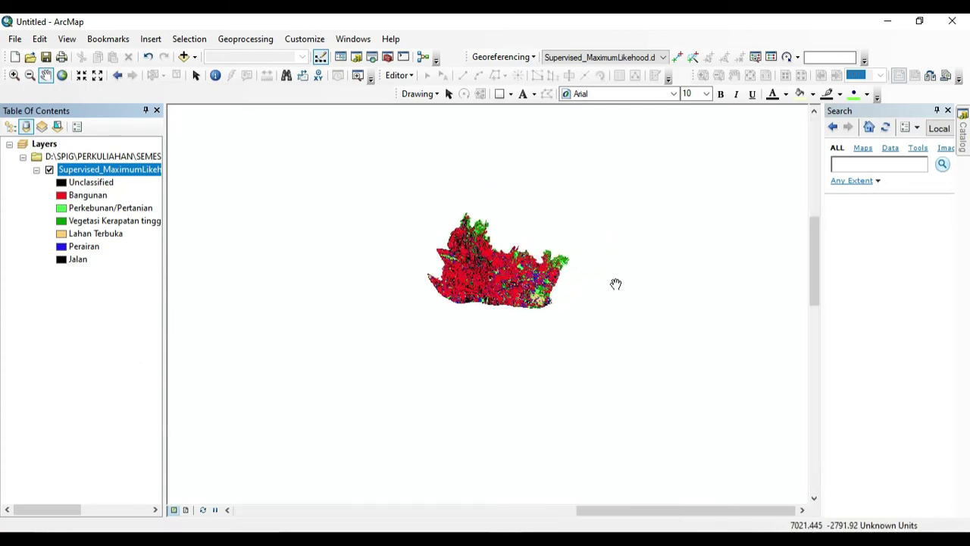
left_click_drag(614, 278, 652, 309)
scroll(650, 304, "up", 3)
scroll(650, 305, "down", 2)
scroll(704, 309, "down", 1)
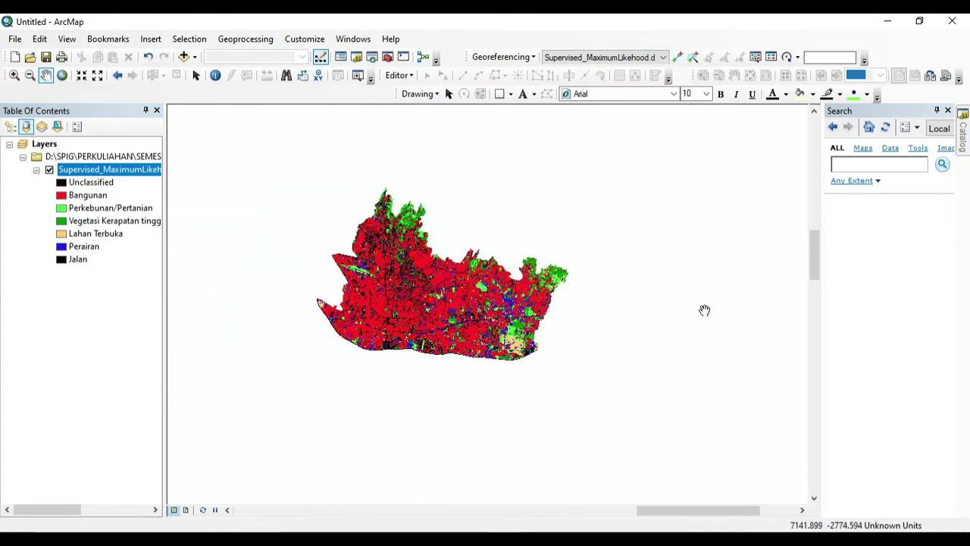
left_click_drag(639, 290, 733, 290)
scroll(730, 290, "up", 2)
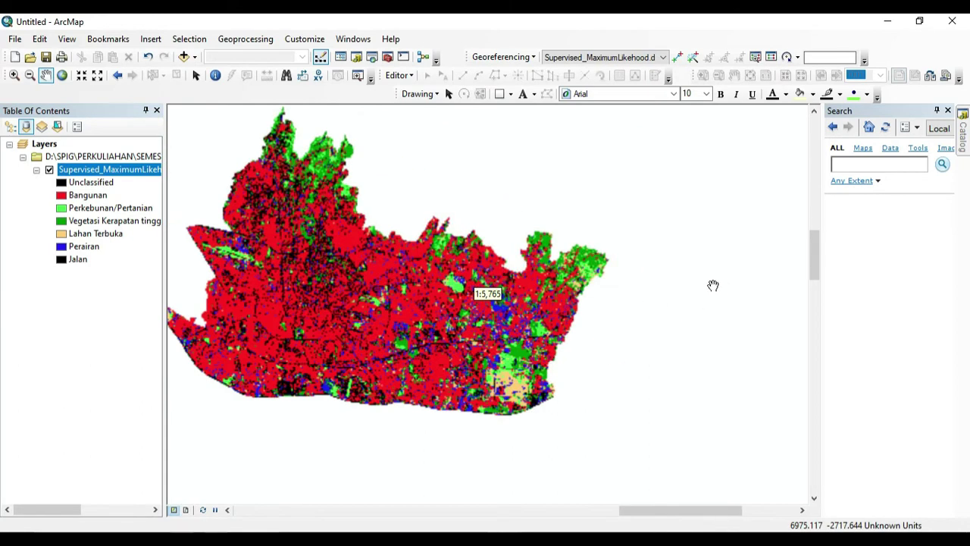
scroll(660, 281, "up", 2)
scroll(696, 305, "down", 2)
scroll(697, 306, "up", 3)
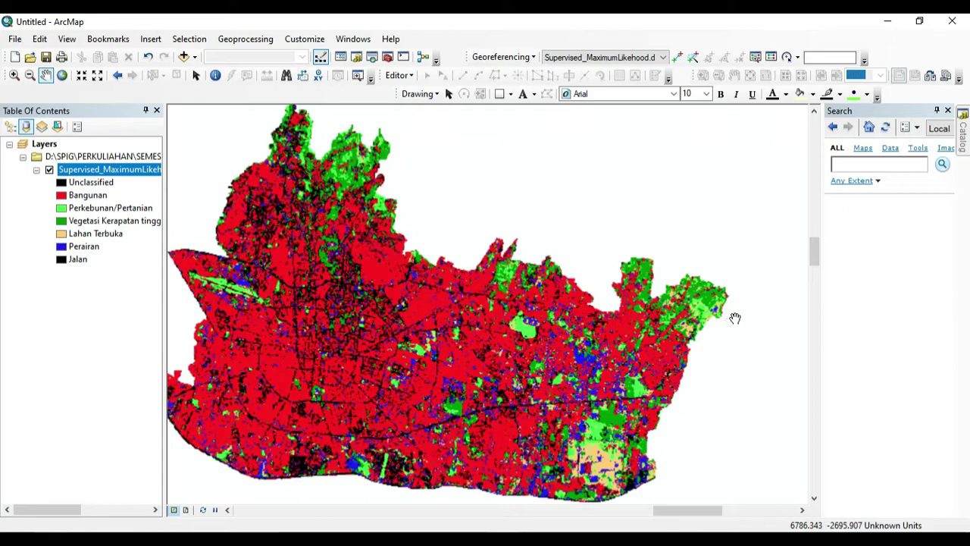
left_click_drag(702, 329, 754, 326)
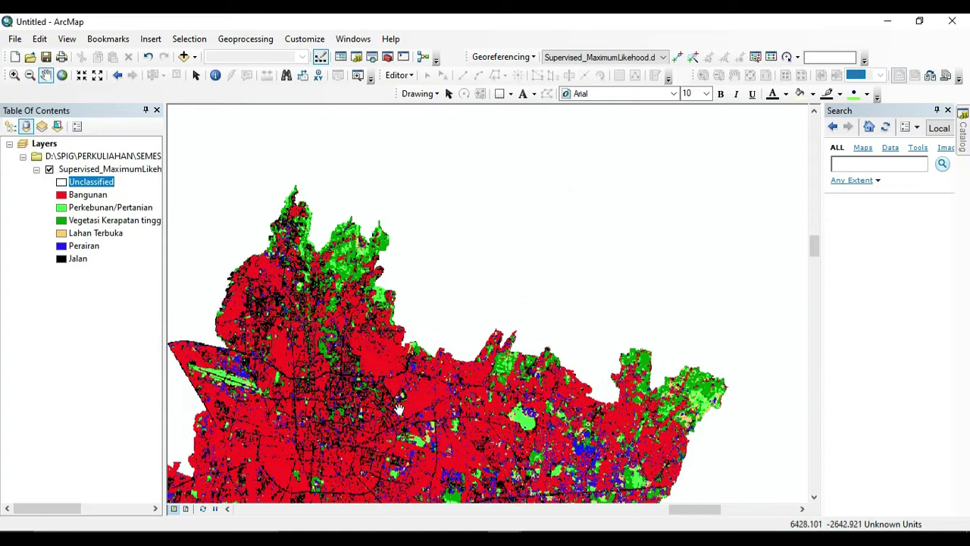
left_click_drag(400, 409, 478, 309)
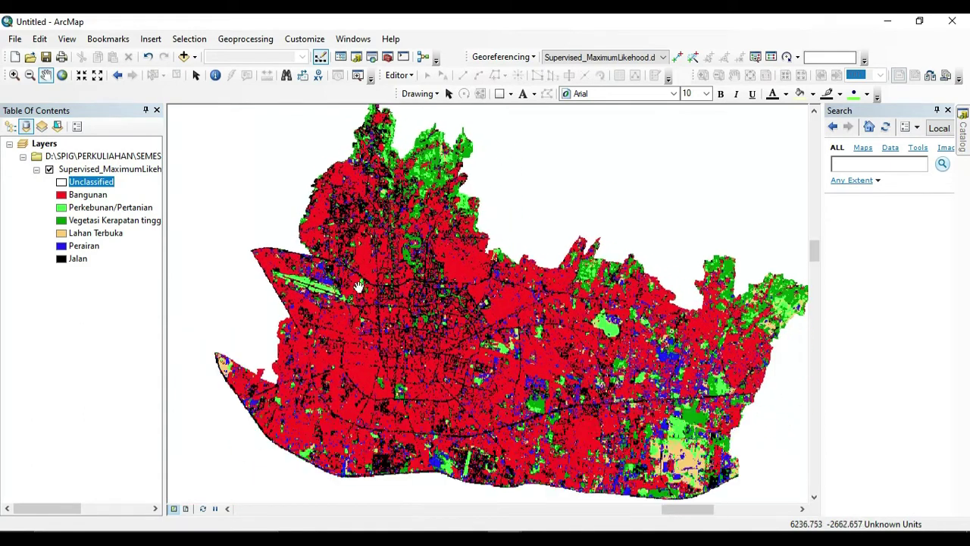
- Switch the map from data view to layout view
left_click(67, 39)
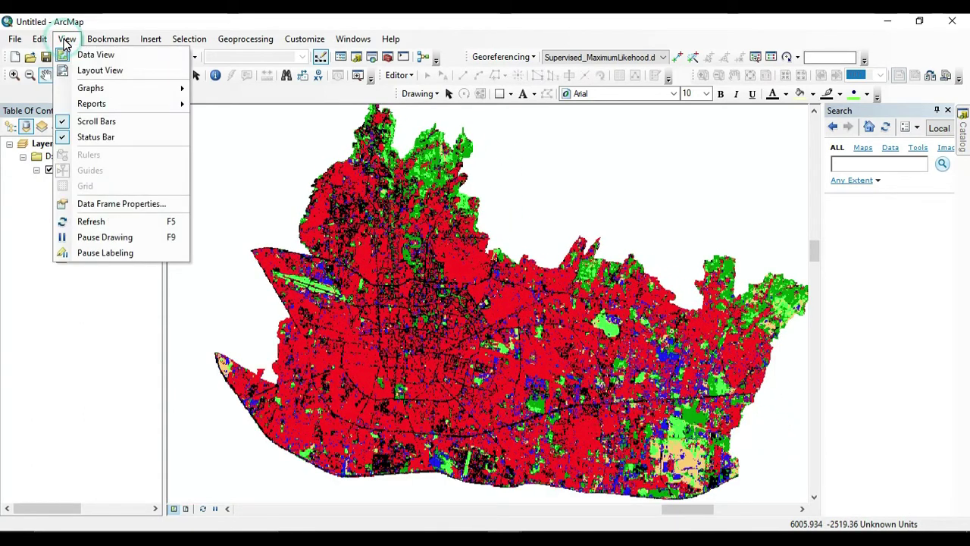
left_click(101, 70)
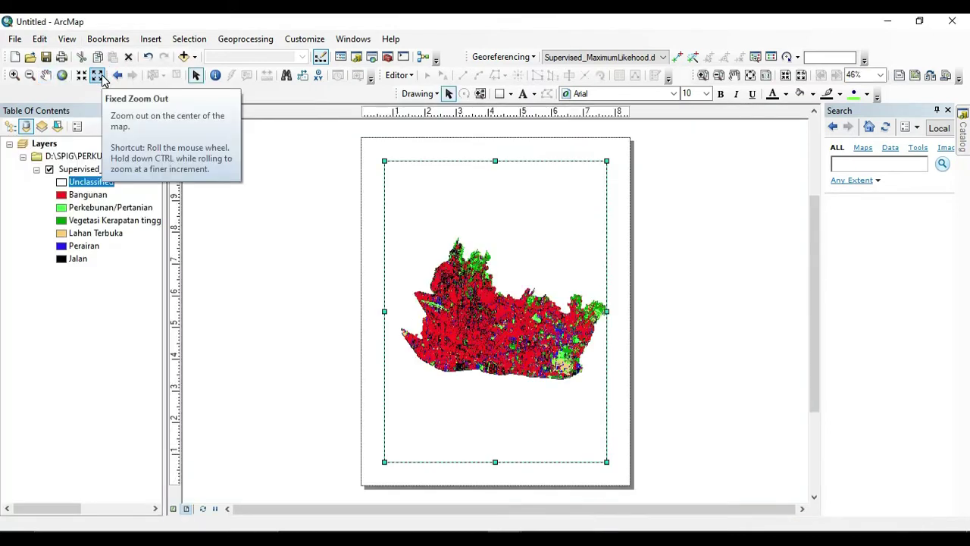
left_click(45, 45)
left_click(47, 45)
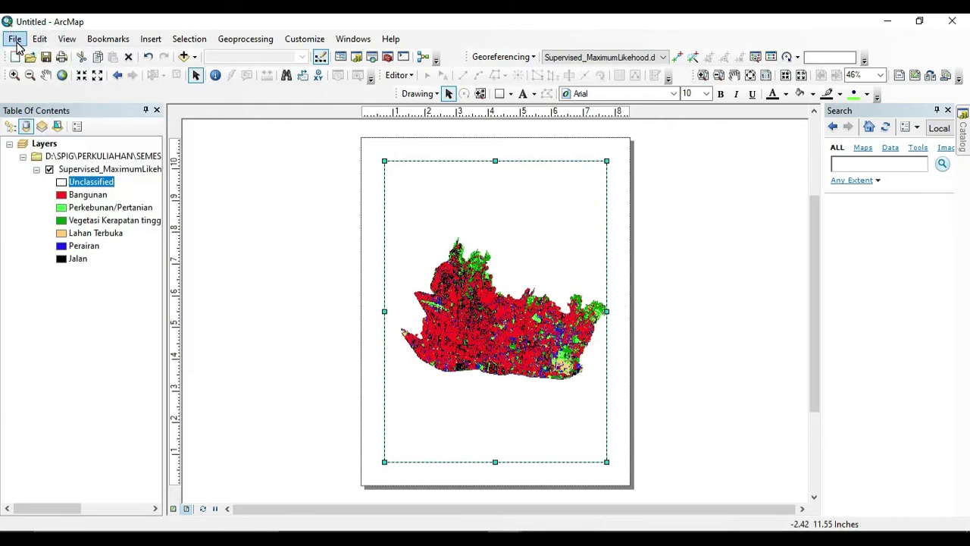
- Set the layout page to A4 paper size in landscape orientation
left_click(16, 39)
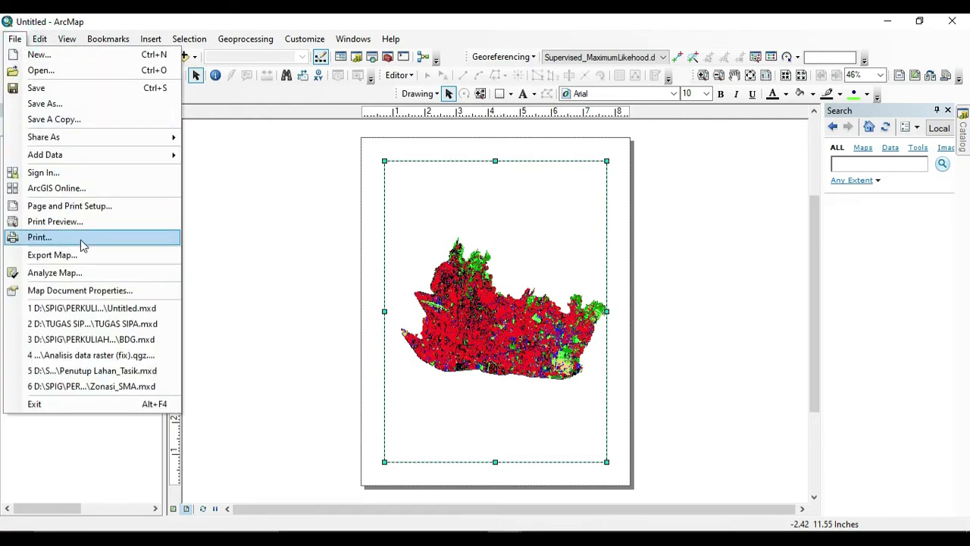
left_click(72, 206)
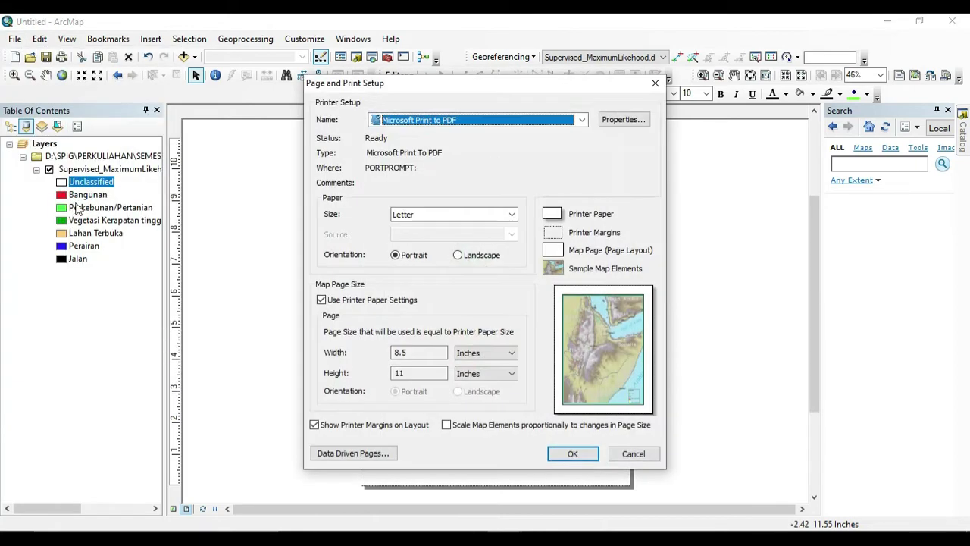
left_click(459, 256)
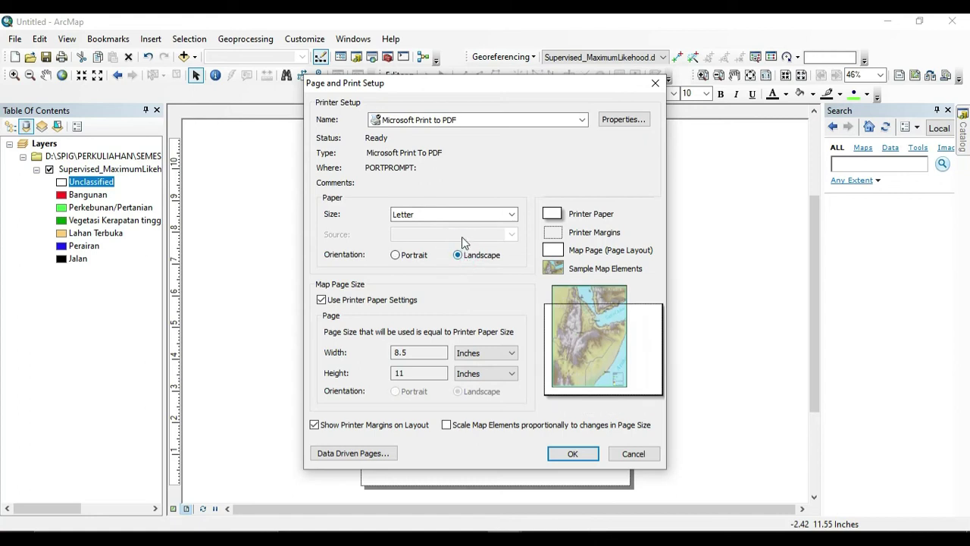
left_click(465, 215)
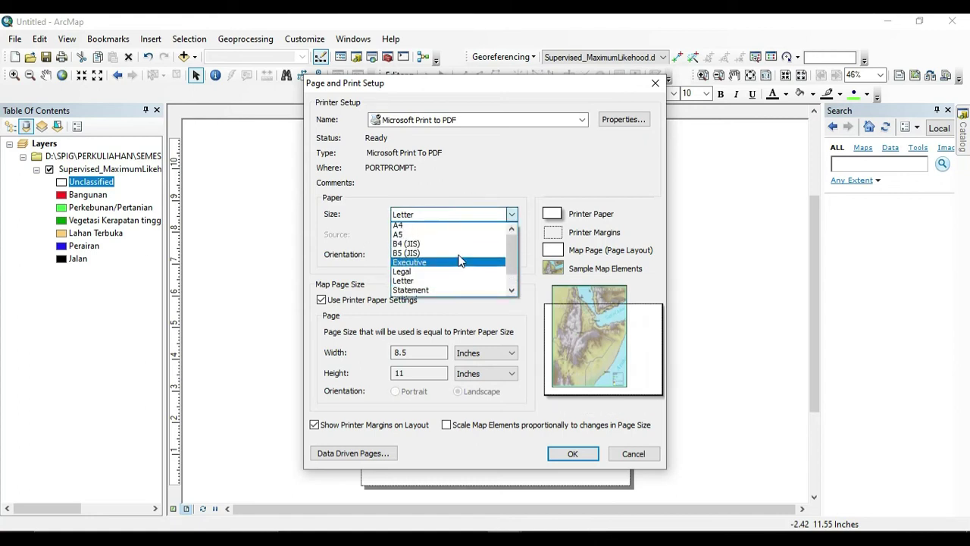
left_click(446, 234)
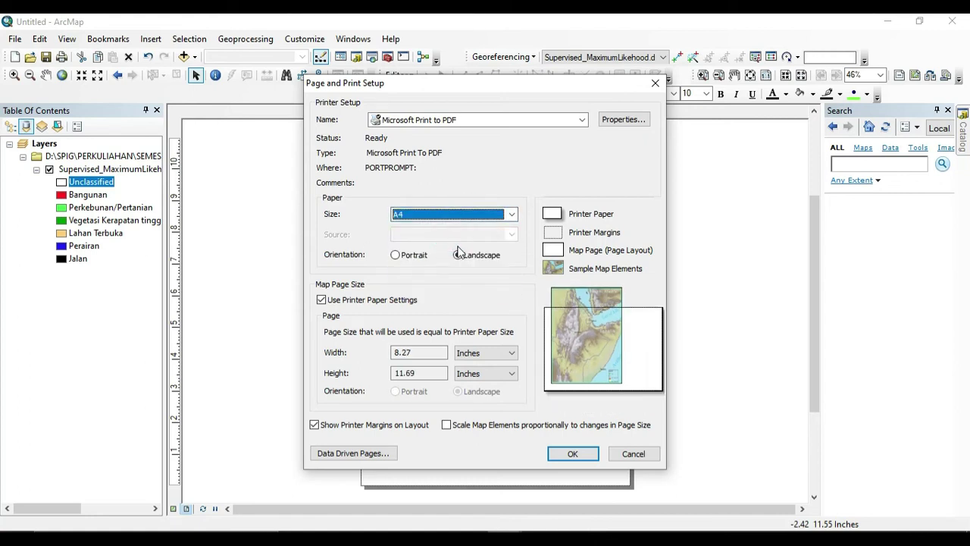
left_click(583, 452)
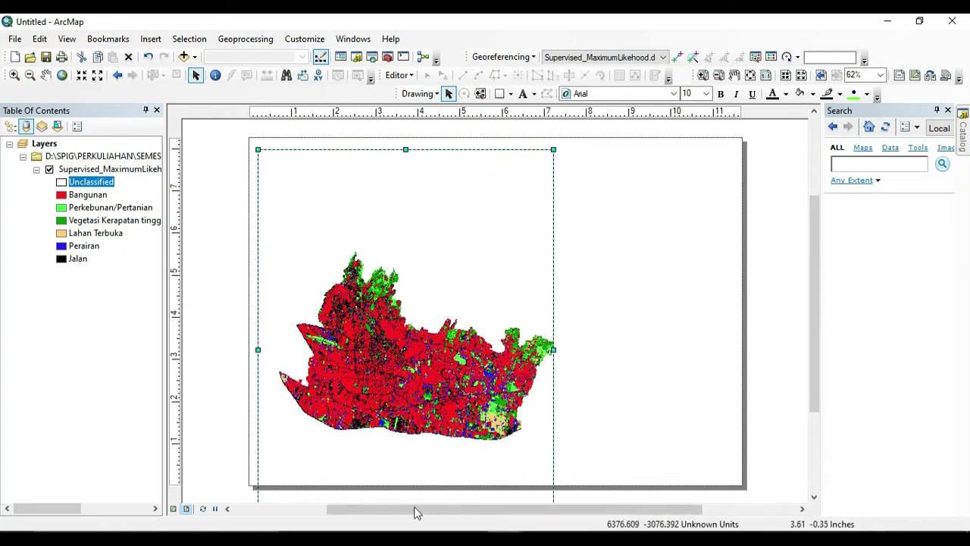
- Resize the data frame to fit the page height and widen it to about 8.5 inches, leaving free space beside it
scroll(568, 416, "down", 2)
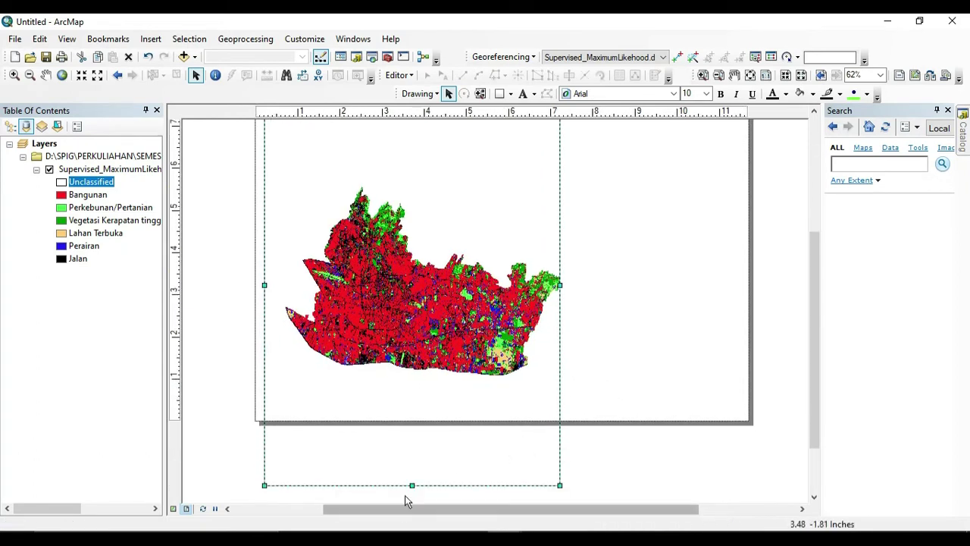
left_click_drag(407, 477, 405, 410)
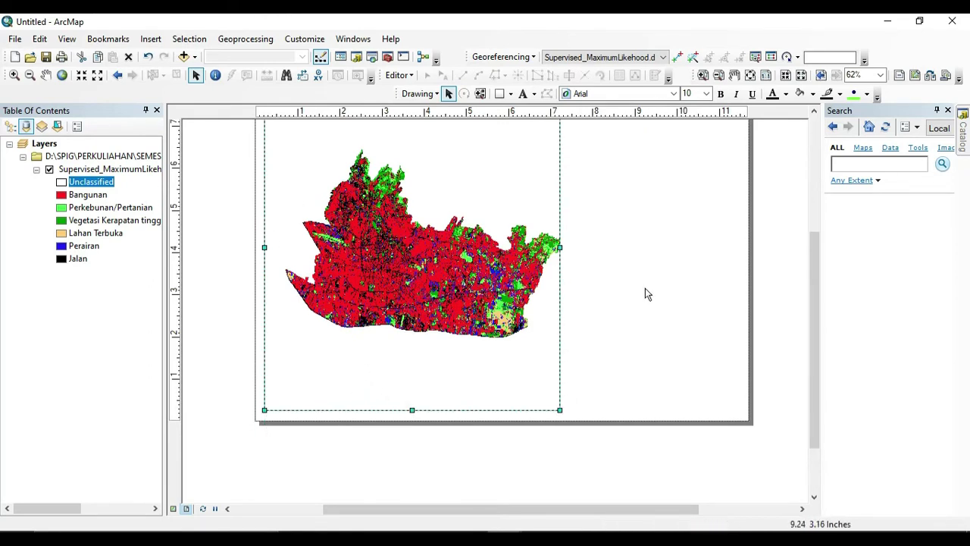
scroll(645, 294, "up", 2)
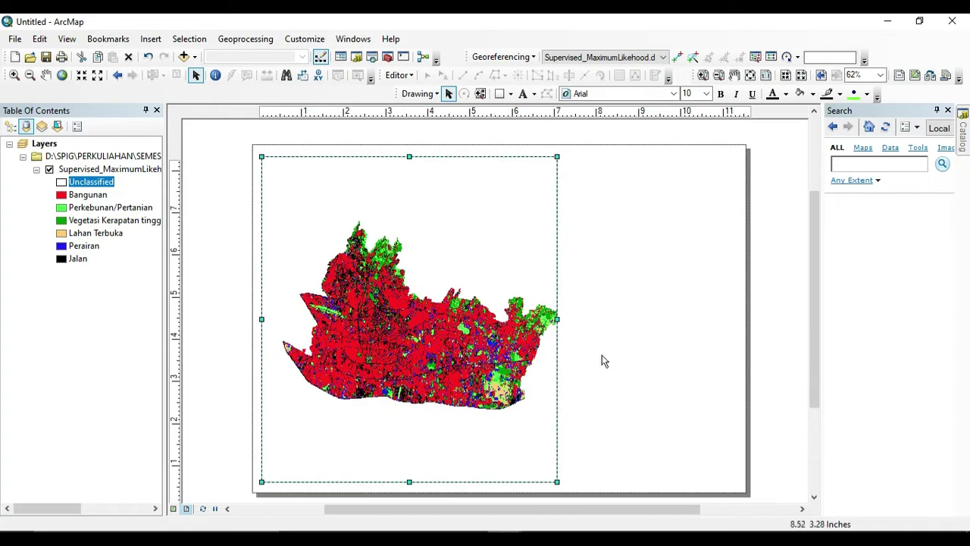
left_click_drag(558, 319, 624, 319)
- Set the data frame's coordinate system to WGS 1984 UTM Zone 48S and apply it
left_click(67, 39)
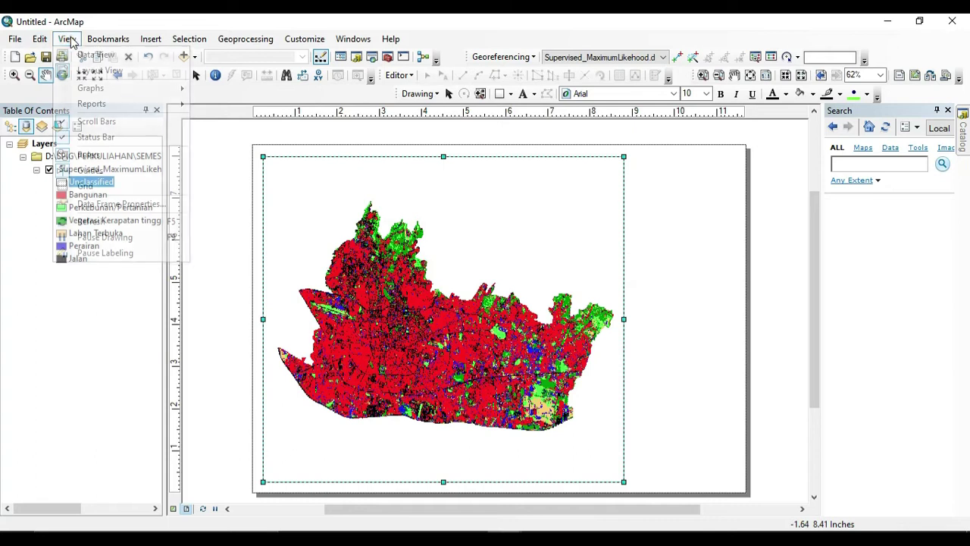
left_click(156, 204)
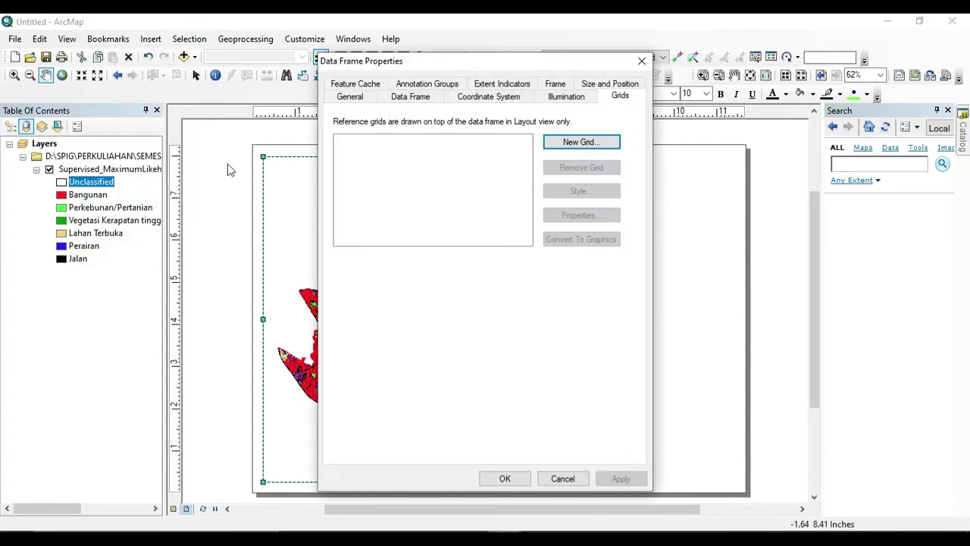
left_click(489, 97)
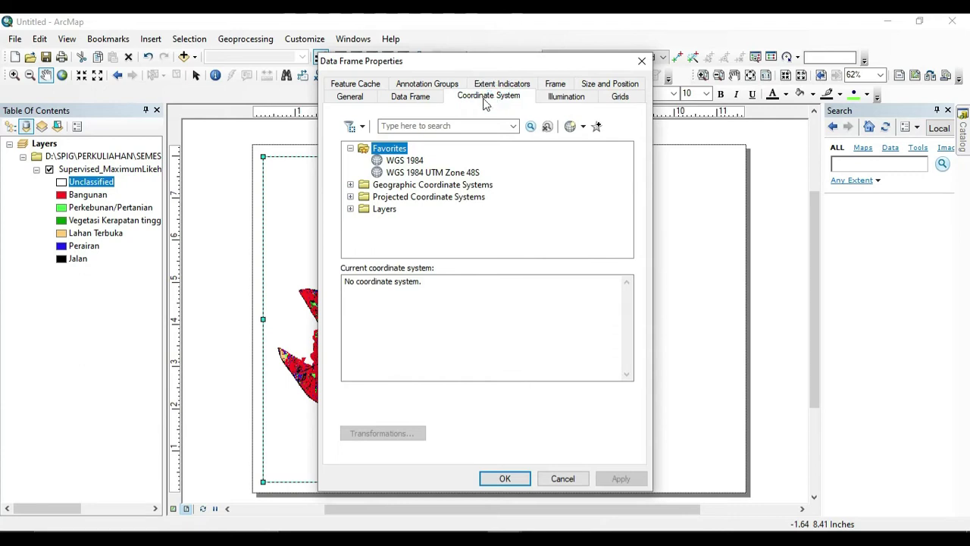
left_click(473, 174)
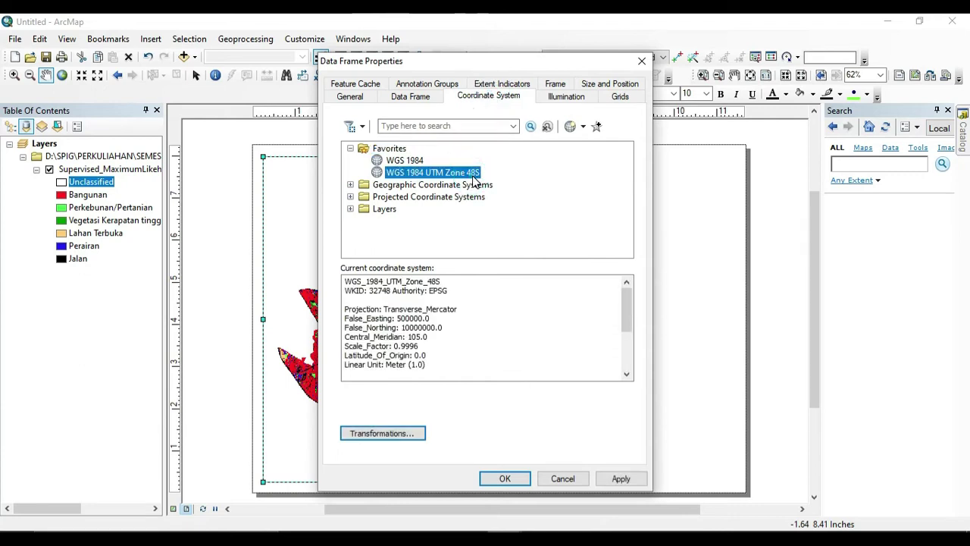
left_click(615, 479)
left_click(519, 479)
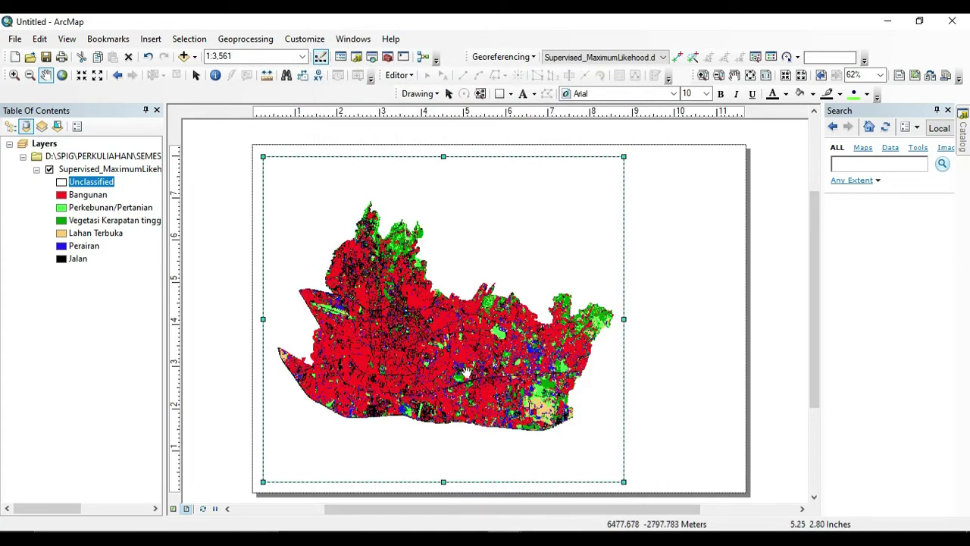
- Set the map scale to 1:3,500 and shift the Bandung raster slightly within the data frame
left_click(242, 56)
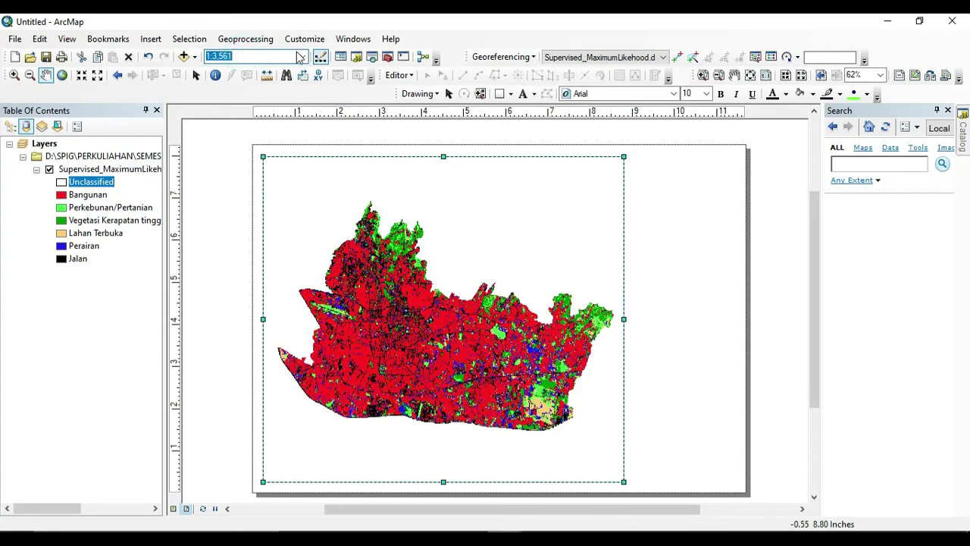
left_click(271, 55)
key("Return")
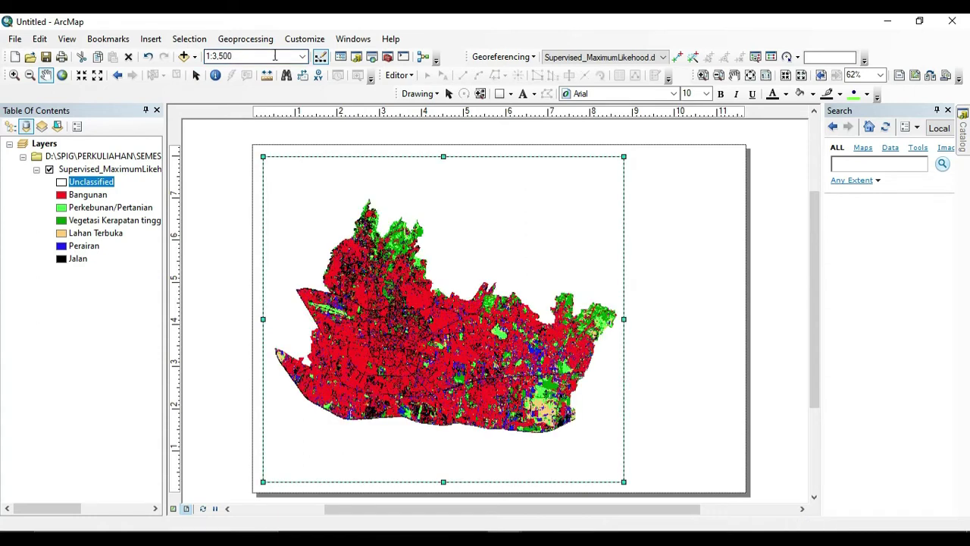
left_click_drag(475, 345, 472, 344)
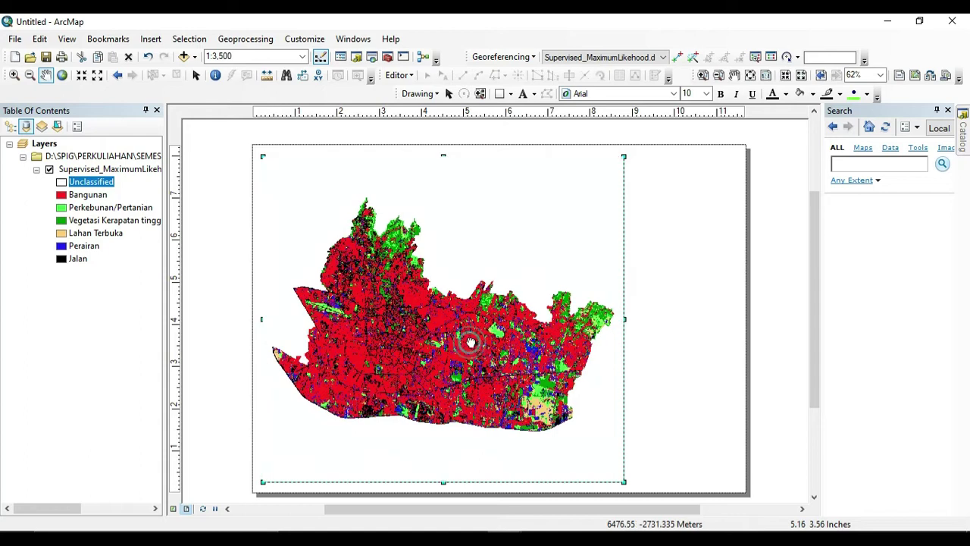
left_click(196, 74)
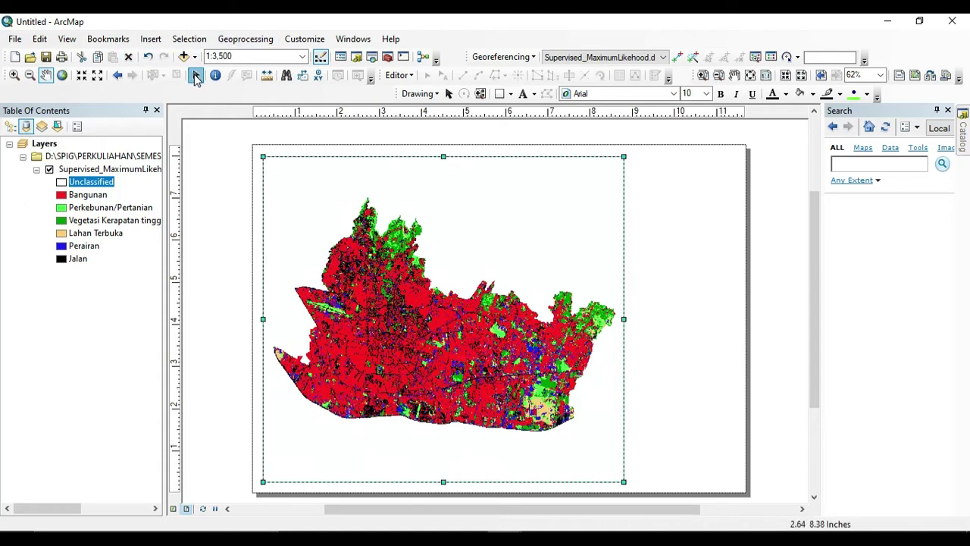
- Start a new reference grid for the data frame and choose the Measured Grid type that divides the map by map units
right_click(471, 187)
mouse_move(584, 426)
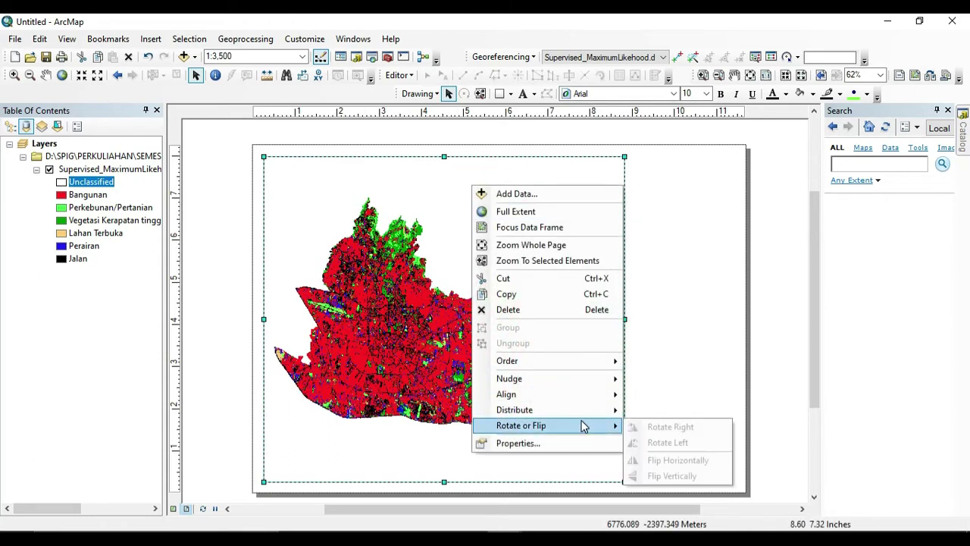
left_click(574, 444)
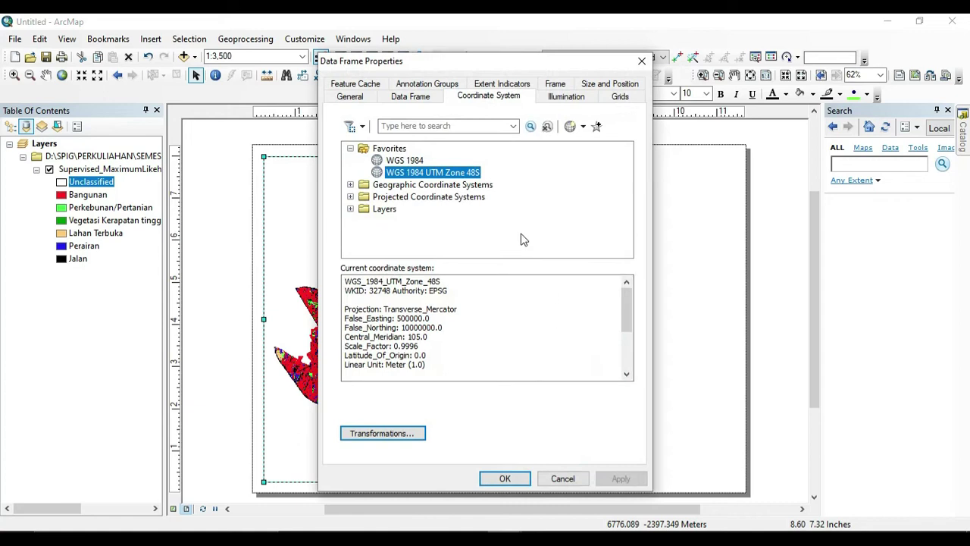
left_click(621, 99)
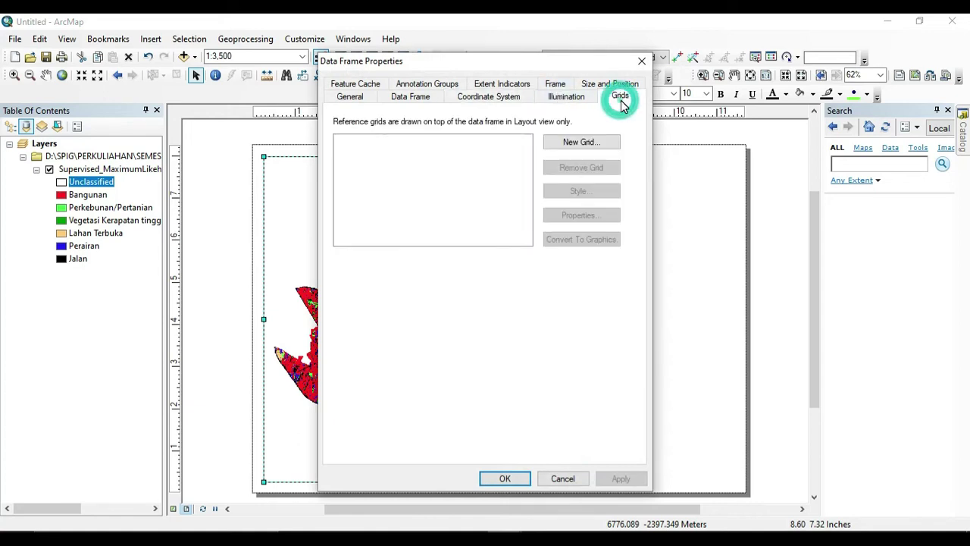
left_click(589, 146)
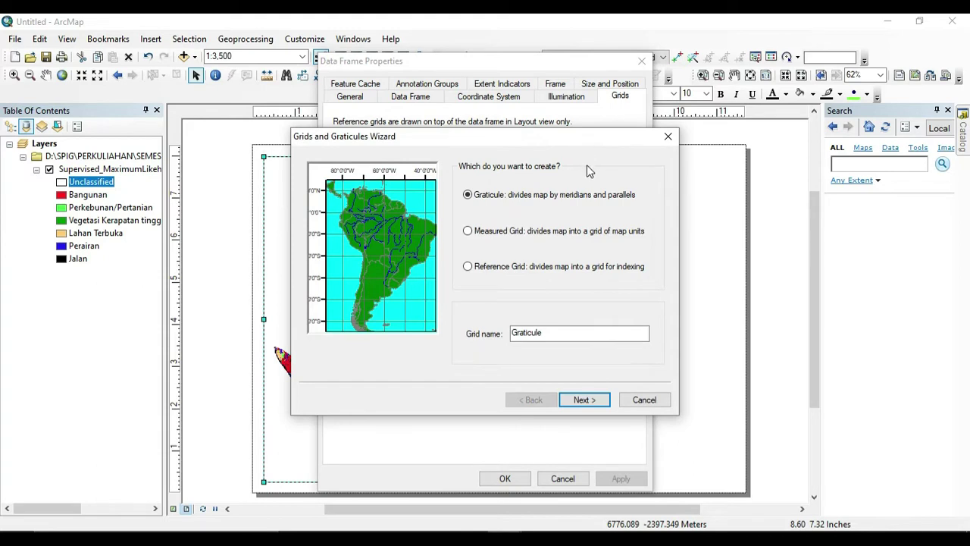
left_click(468, 232)
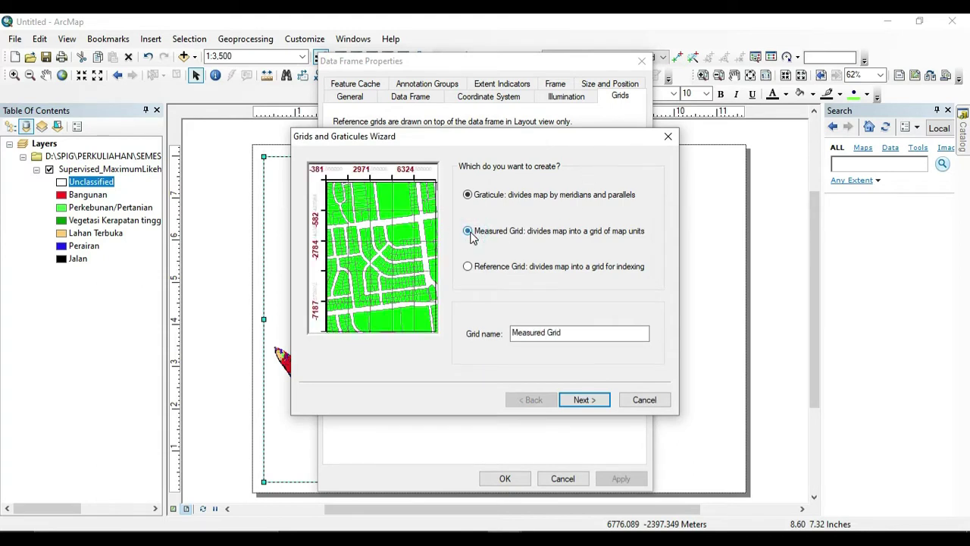
left_click(469, 267)
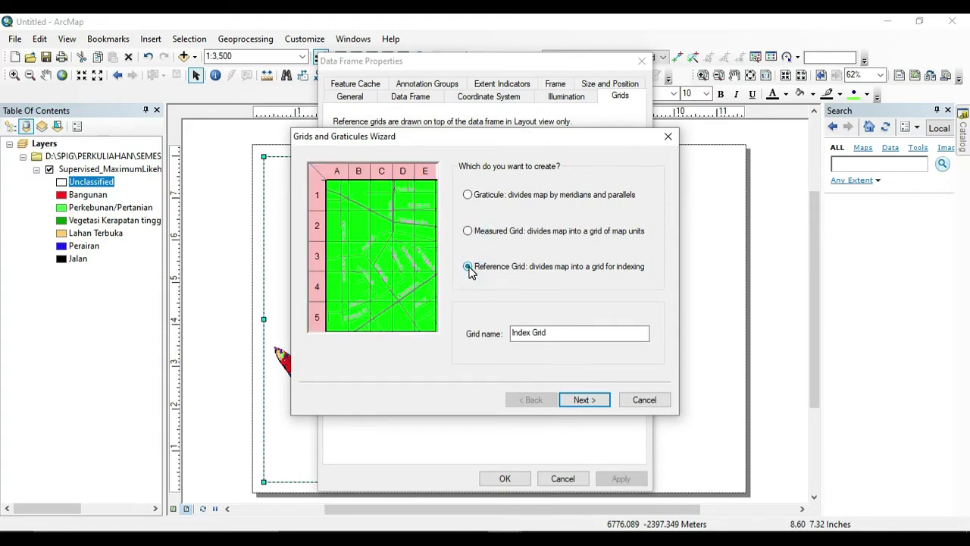
left_click(469, 232)
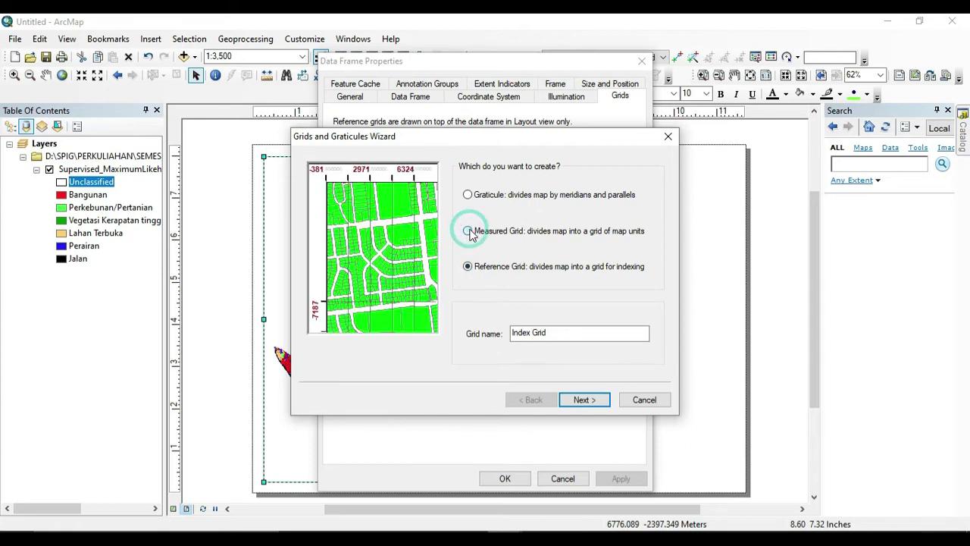
- Create the measured grid with labels only, keeping the 100-meter X and Y intervals and no added borders
left_click(598, 401)
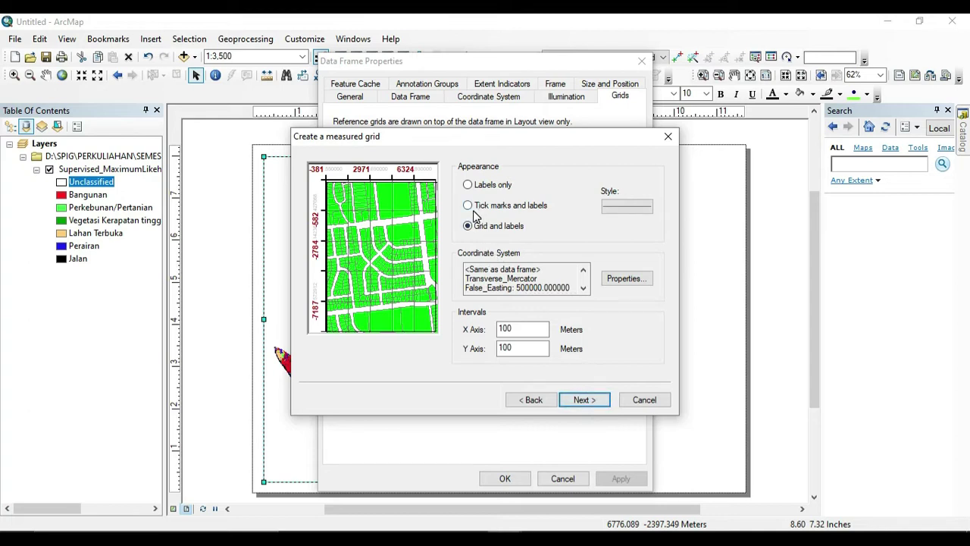
left_click(468, 184)
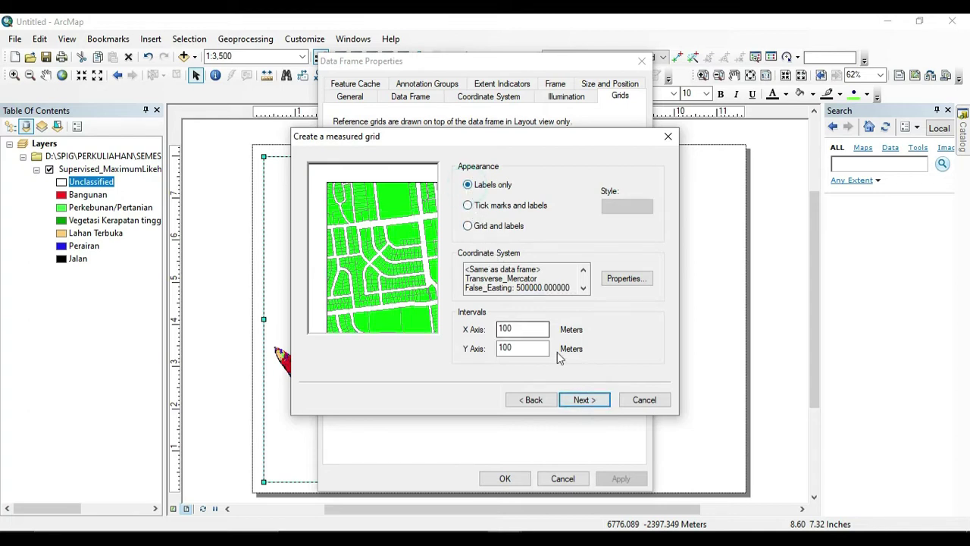
left_click(598, 401)
left_click(599, 400)
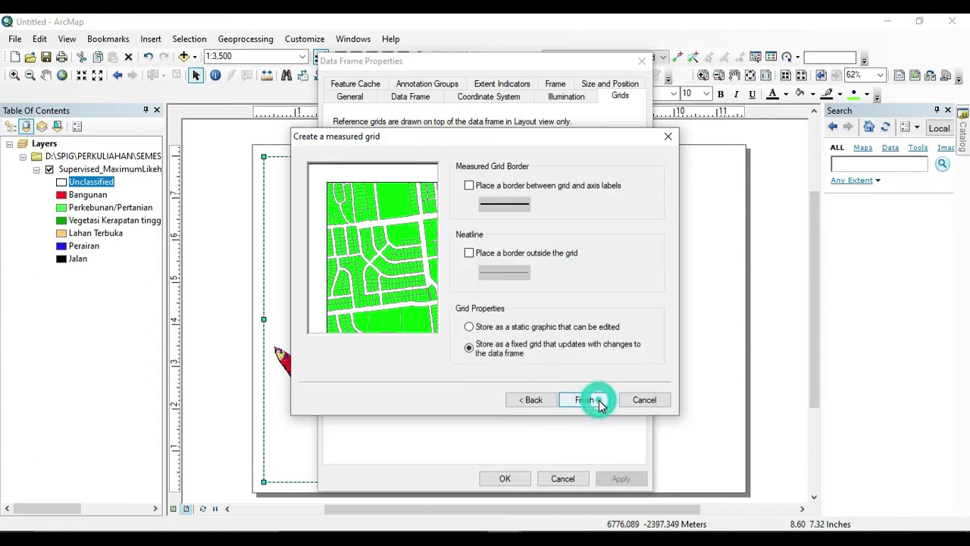
left_click(599, 400)
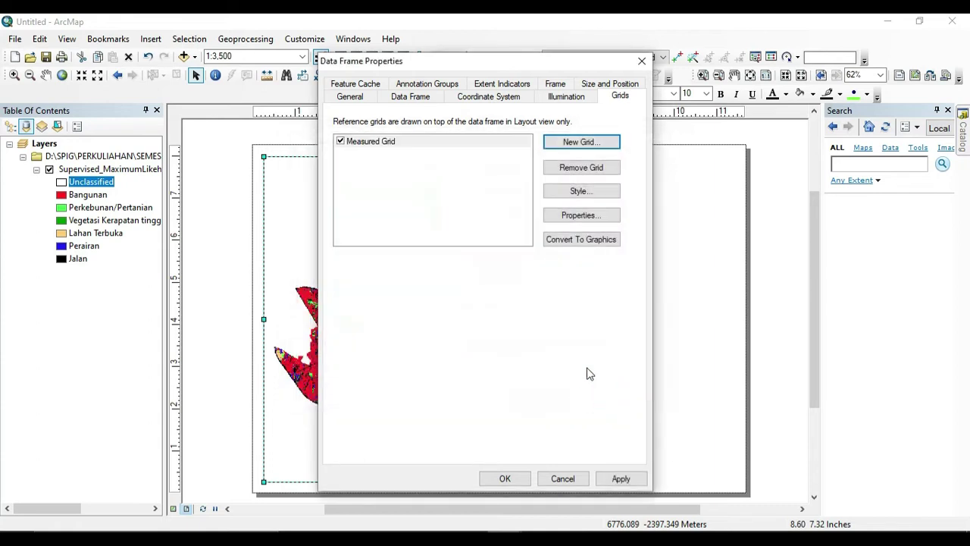
- Set the measured grid's label offset to 5 pts in its reference system properties
left_click(599, 216)
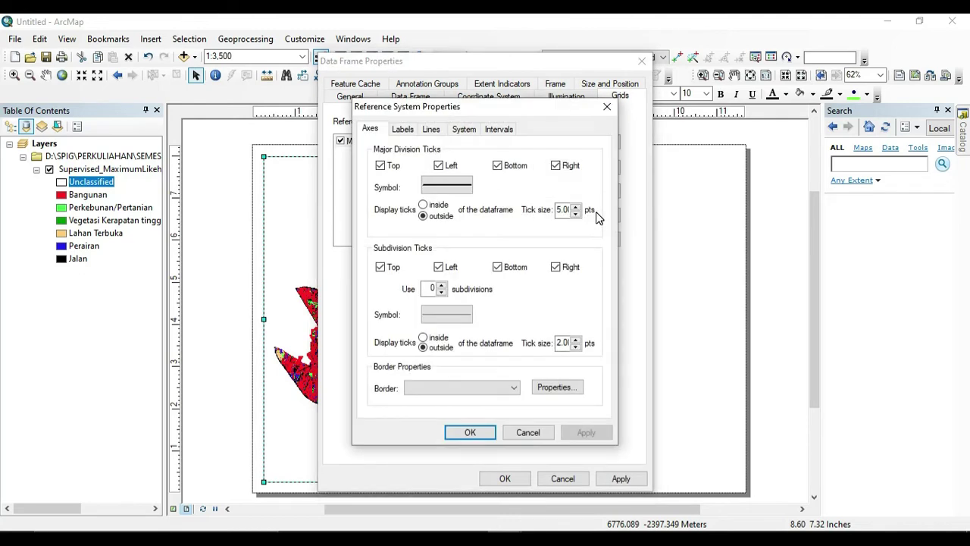
left_click(404, 130)
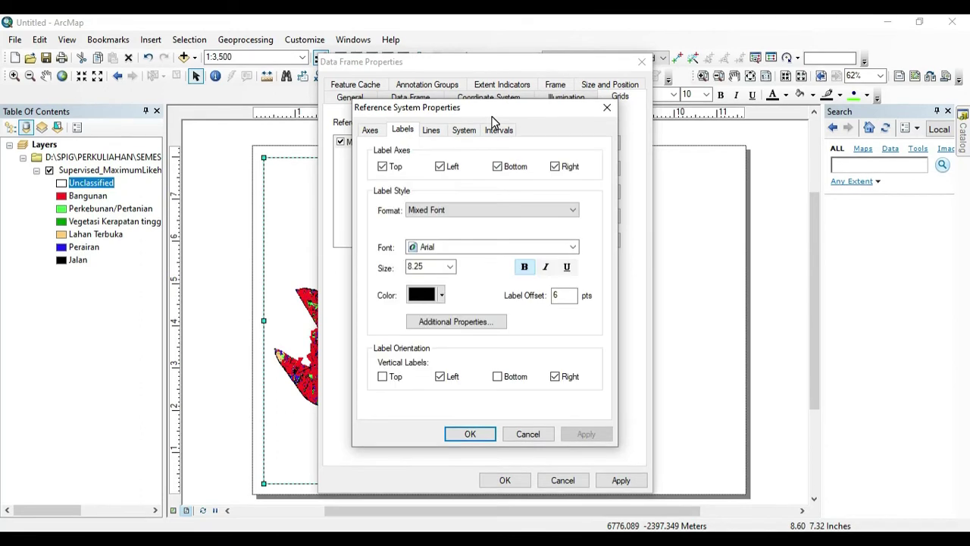
left_click(570, 294)
key("BackSpace")
type("5")
- Keep the measured grid set to show no lines or ticks and apply the grid to the data frame
left_click(434, 132)
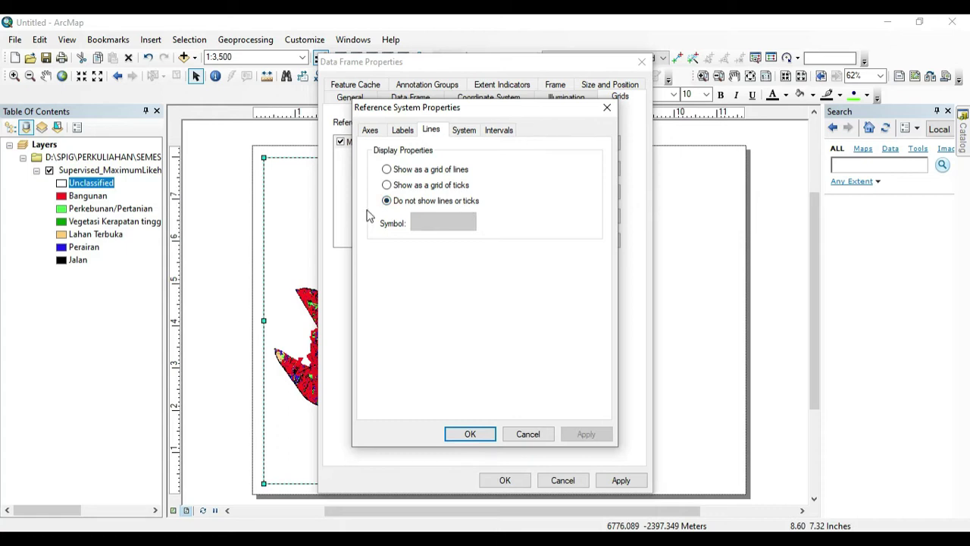
left_click(387, 185)
left_click(387, 170)
left_click(387, 201)
left_click(464, 129)
left_click(497, 130)
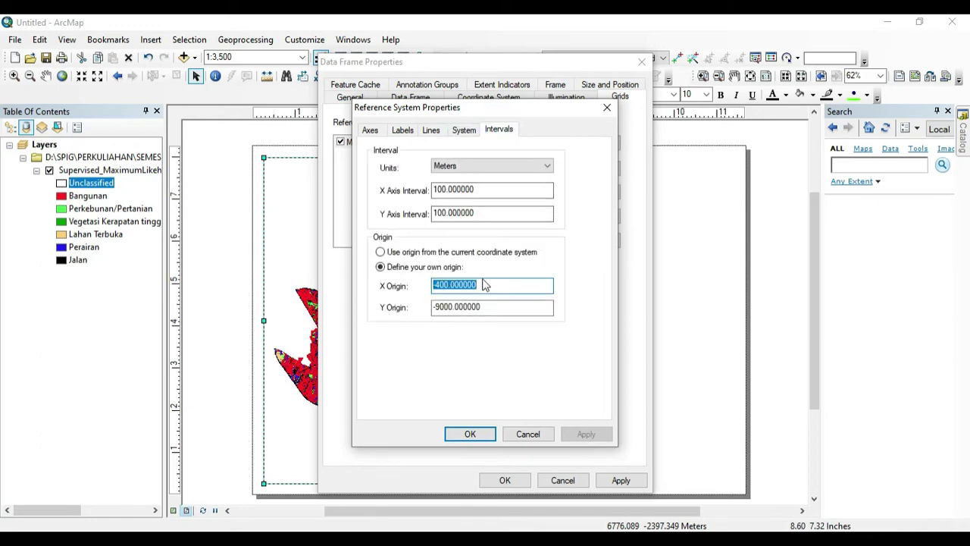
left_click(470, 435)
left_click(621, 480)
left_click(505, 481)
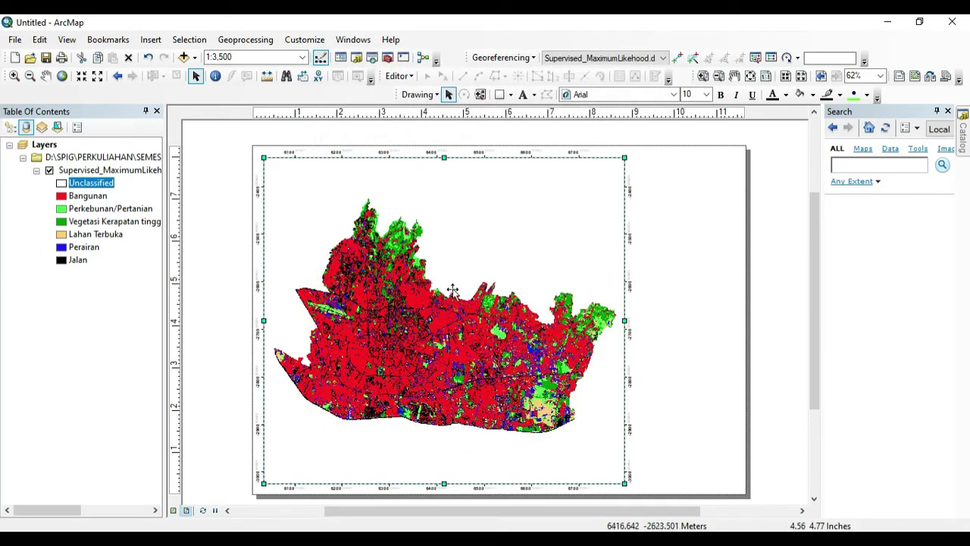
- Narrow the data frame to about 8.4 inches wide by pulling in its right edge
left_click_drag(624, 327, 618, 328)
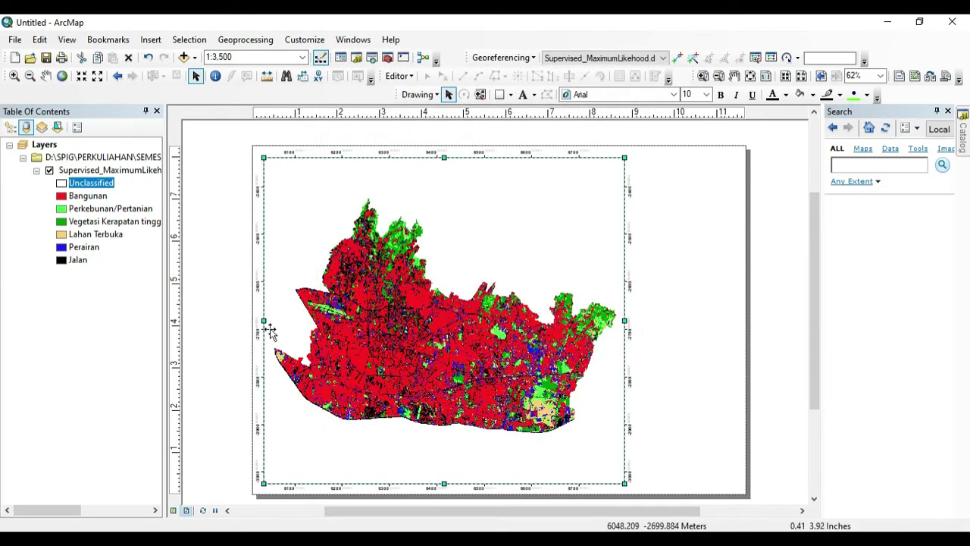
left_click(741, 181)
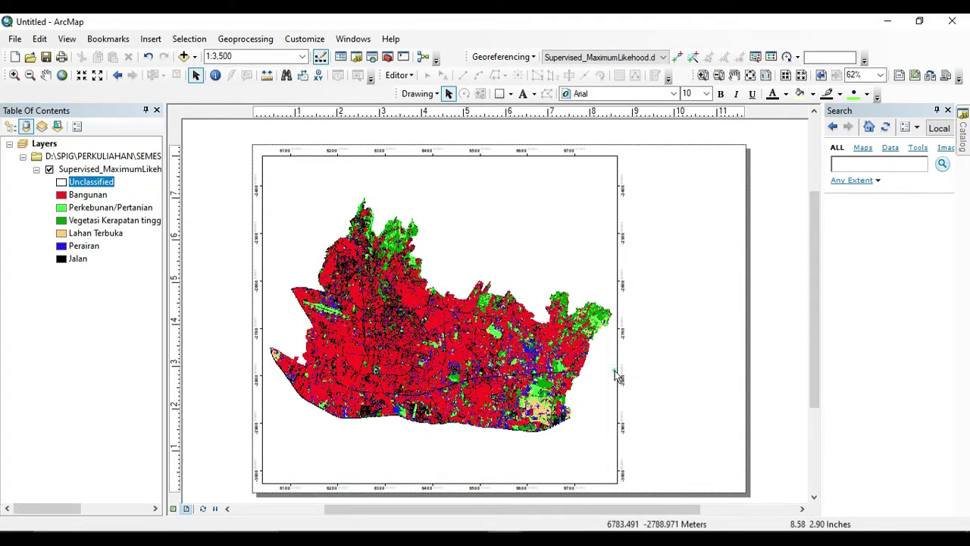
- Insert a neatline placed inside the margins and narrow it to frame the empty column beside the map, about 2.9 inches wide
left_click(151, 39)
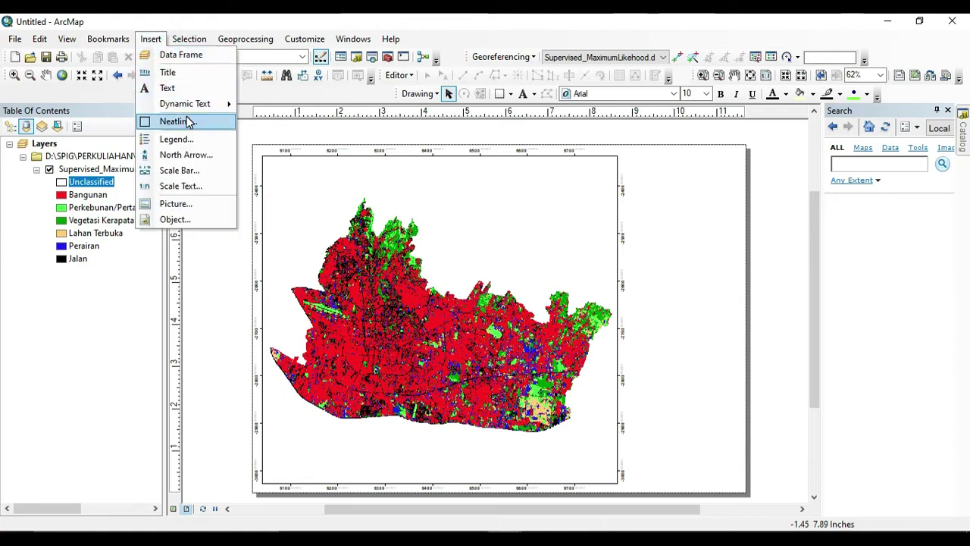
left_click(182, 121)
left_click(337, 243)
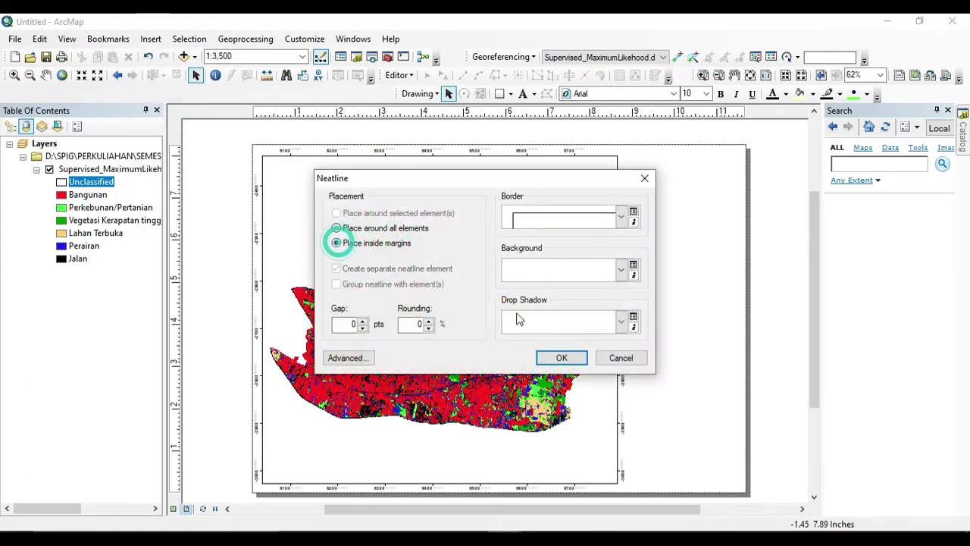
left_click(561, 358)
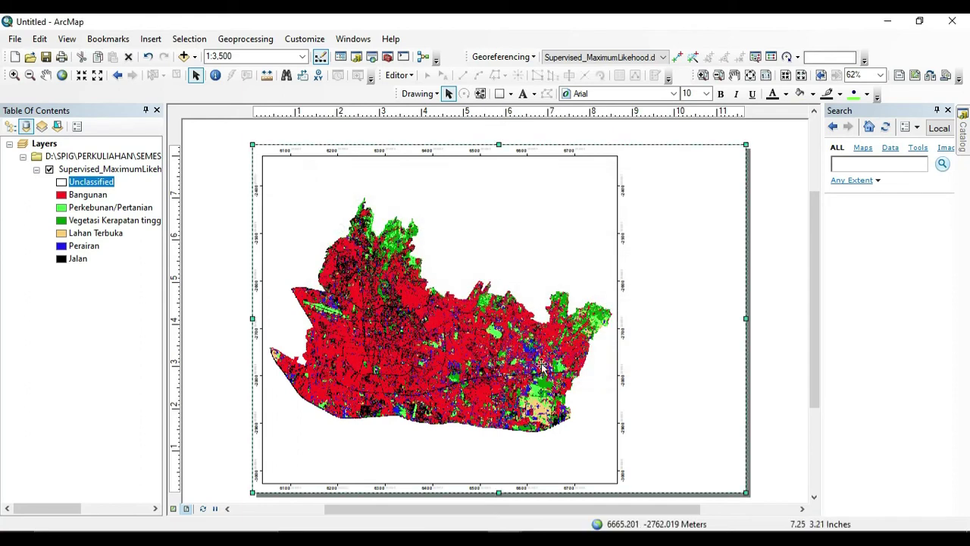
left_click_drag(250, 317, 626, 371)
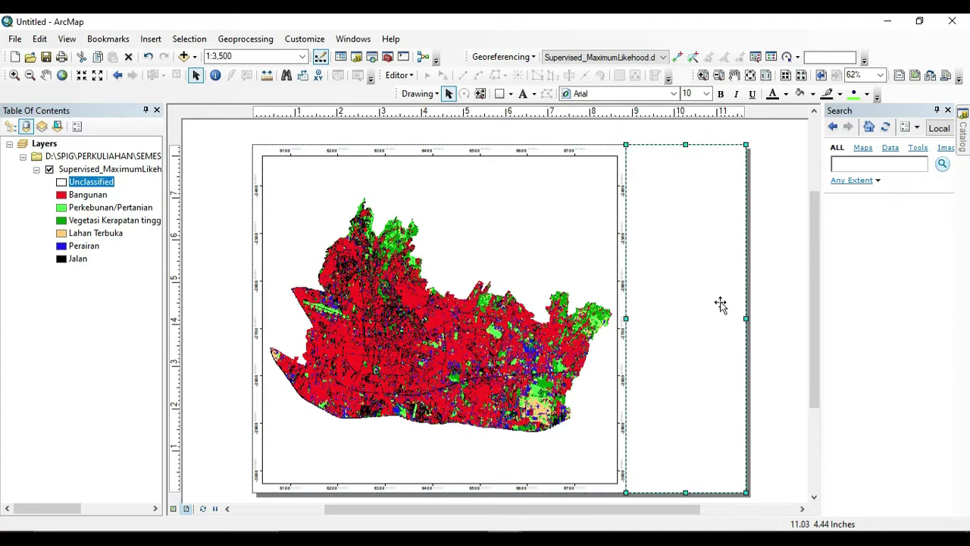
left_click(770, 299)
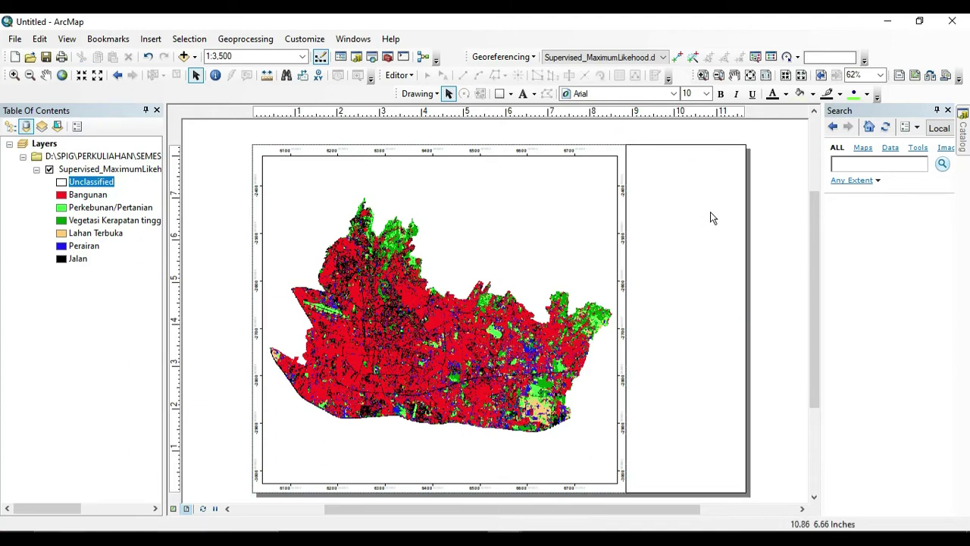
- Fine-tune the data frame's right edge and the neatline's left edge, moving each slightly to the left
left_click(535, 345)
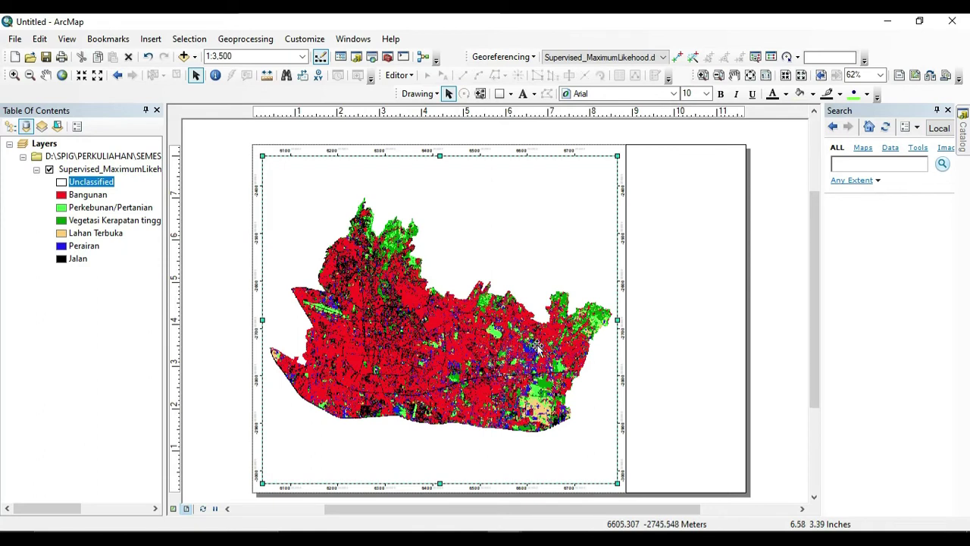
left_click_drag(618, 320, 616, 320)
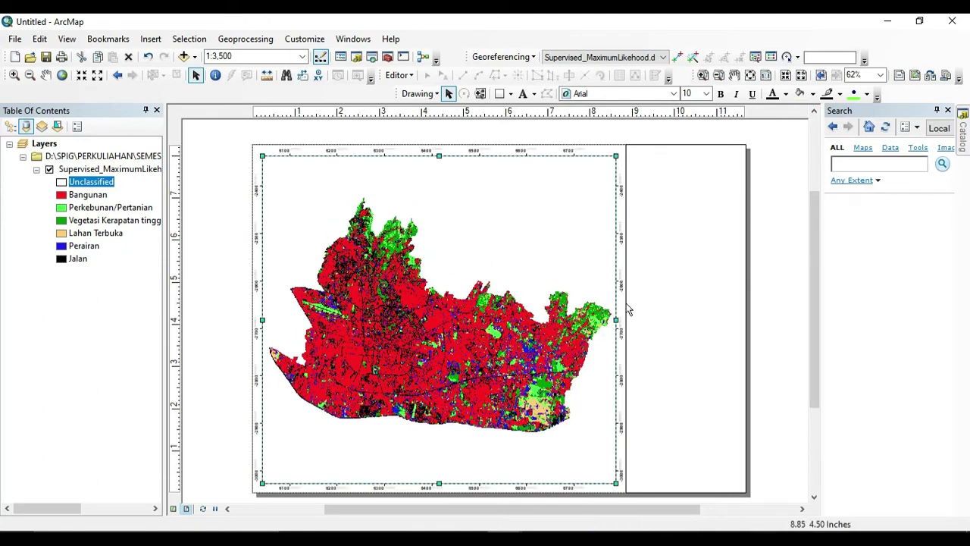
left_click(627, 288)
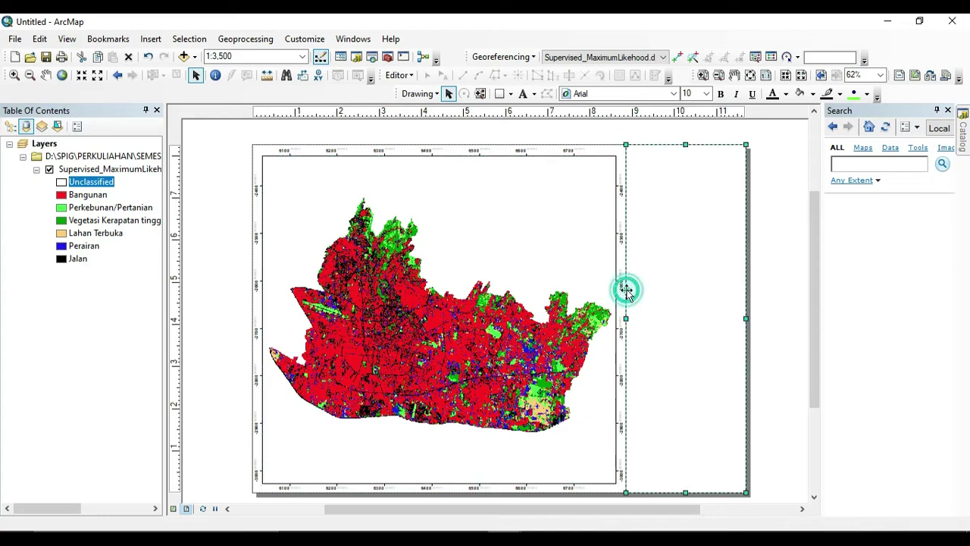
left_click(628, 318)
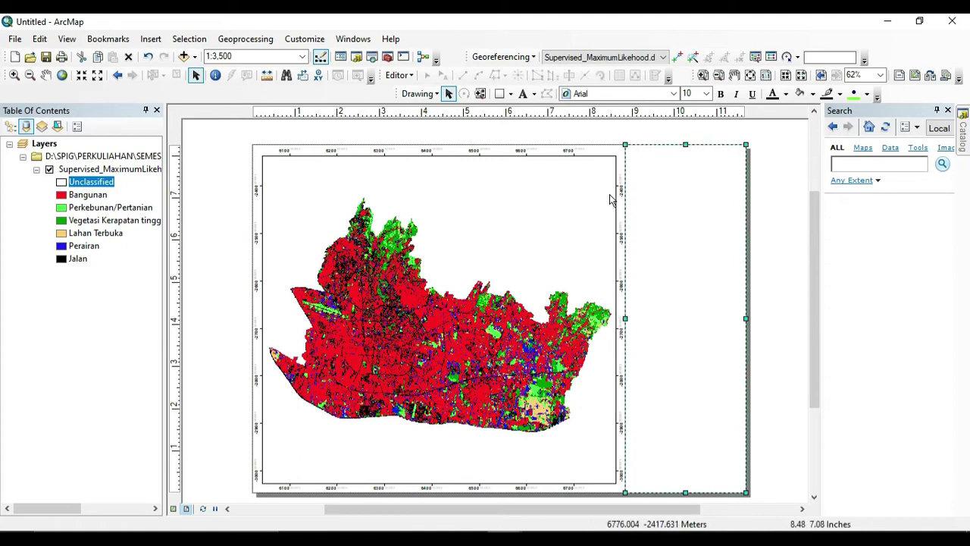
- Insert the map title "PETA" and place it at the top of the framed column beside the map
left_click(160, 39)
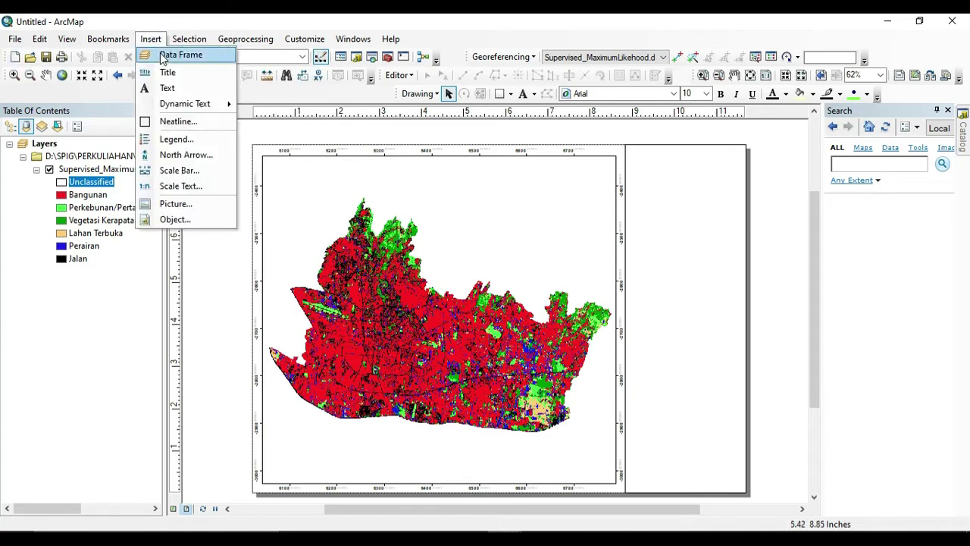
left_click(165, 72)
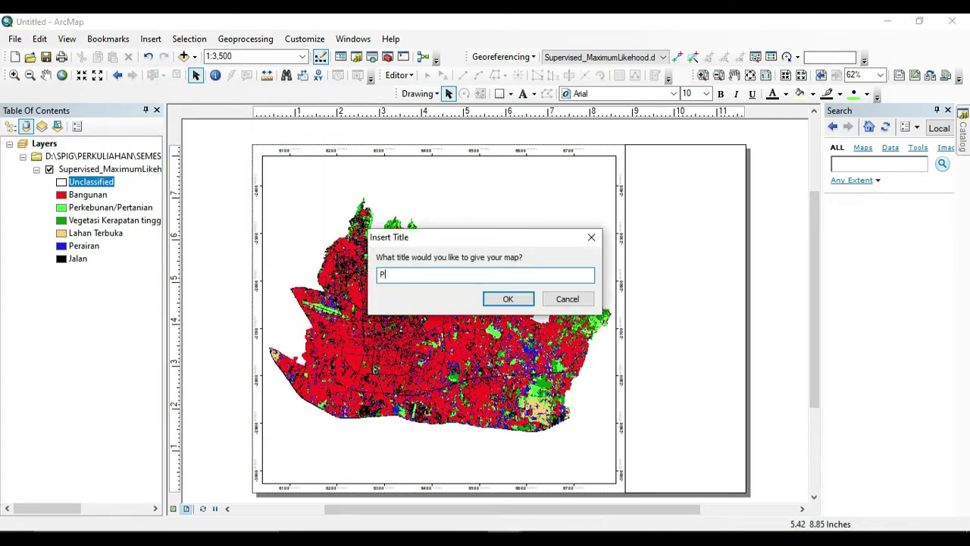
type("PETA")
key("Return")
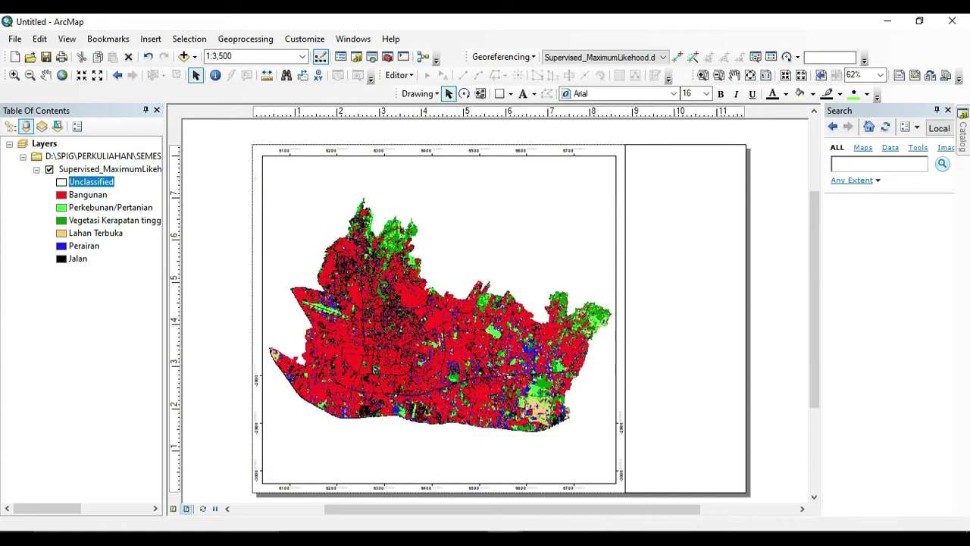
left_click_drag(498, 174, 684, 162)
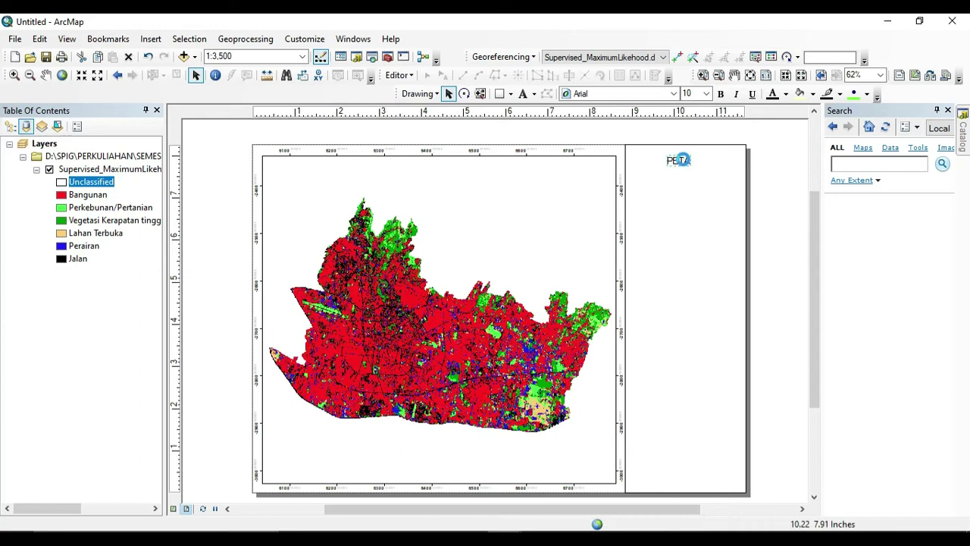
- Change the title text to "PETA PENUTUP LAHAN" with a second line beginning "WILAYAH KOTA"
double_click(678, 159)
type("pW")
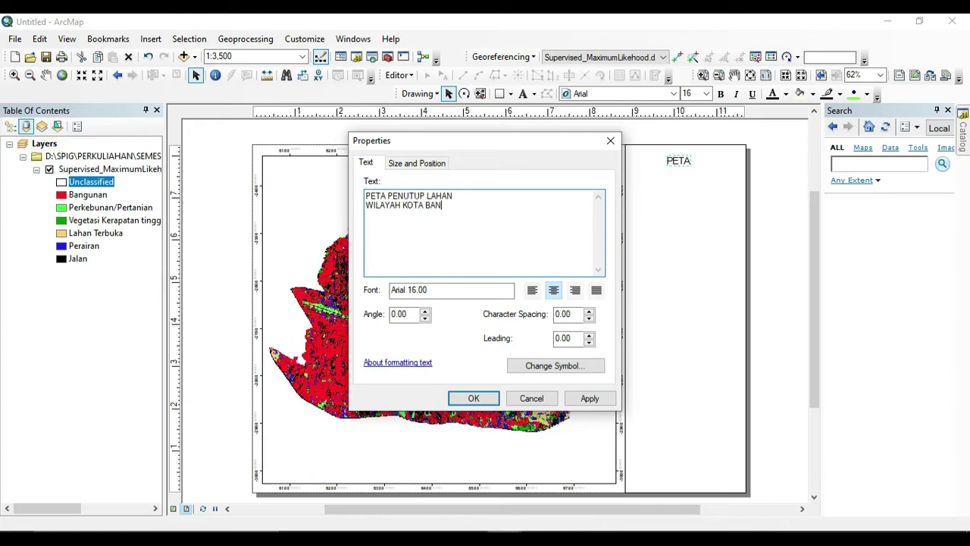
right_click(506, 205)
left_click(451, 233)
- Set the map title's text symbol to bold Arial at size 14
left_click(541, 368)
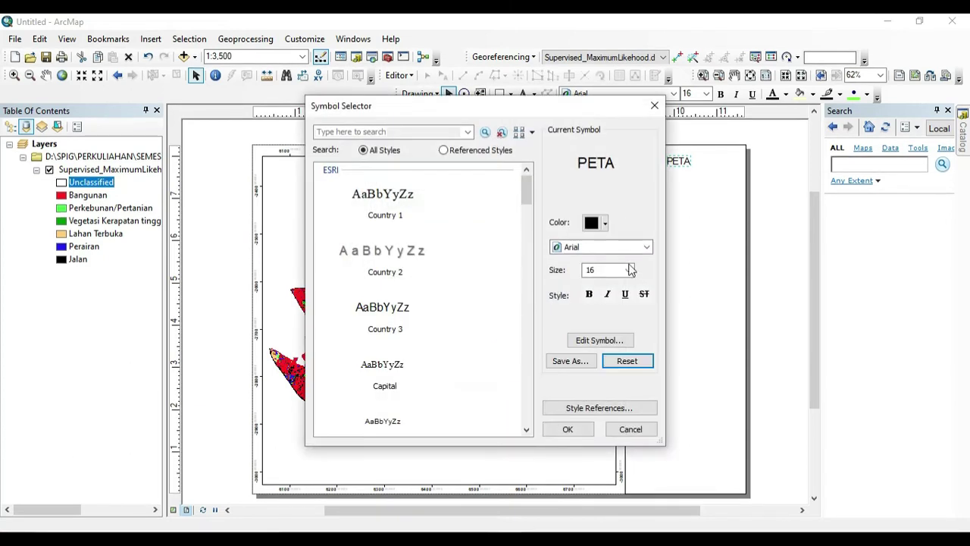
left_click(636, 247)
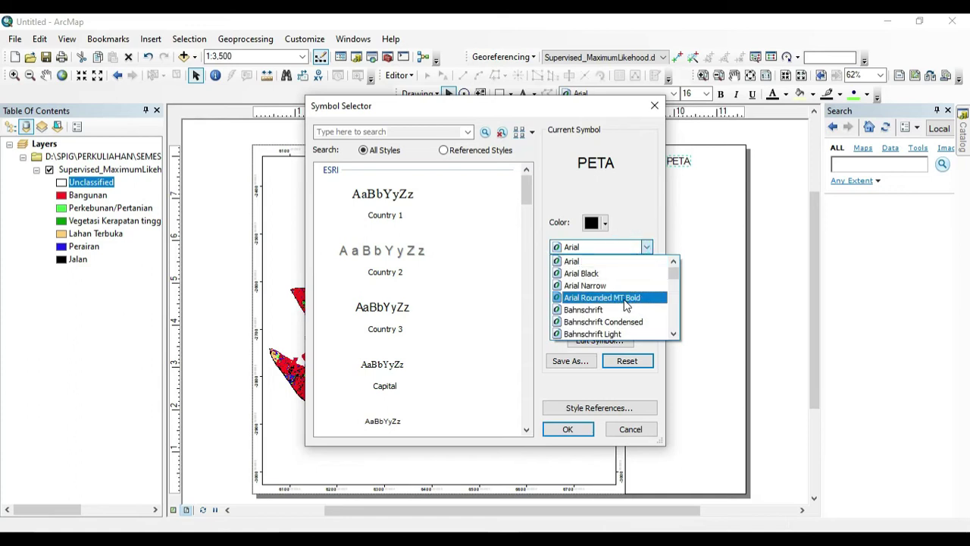
scroll(626, 305, "down", 4)
scroll(619, 301, "up", 5)
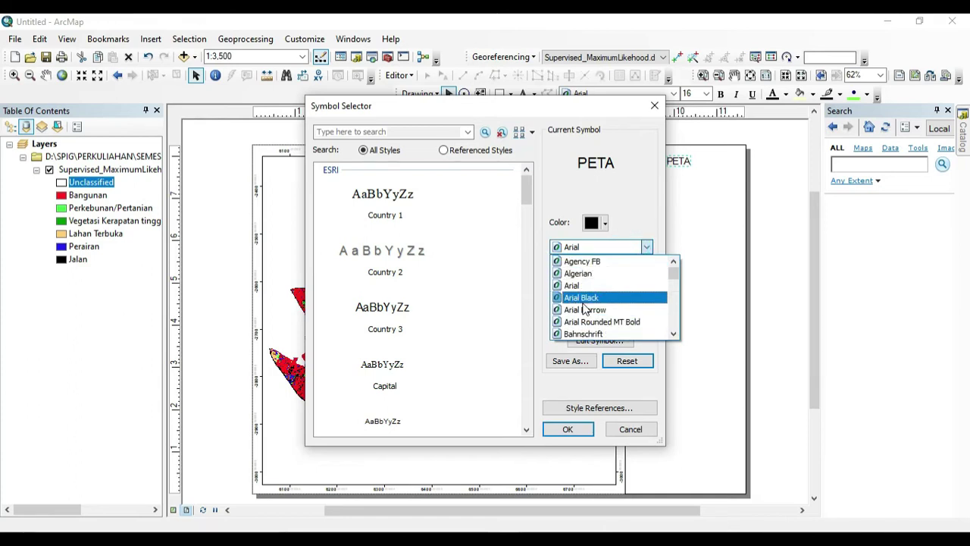
left_click(576, 285)
left_click(626, 271)
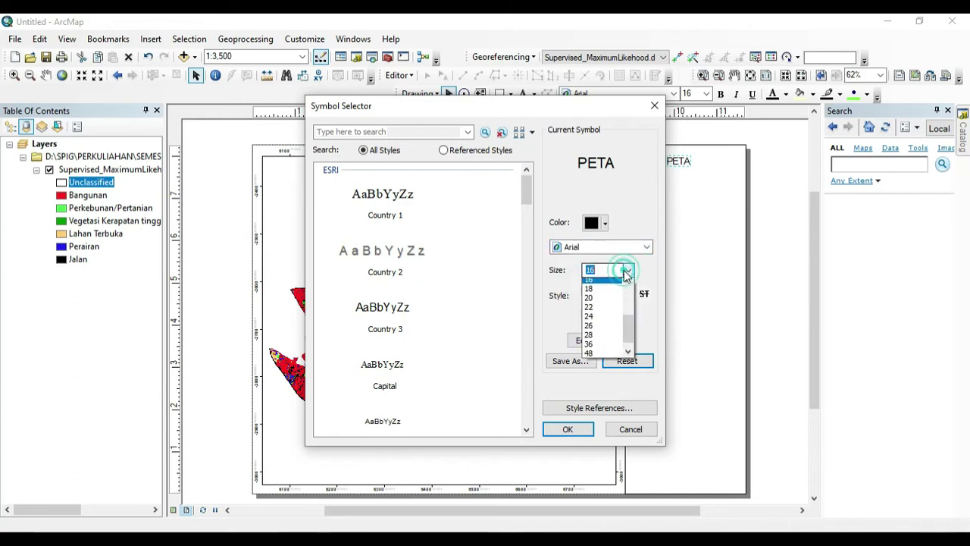
scroll(611, 296, "up", 2)
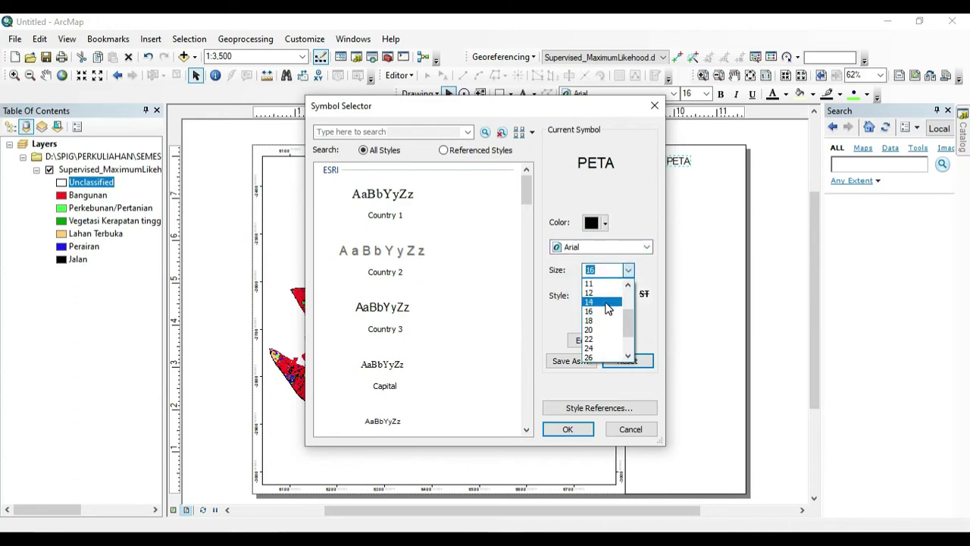
left_click(606, 301)
left_click(591, 295)
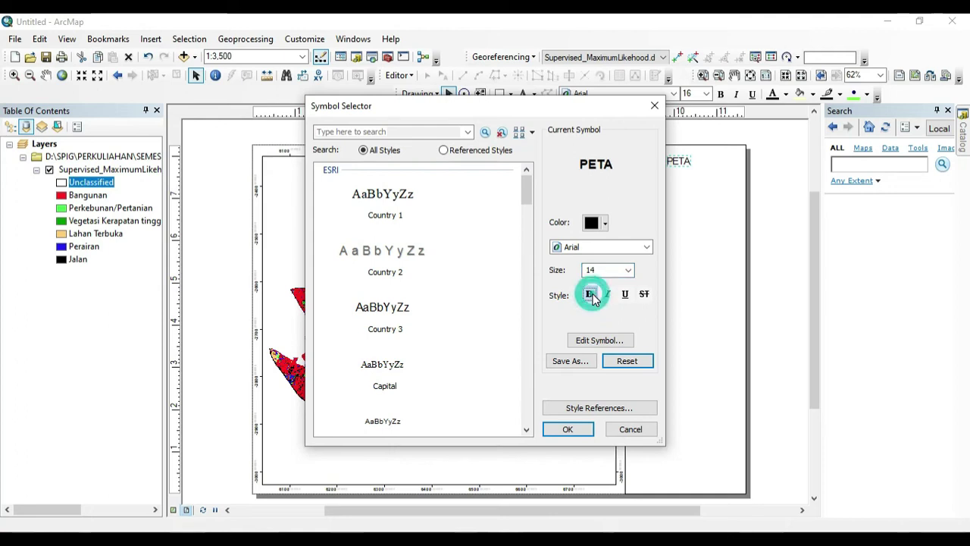
left_click(577, 429)
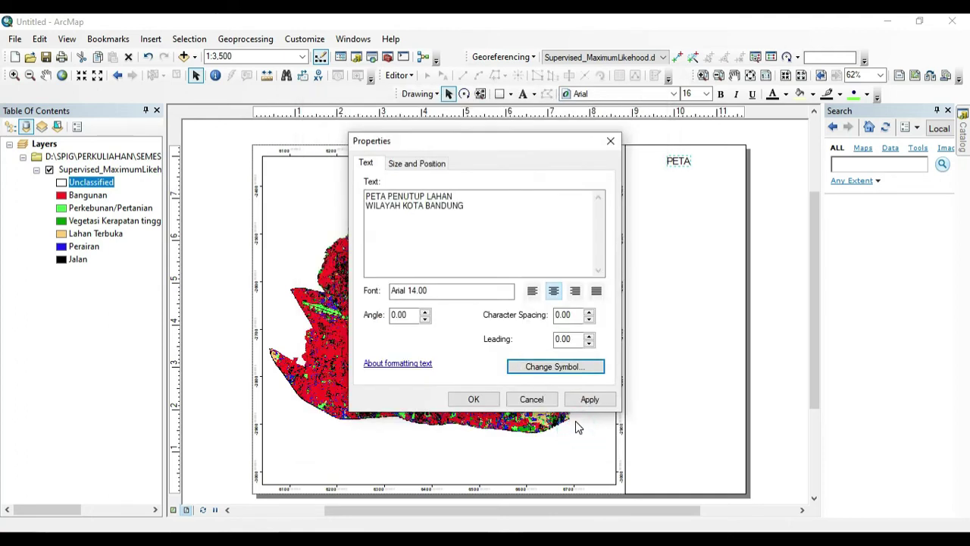
- Apply the centered title "PETA PENUTUP LAHAN / WILAYAH KOTA BANDUNG" and center it at the top of the column beside the map
left_click(553, 292)
left_click(589, 399)
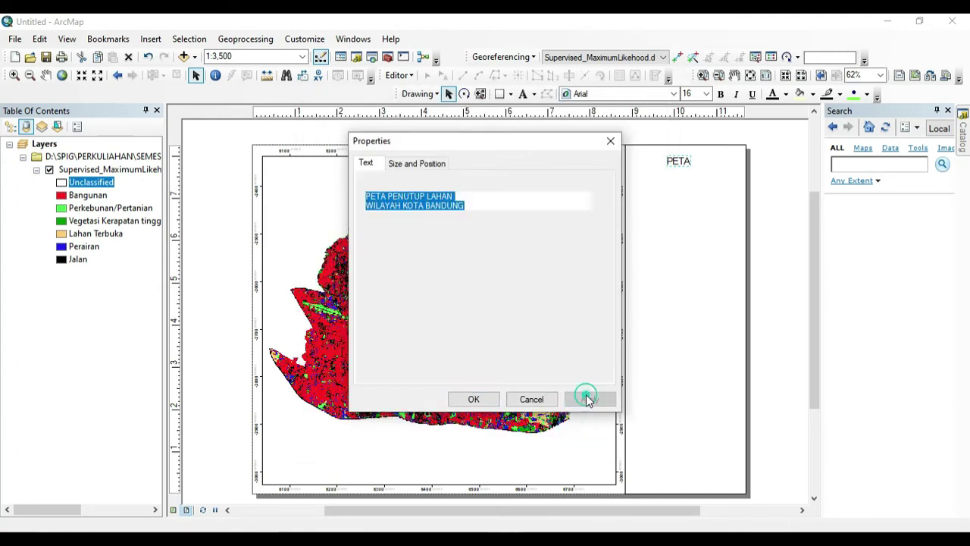
left_click(471, 400)
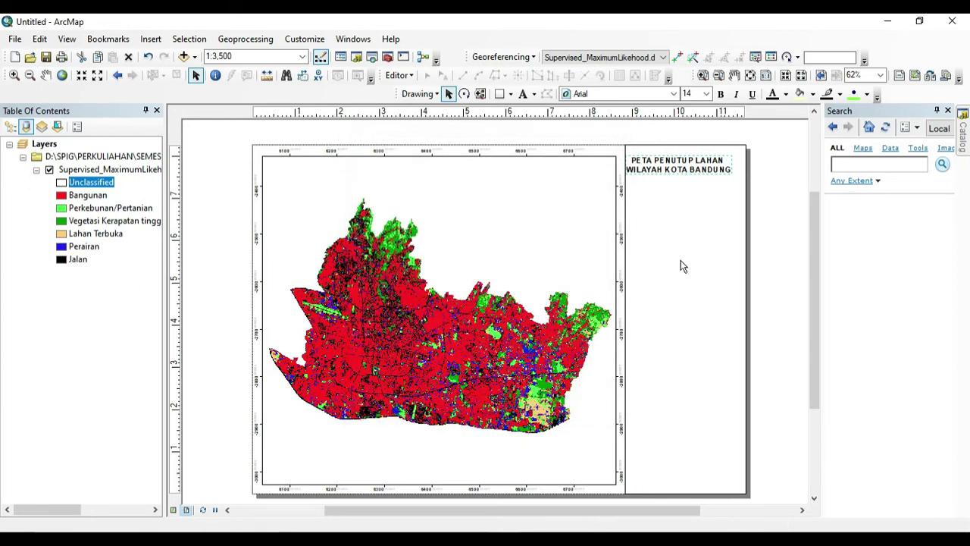
left_click_drag(686, 172, 695, 168)
left_click(767, 149)
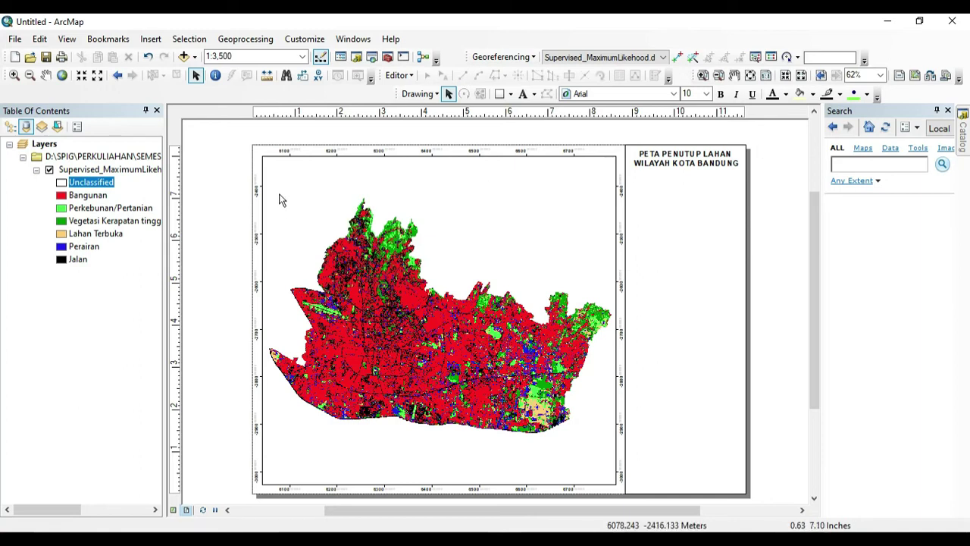
- Insert a north arrow in the ESRI North 17 style
left_click(150, 39)
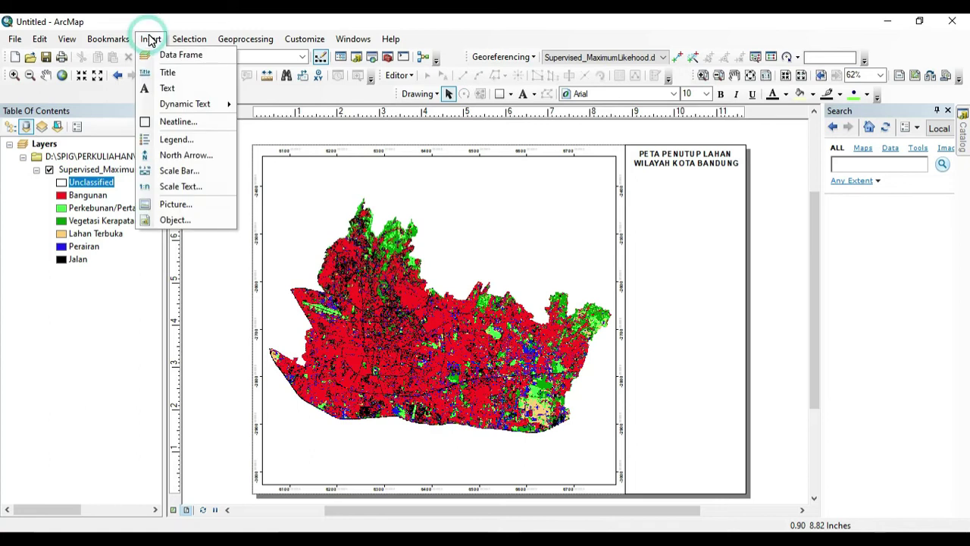
left_click(185, 156)
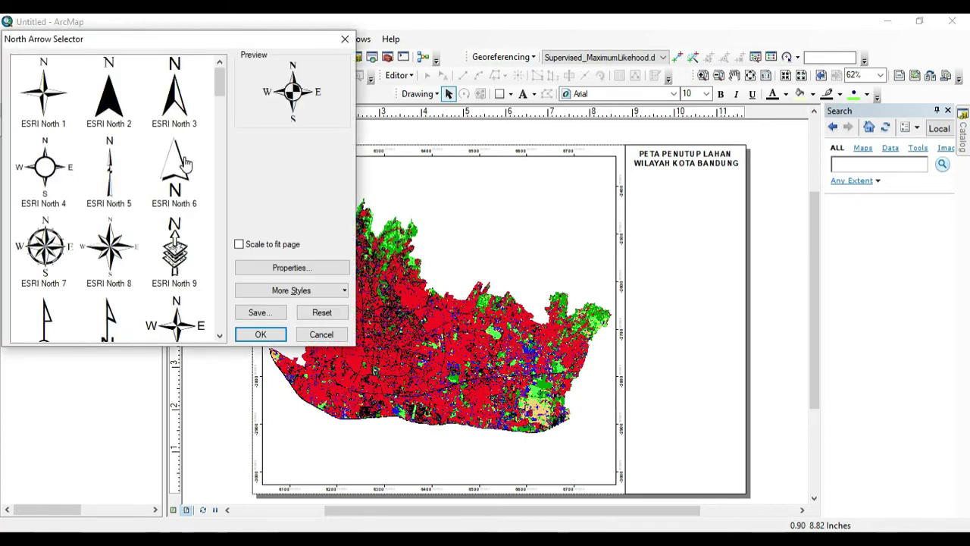
scroll(186, 161, "down", 4)
scroll(54, 220, "down", 2)
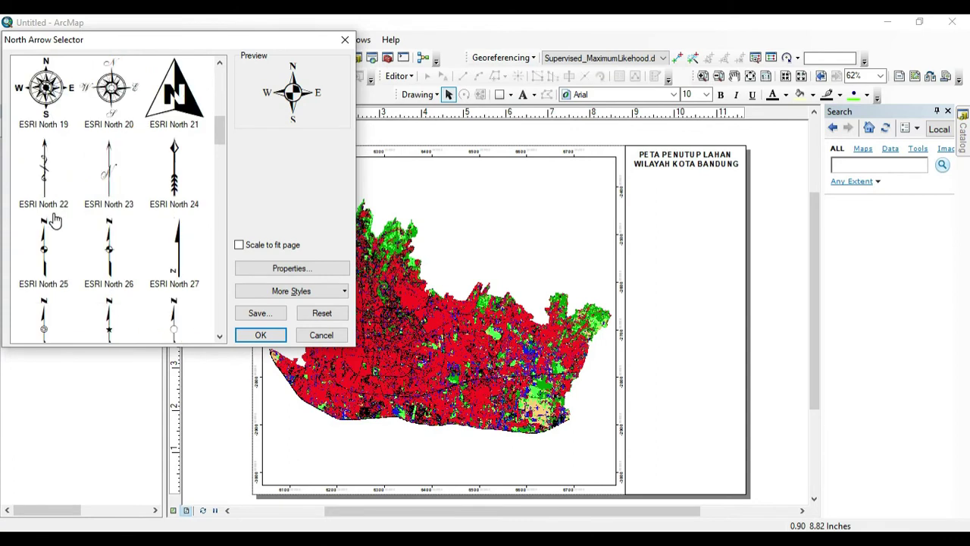
scroll(53, 219, "up", 6)
left_click(45, 246)
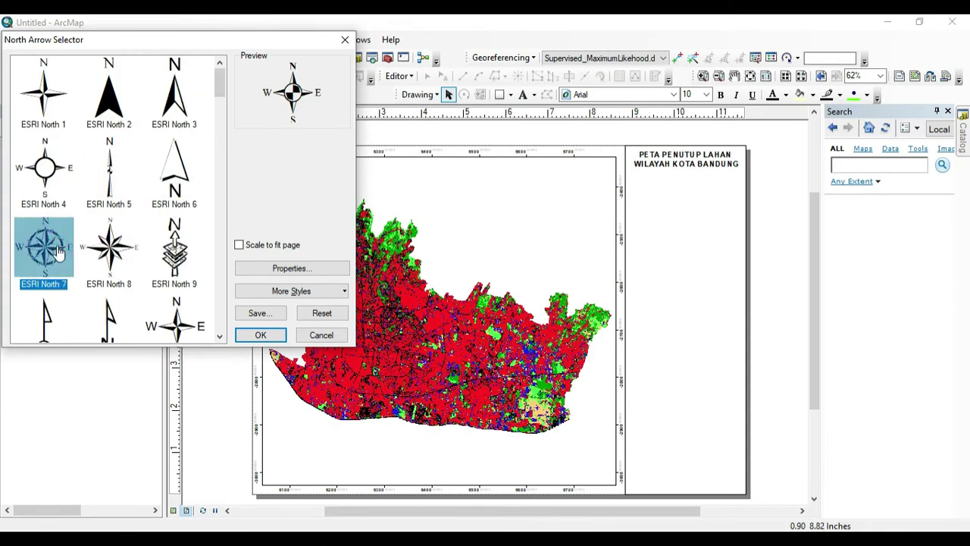
scroll(43, 241, "down", 6)
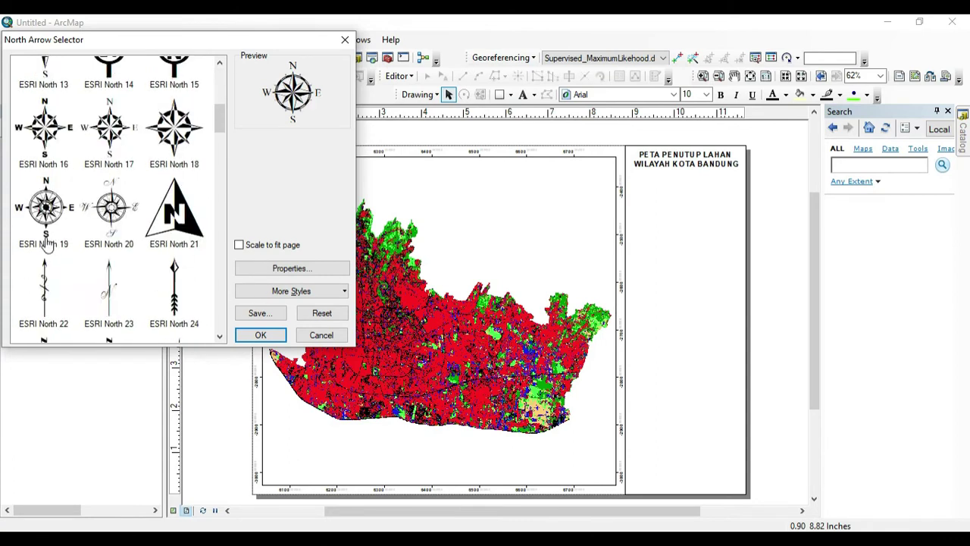
scroll(50, 218, "up", 2)
left_click(109, 129)
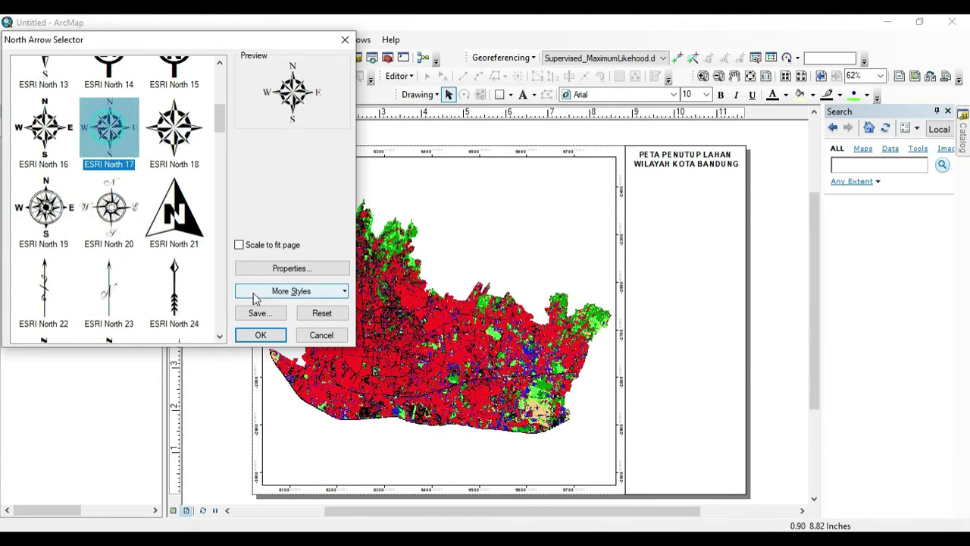
left_click(261, 336)
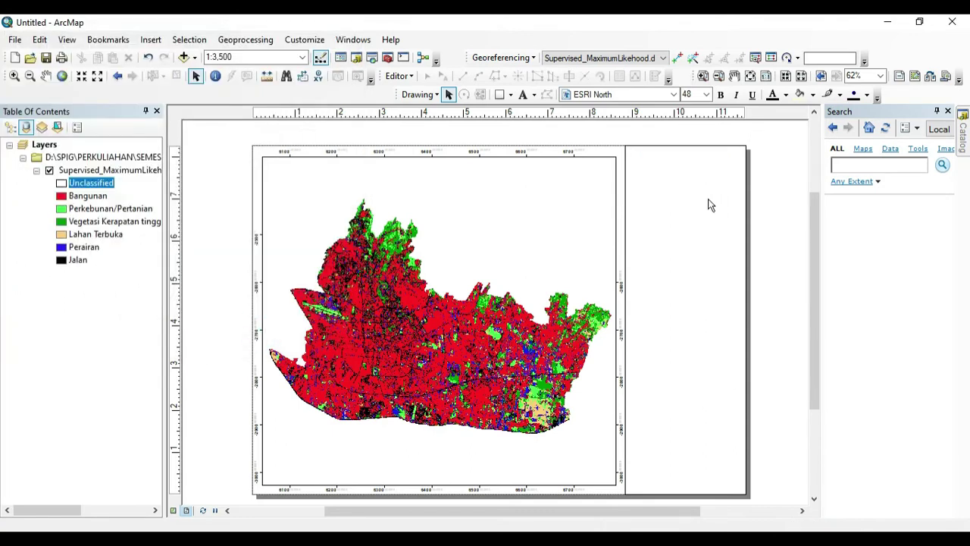
- Place the north arrow below the start of the title in the framed column and enlarge it to about size 67
left_click_drag(429, 350, 645, 194)
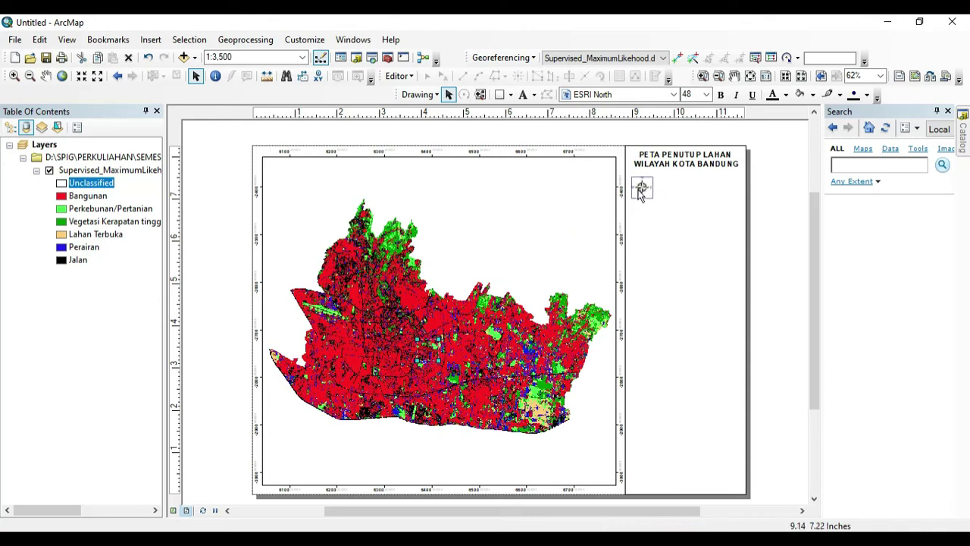
left_click(643, 188)
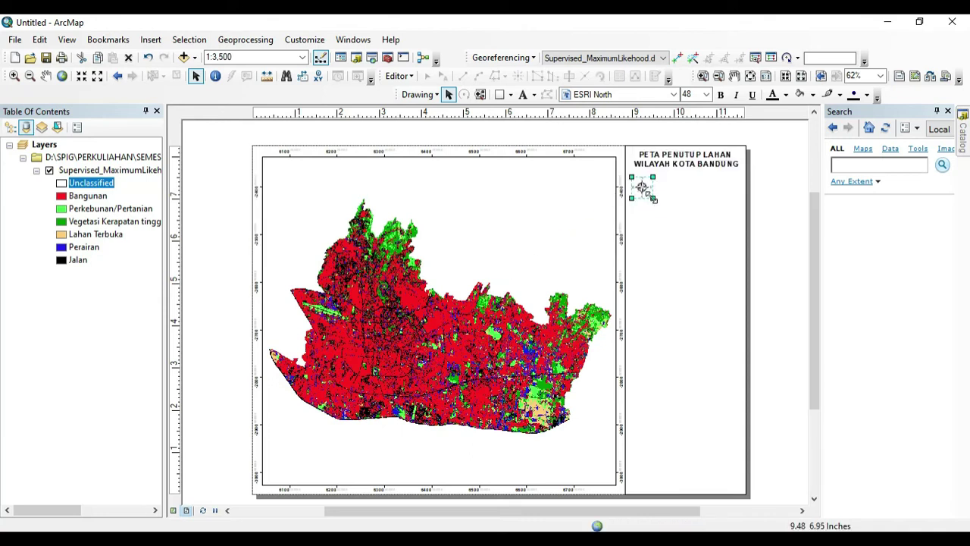
left_click_drag(657, 199, 649, 195)
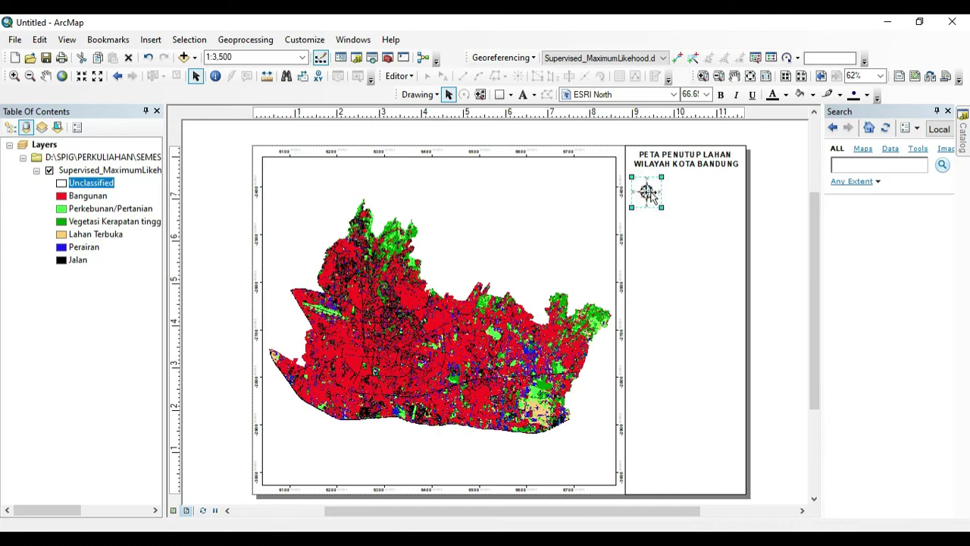
left_click(782, 195)
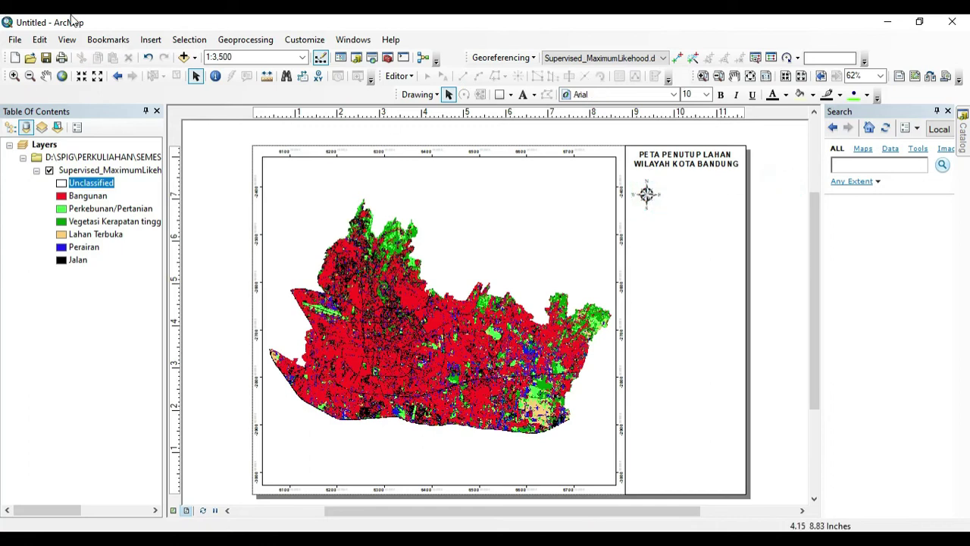
- Start inserting a scale bar in the Alternating Scale Bar 1 style and open its properties
left_click(149, 42)
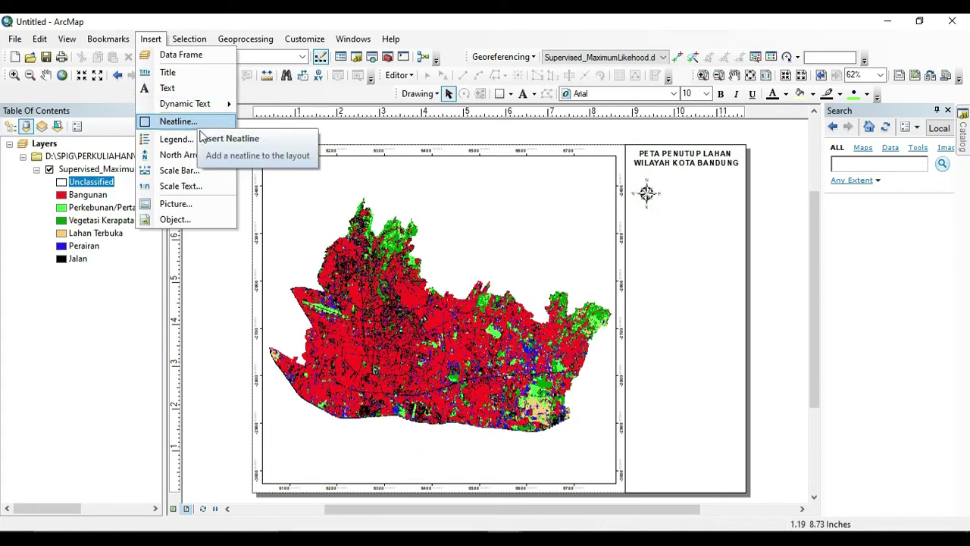
left_click(178, 171)
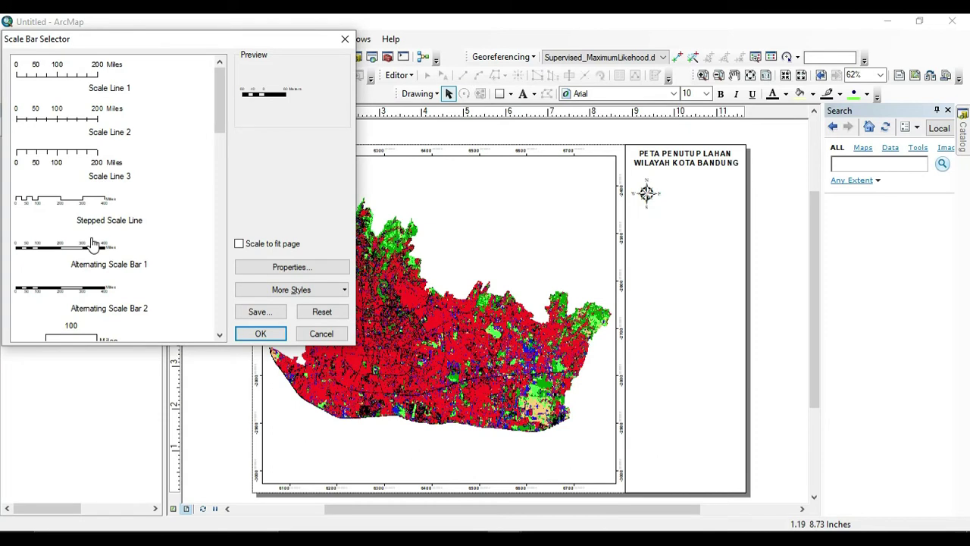
left_click(89, 247)
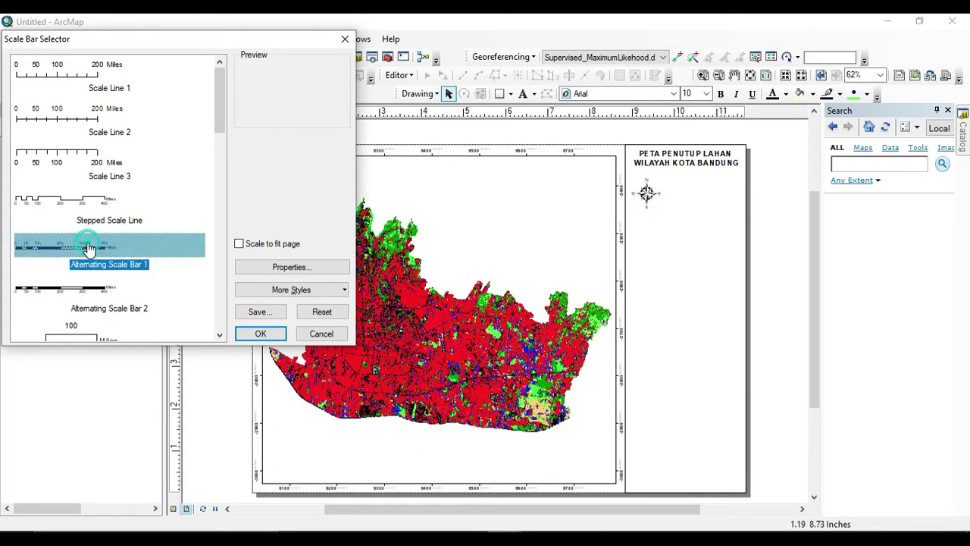
left_click(301, 267)
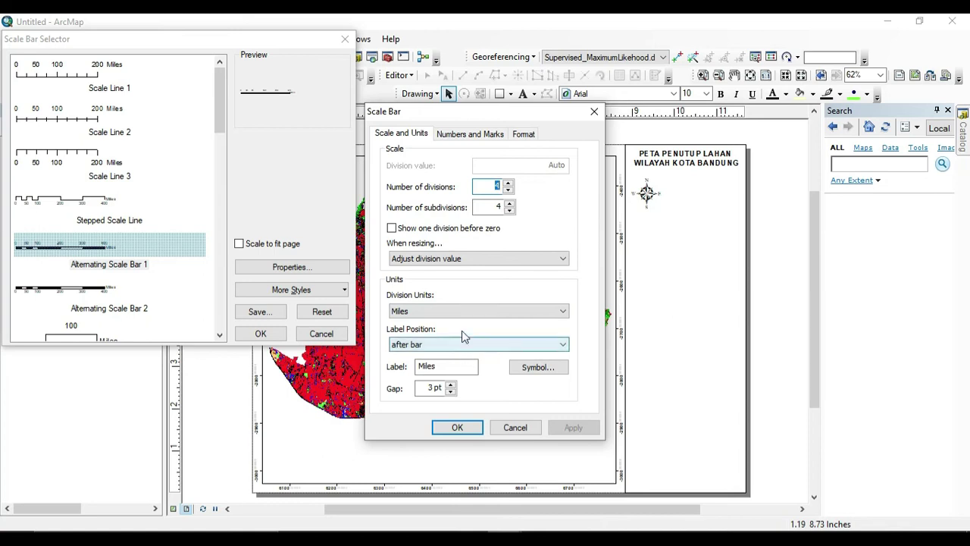
- Set the scale bar's division units to Kilometers and place it beside the north arrow below the title
left_click(457, 366)
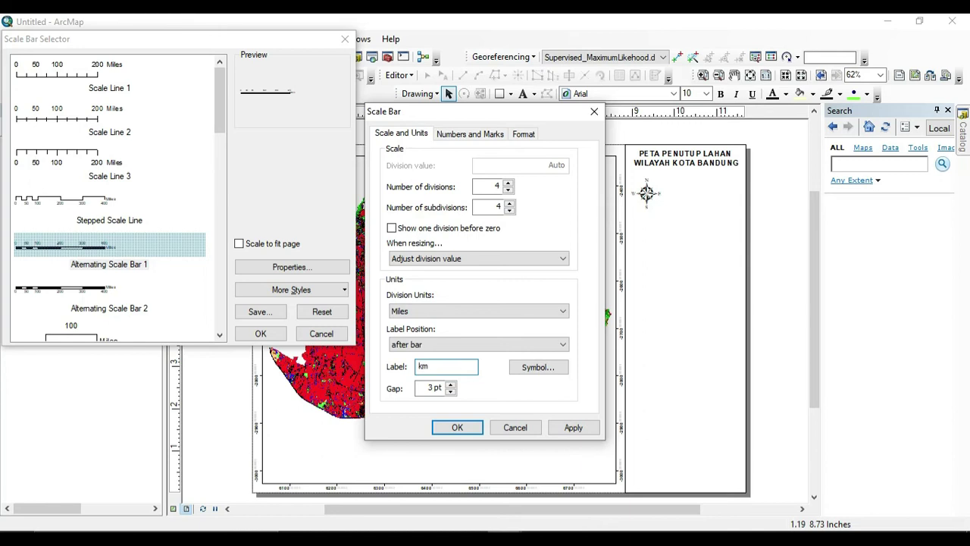
left_click(457, 311)
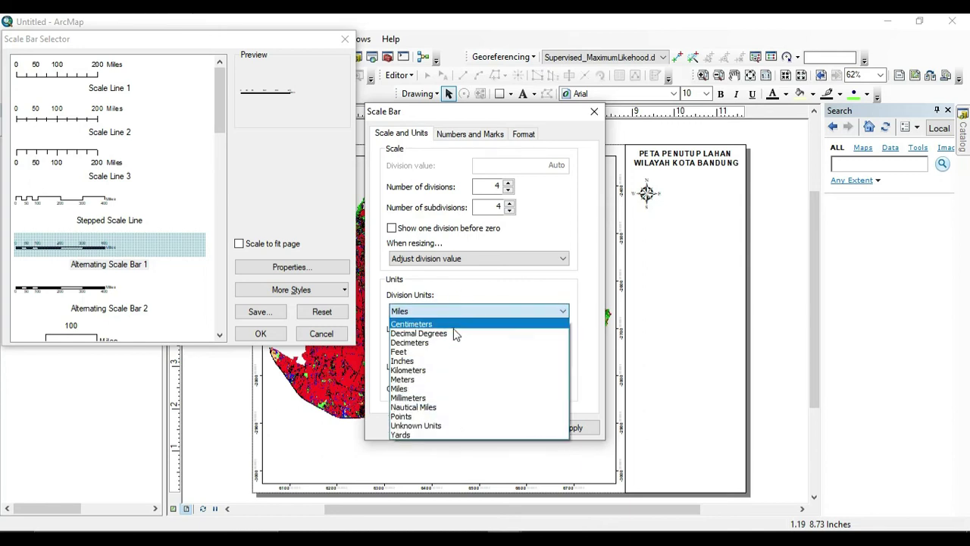
left_click(451, 370)
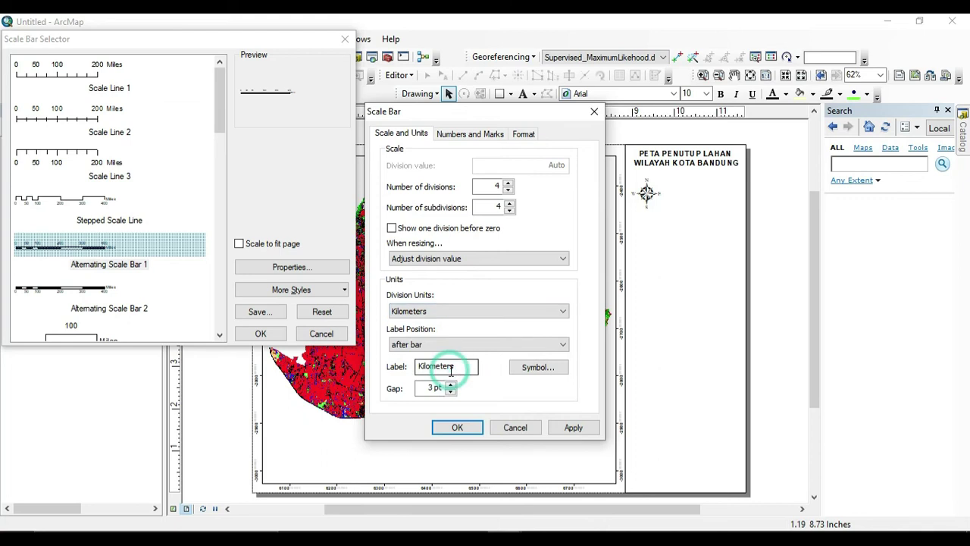
left_click(456, 428)
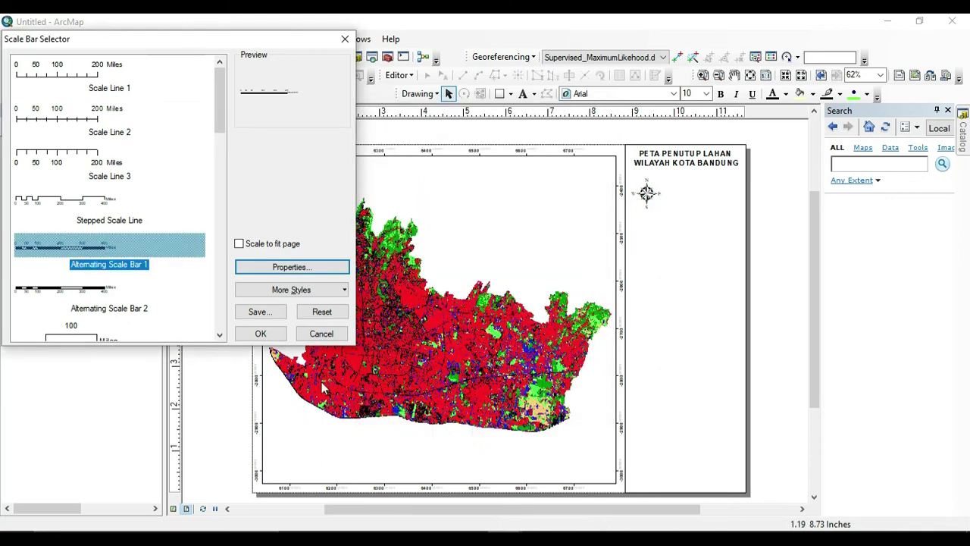
left_click(261, 335)
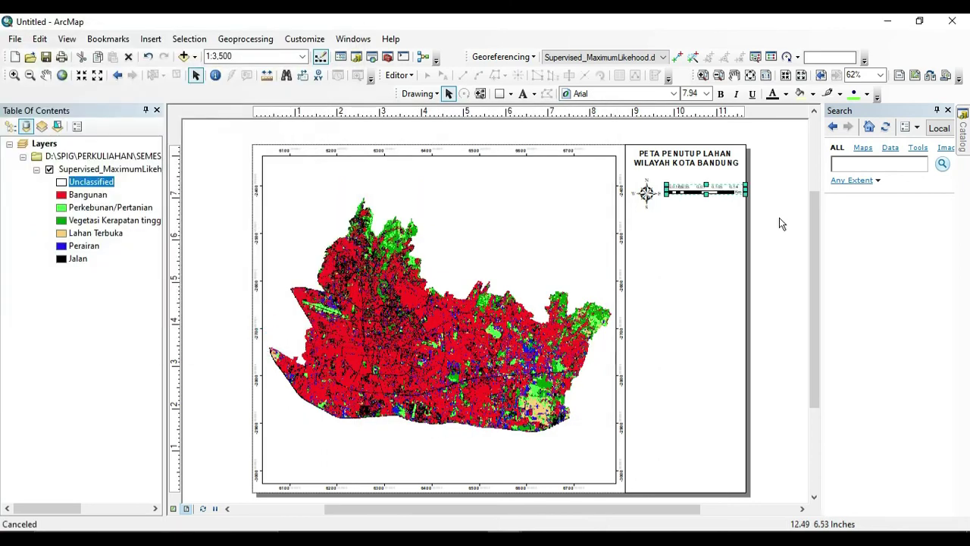
left_click(778, 216)
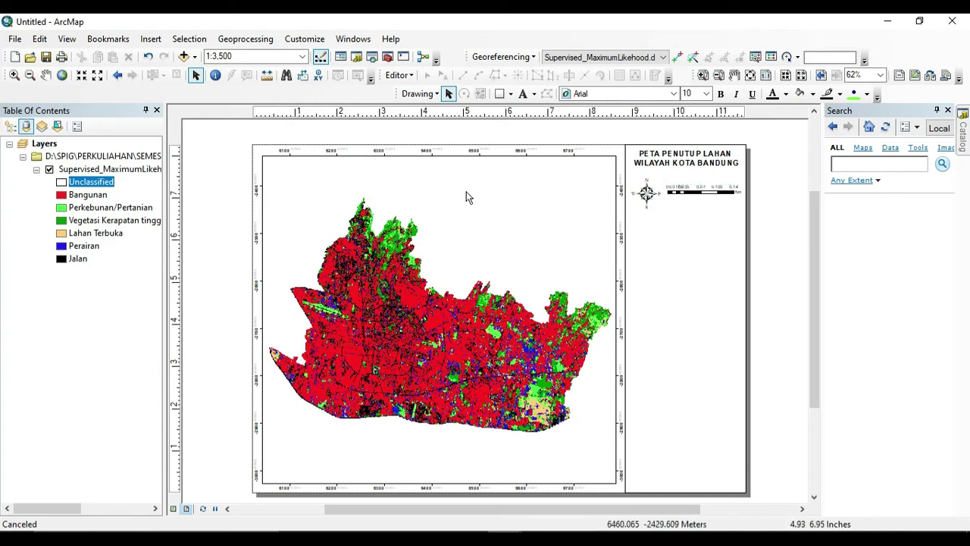
- Insert a scale text in the Absolute Scale style, keeping its absolute format and colon separator
left_click(151, 39)
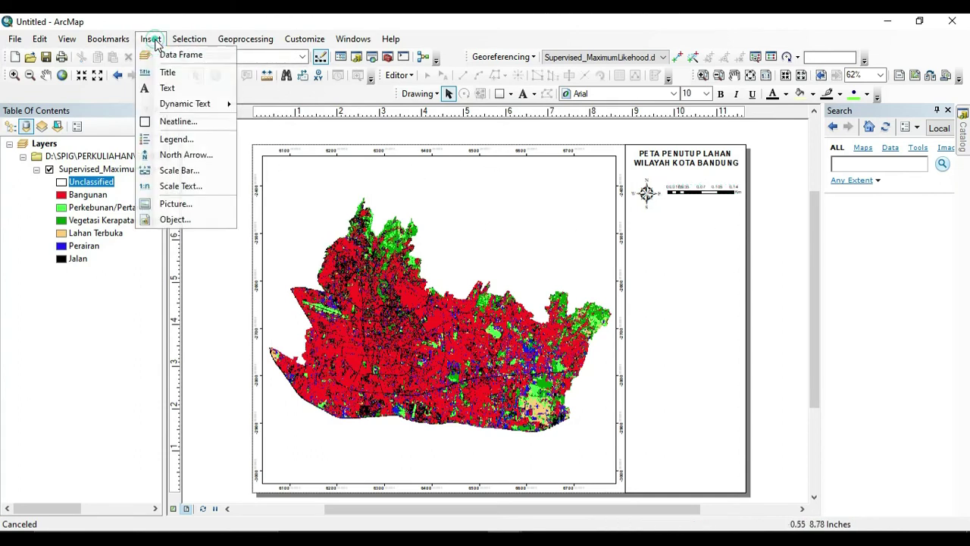
left_click(193, 186)
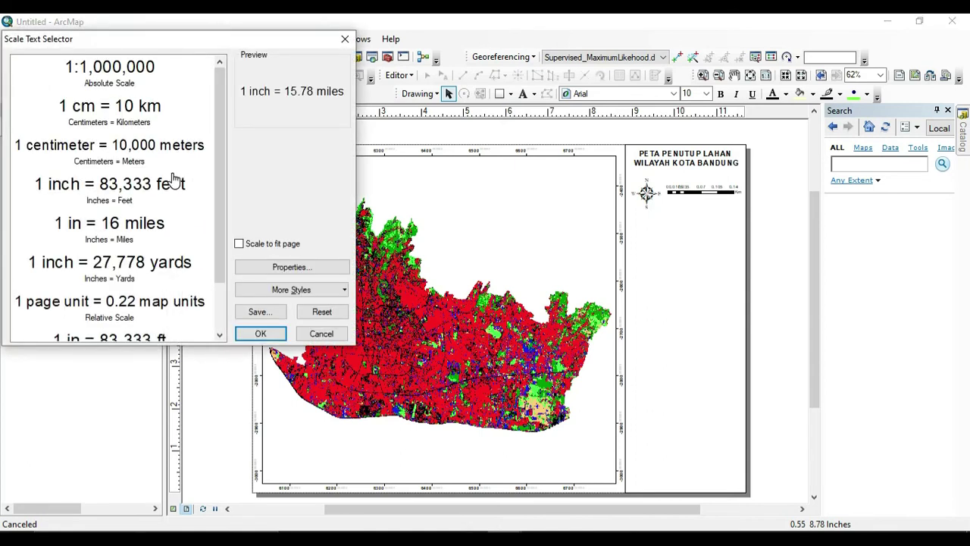
scroll(174, 179, "down", 2)
scroll(167, 171, "up", 2)
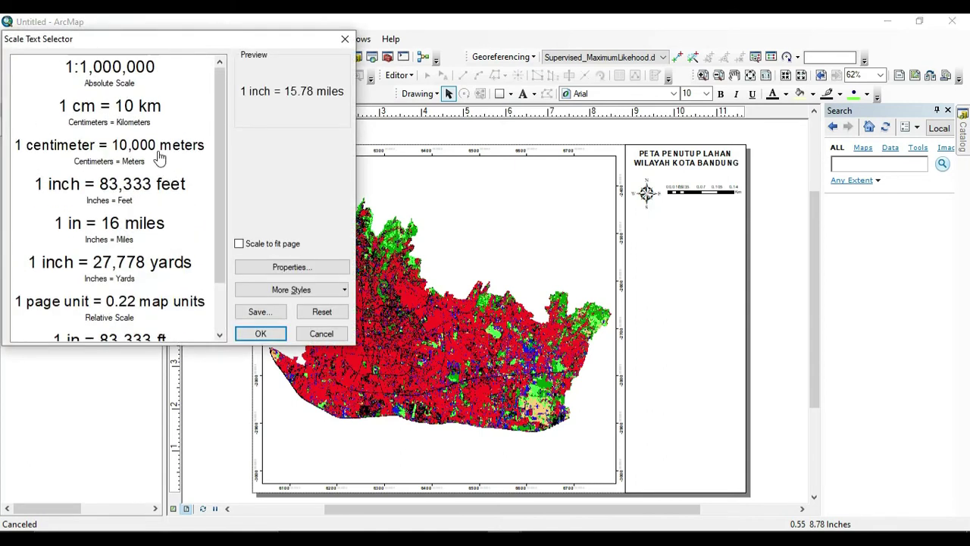
left_click(125, 72)
left_click(294, 269)
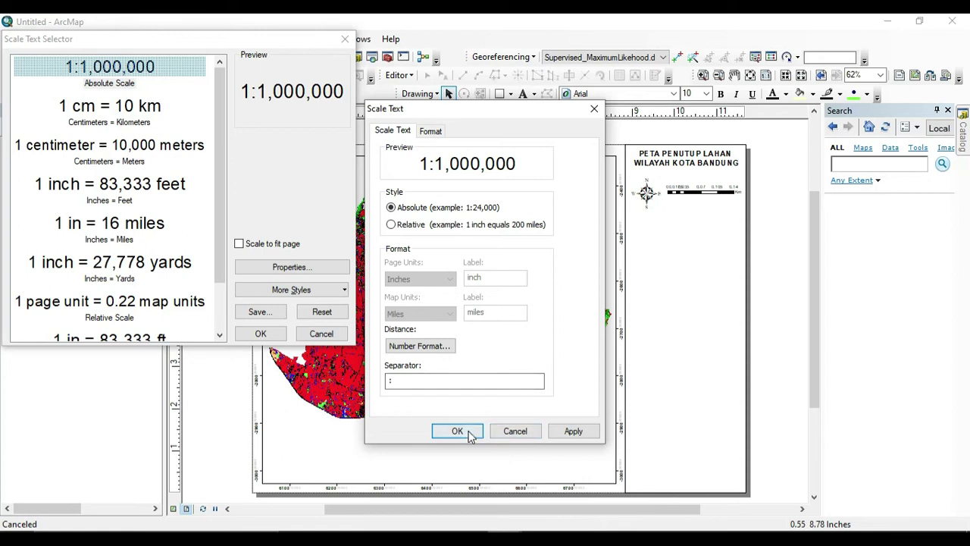
left_click(567, 432)
left_click(458, 431)
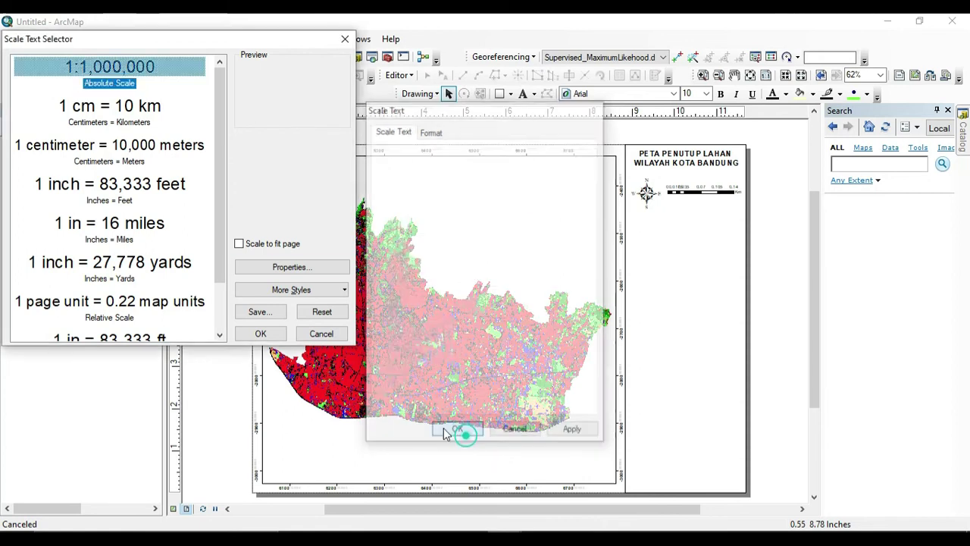
left_click(272, 338)
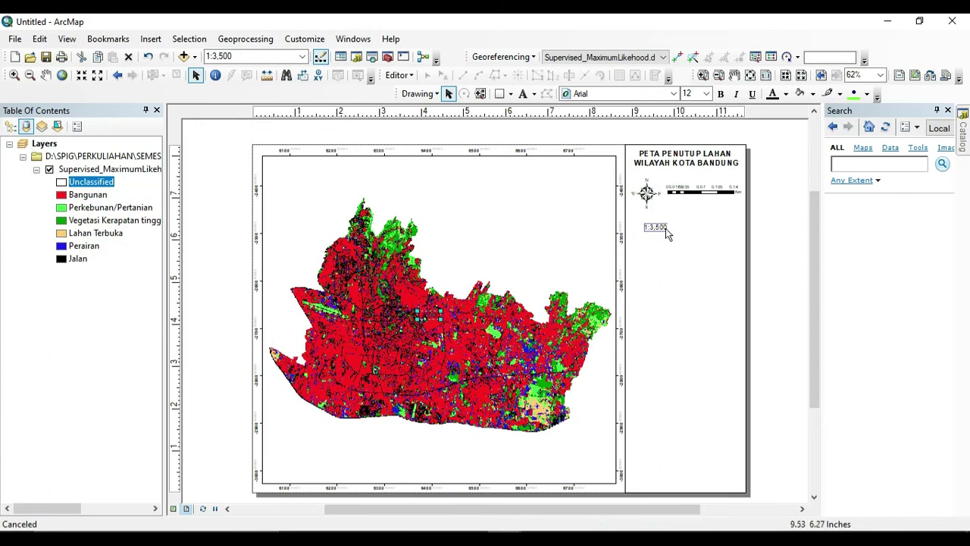
- Place the scale text above the scale bar, below the map title, and resize it to about size 11
left_click(679, 234)
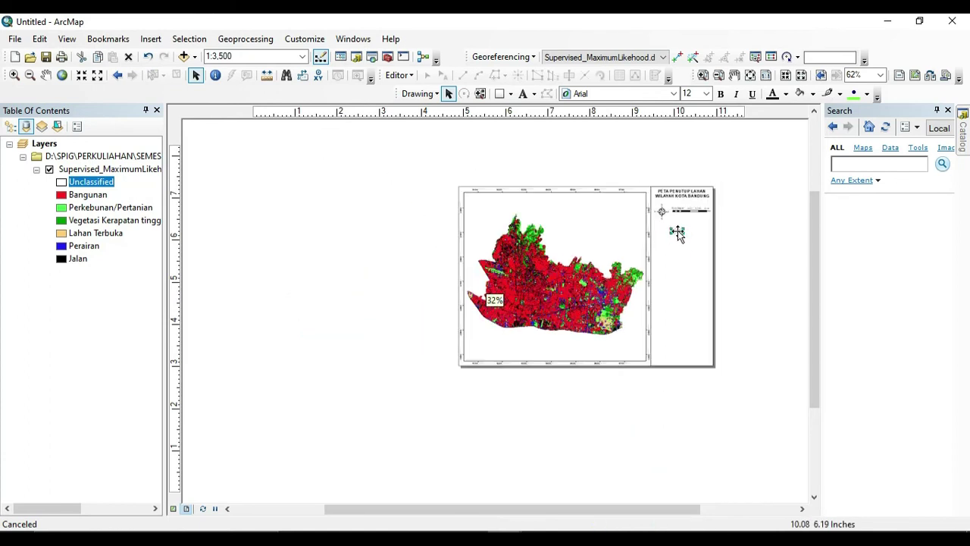
scroll(680, 234, "down", 1)
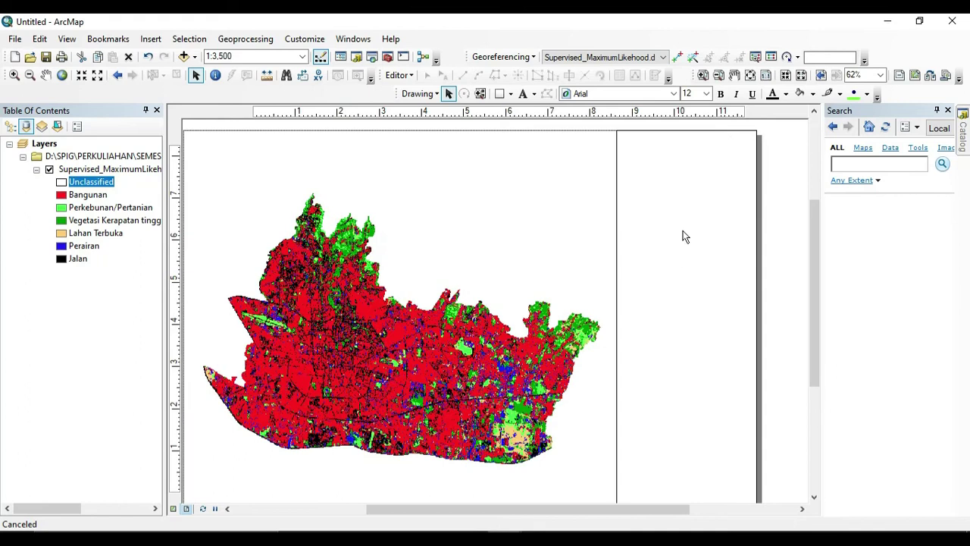
left_click(689, 235)
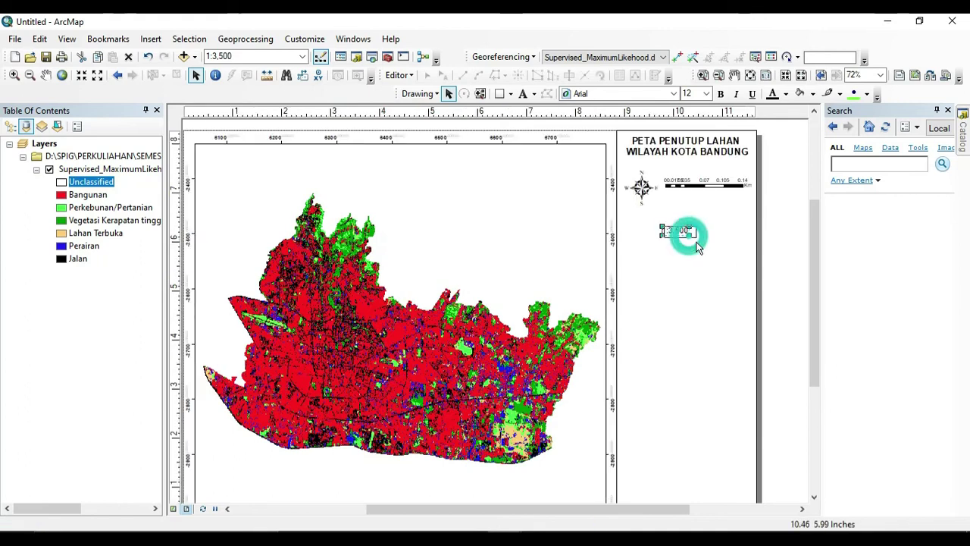
left_click_drag(690, 237, 713, 174)
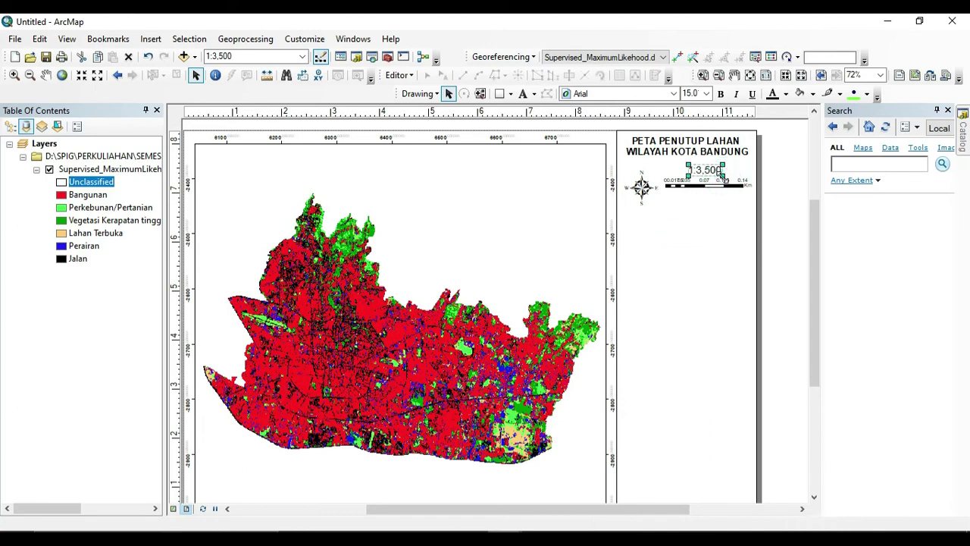
mouse_move(721, 167)
left_mouse_down()
mouse_move(732, 187)
mouse_move(706, 171)
left_mouse_up()
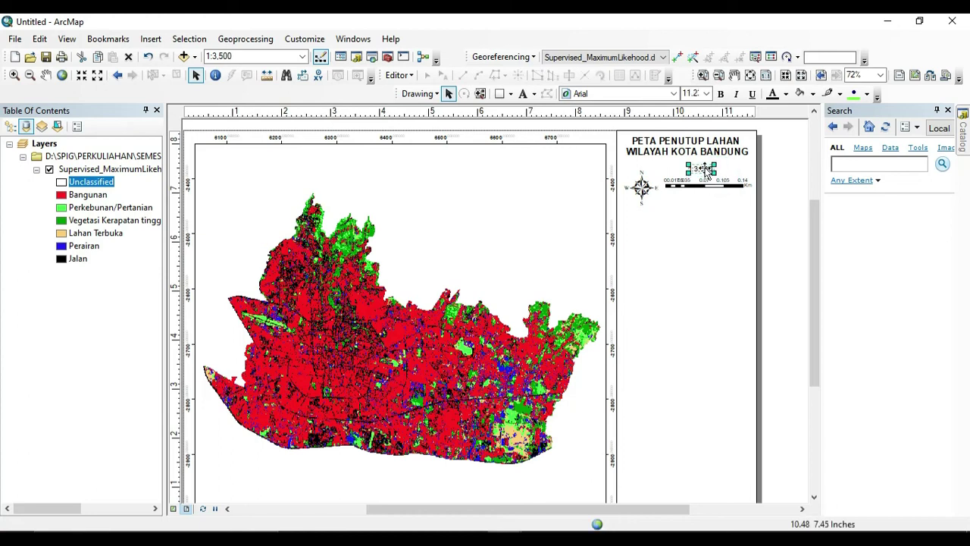
left_click(781, 189)
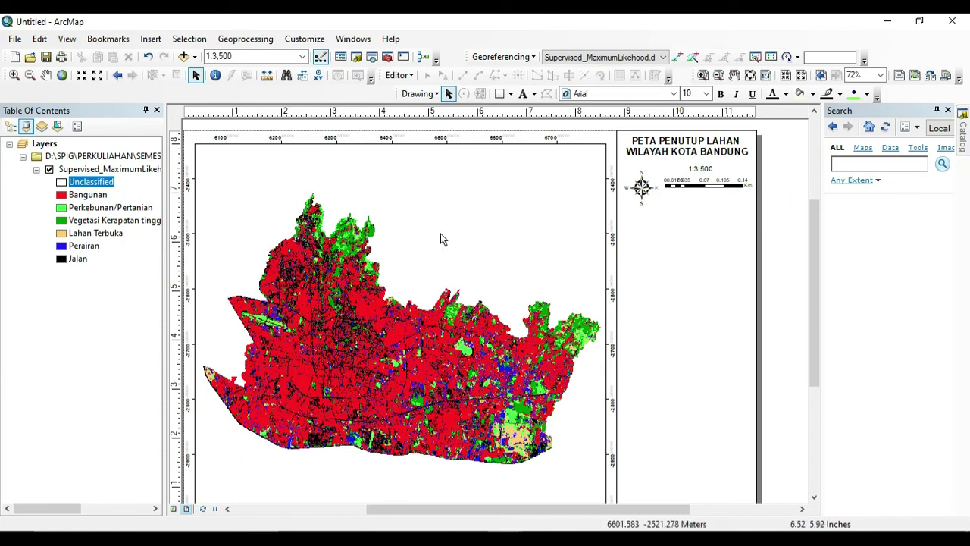
- Shift the scale bar and the scale text slightly down so they sit level with the north arrow
left_click(697, 190)
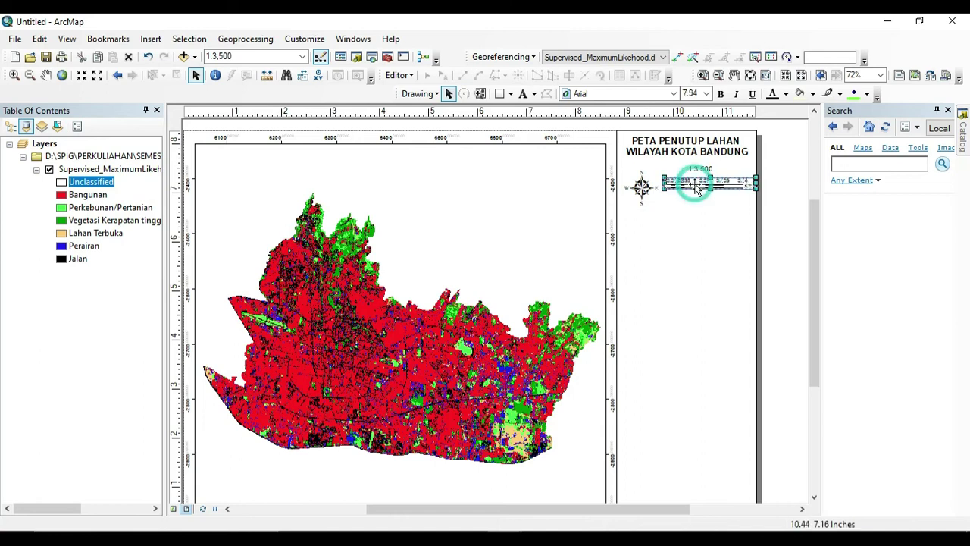
left_click_drag(697, 193, 704, 177)
left_click(704, 168)
left_click(649, 245)
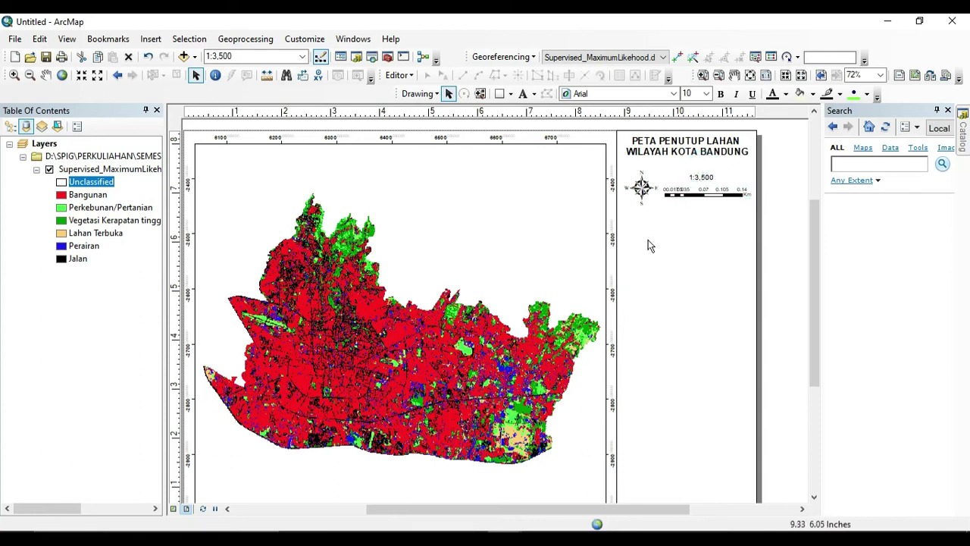
- Insert a one-column legend for the Supervised_MaximumLikehood layer, titled "Legenda:" in bold Arial size 12, with the remaining wizard settings at their defaults
left_click(157, 40)
left_click(183, 141)
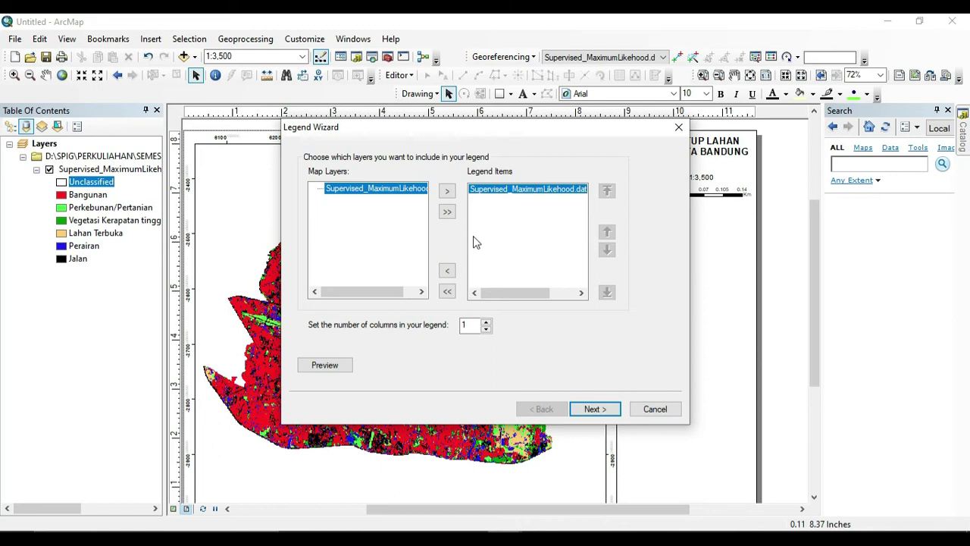
left_click(595, 409)
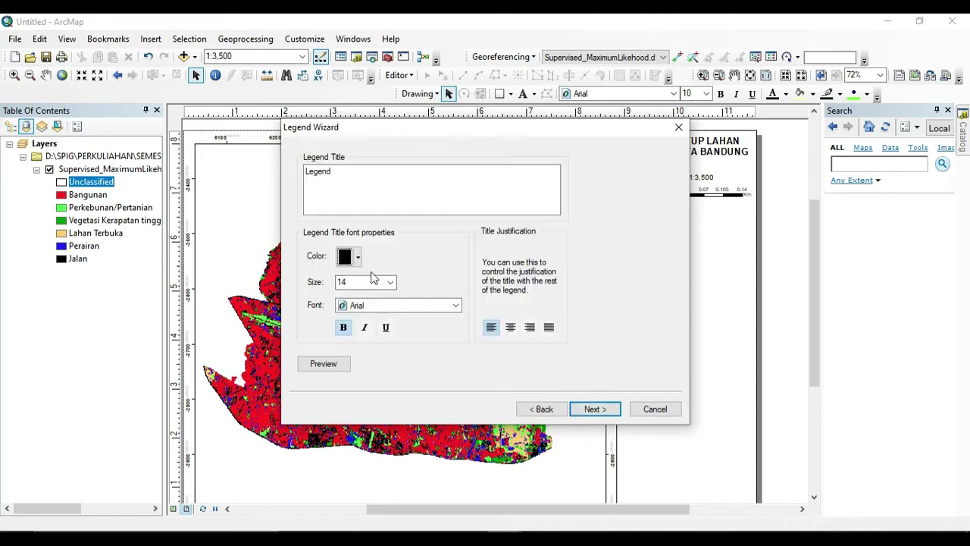
left_click(389, 282)
scroll(386, 306, "up", 2)
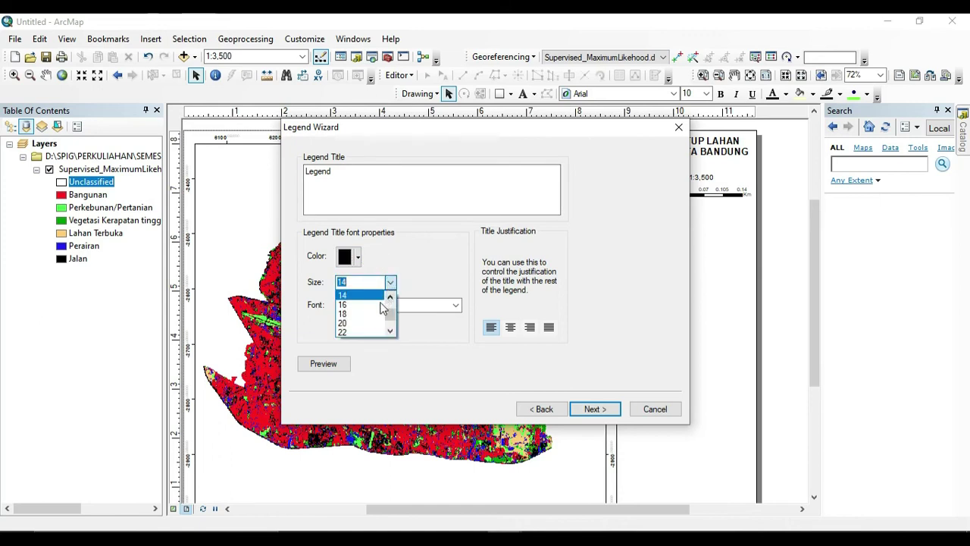
left_click(364, 320)
left_click(342, 175)
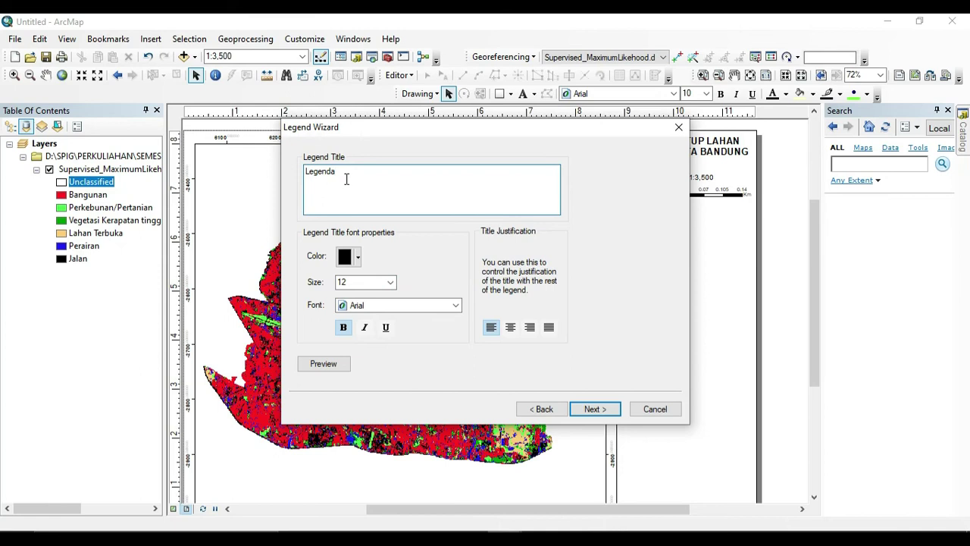
left_click(585, 407)
left_click(589, 407)
left_click(592, 410)
left_click(590, 408)
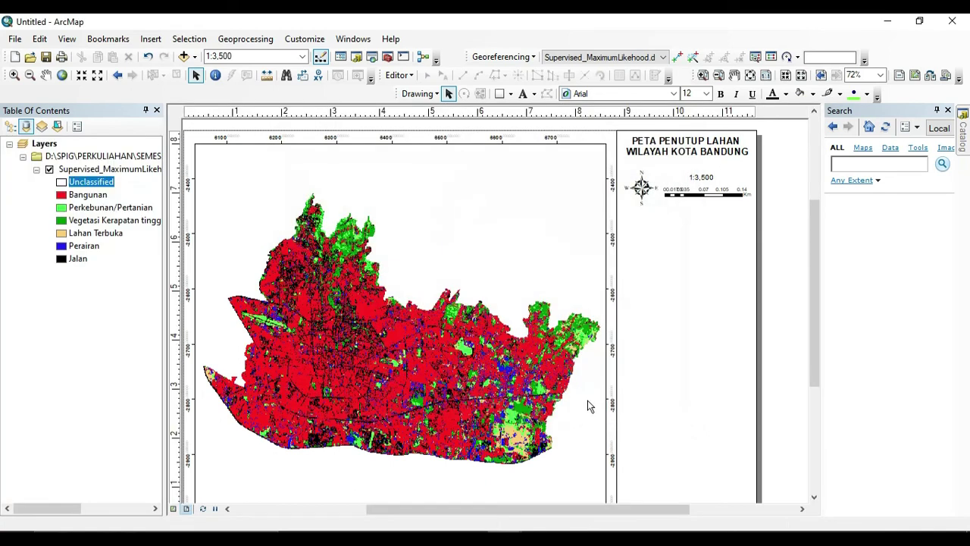
- Place the legend below the north arrow and scale bar in the framed column and shrink it to about size 11
left_click_drag(468, 289, 675, 251)
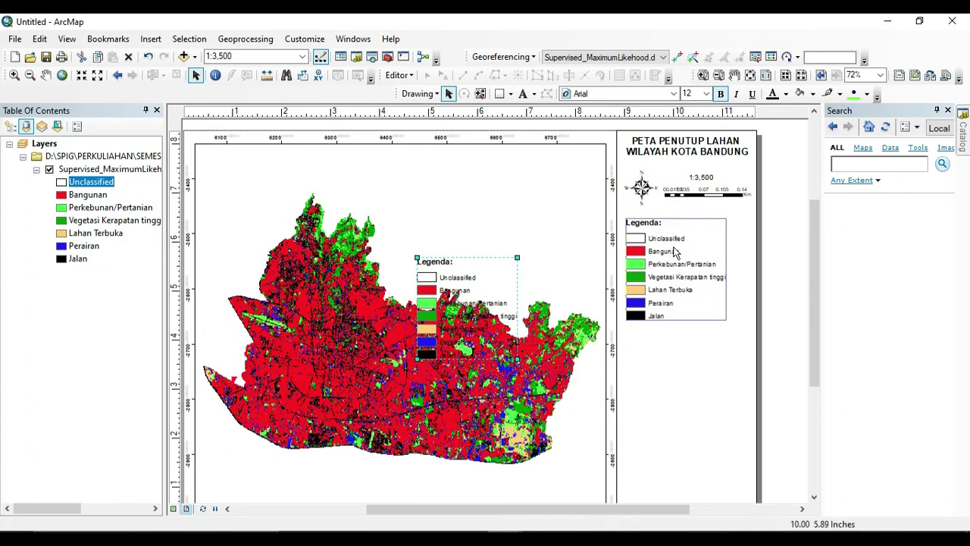
left_click(796, 263)
left_click(724, 318)
left_click_drag(725, 317, 717, 311)
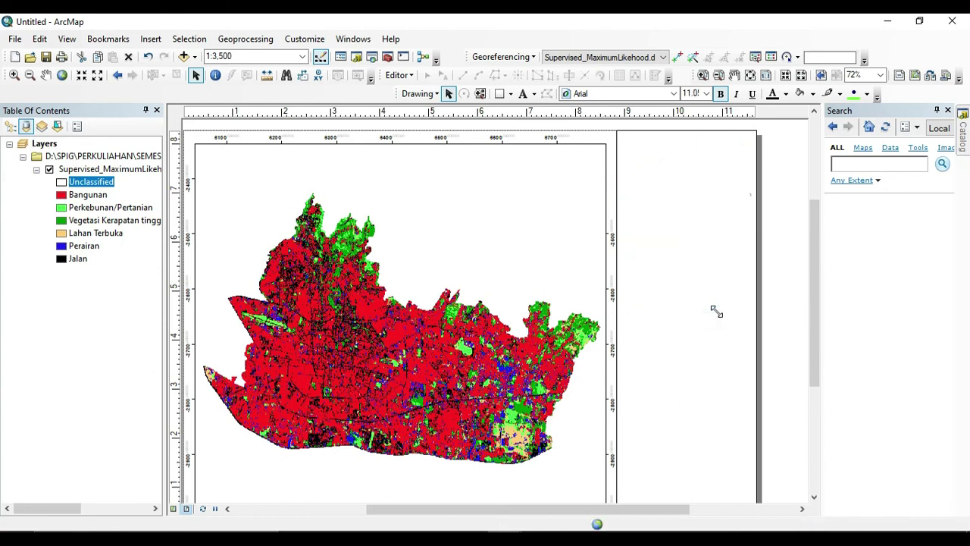
left_click(786, 278)
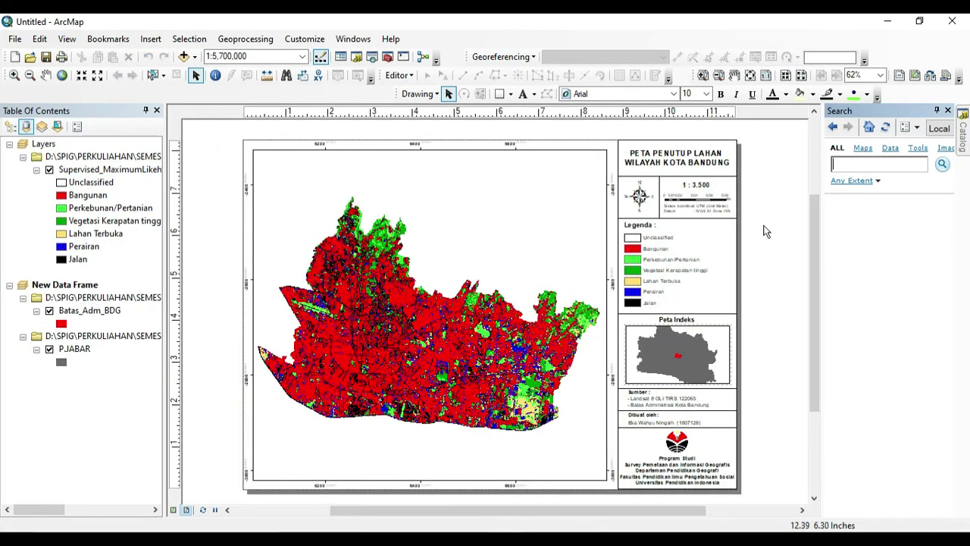
scroll(674, 208, "down", 2)
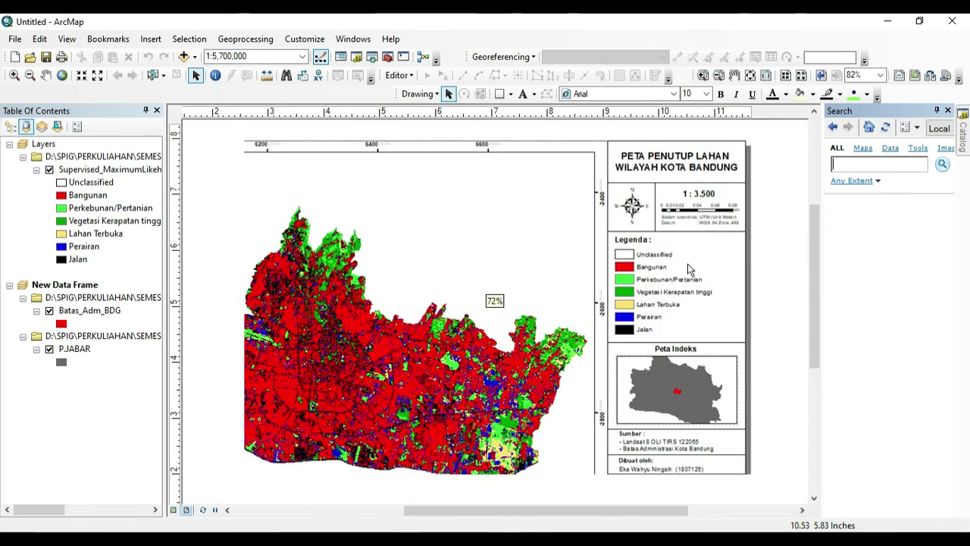
scroll(675, 360, "up", 1)
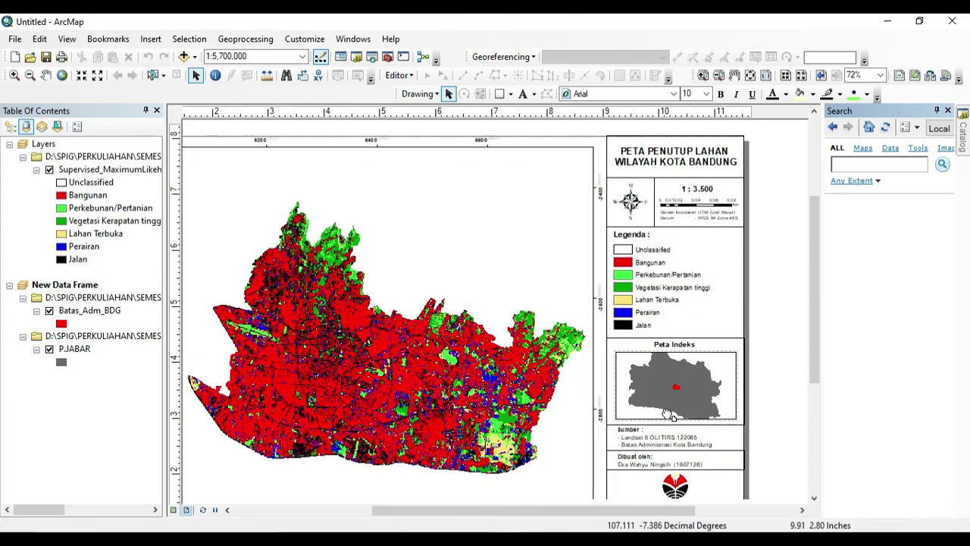
scroll(690, 339, "up", 1)
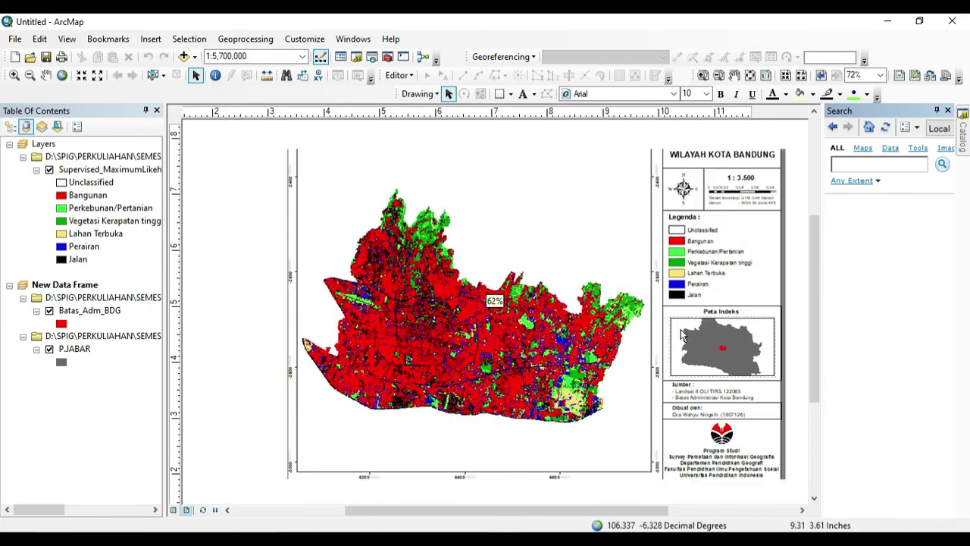
scroll(680, 324, "down", 1)
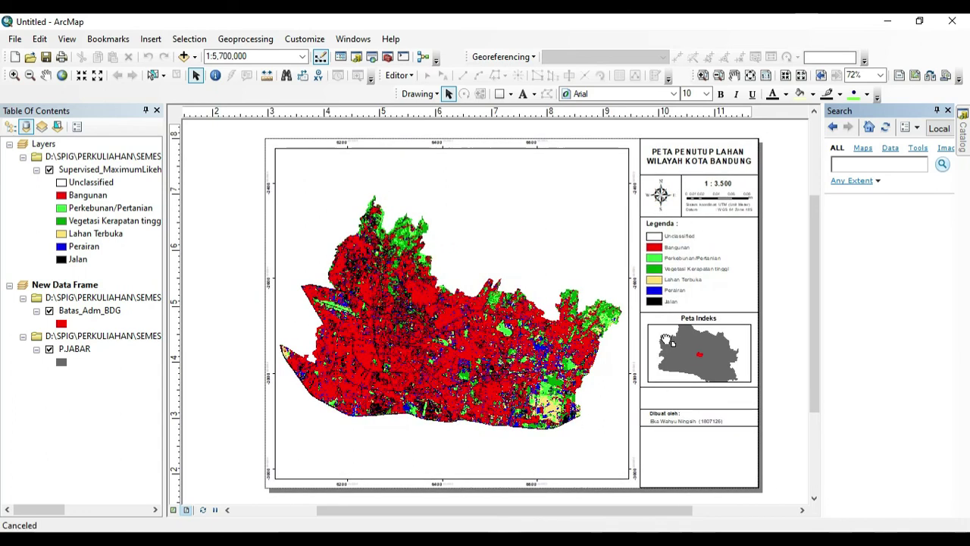